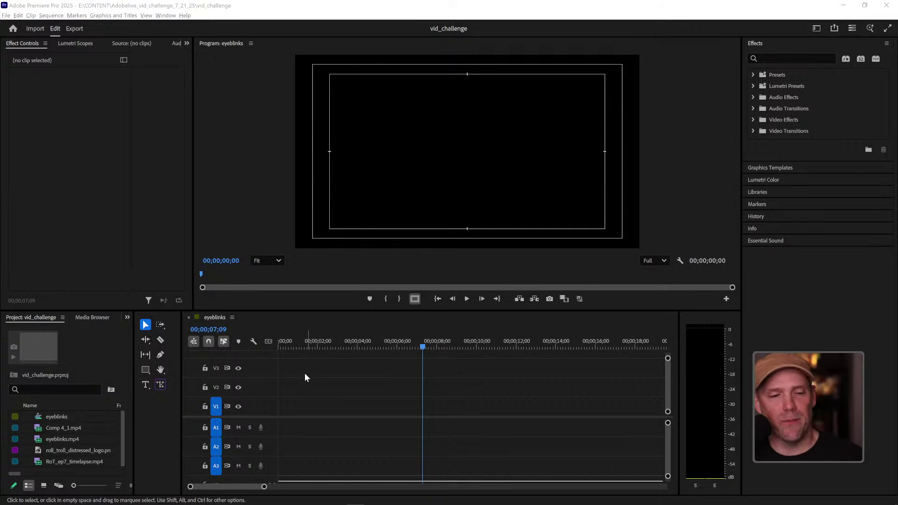
Step: Place Comp 4_1.mp4 at the start of video track V1, split it at 00;00;06;00 and delete the remainder
left_click(84, 427)
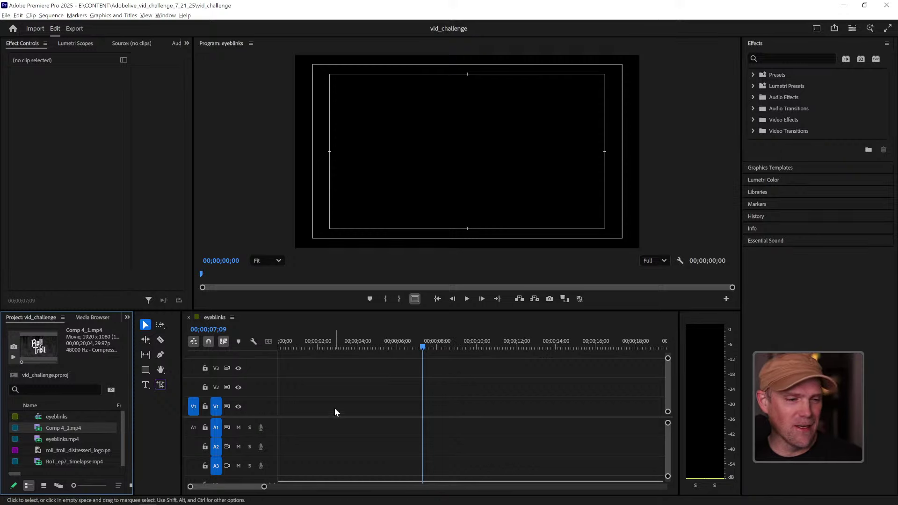
left_click_drag(74, 428, 281, 415)
mouse_move(414, 347)
left_mouse_down()
mouse_move(384, 349)
mouse_move(398, 350)
left_mouse_up()
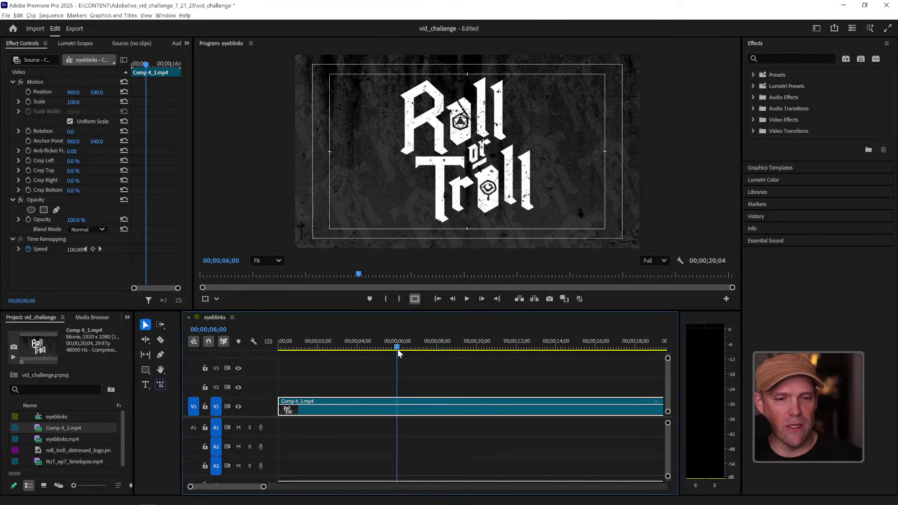
key("ctrl+k")
left_click(432, 401)
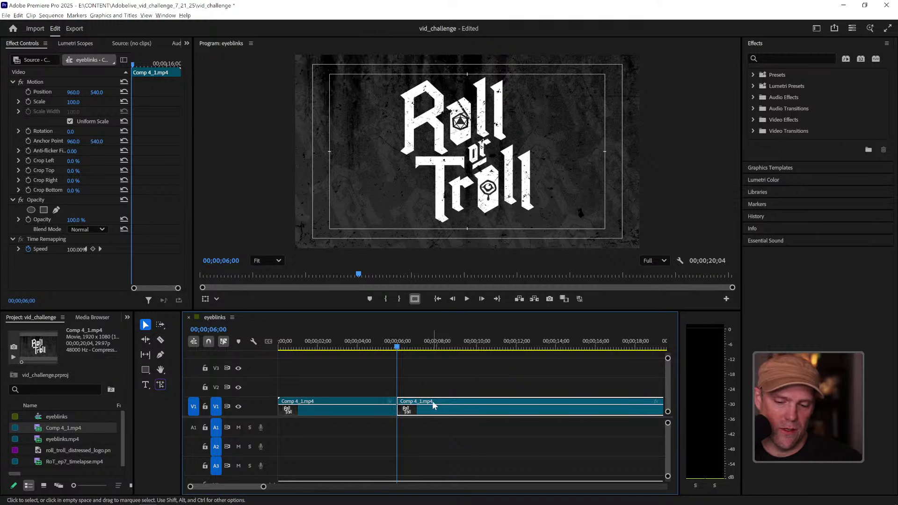
key("Delete")
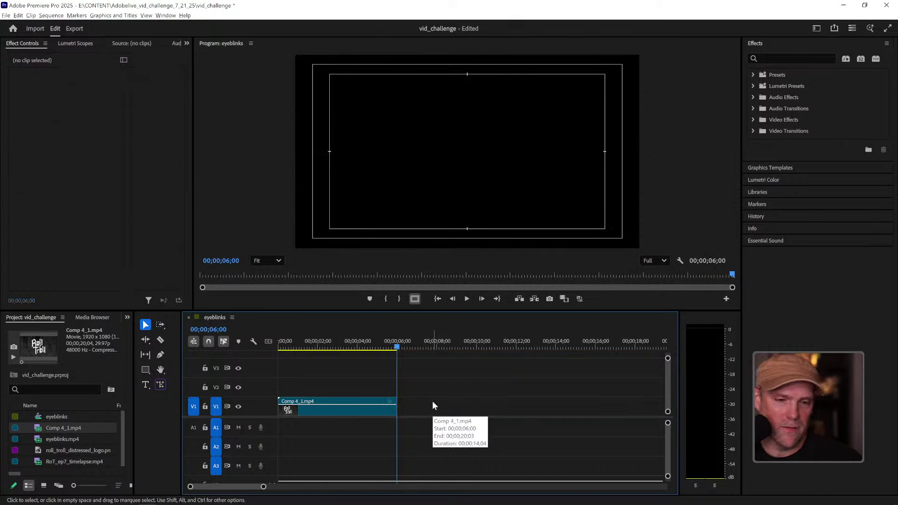
Step: Add eyeblinks.mp4 to track V1 starting at about 8 seconds, leaving a gap after the Comp 4_1.mp4 clip
left_click(64, 450)
left_click(67, 437)
left_click_drag(68, 438, 418, 411)
left_click_drag(397, 350, 367, 346)
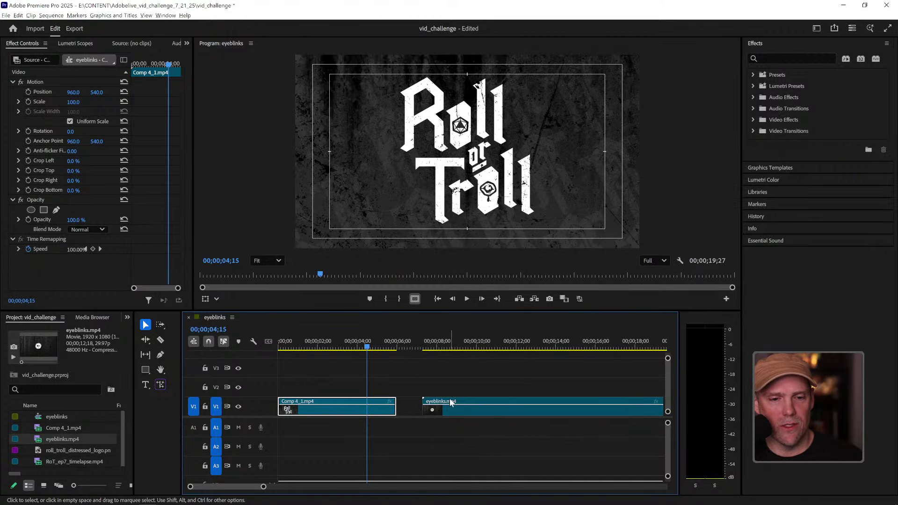
left_click_drag(452, 399, 473, 397)
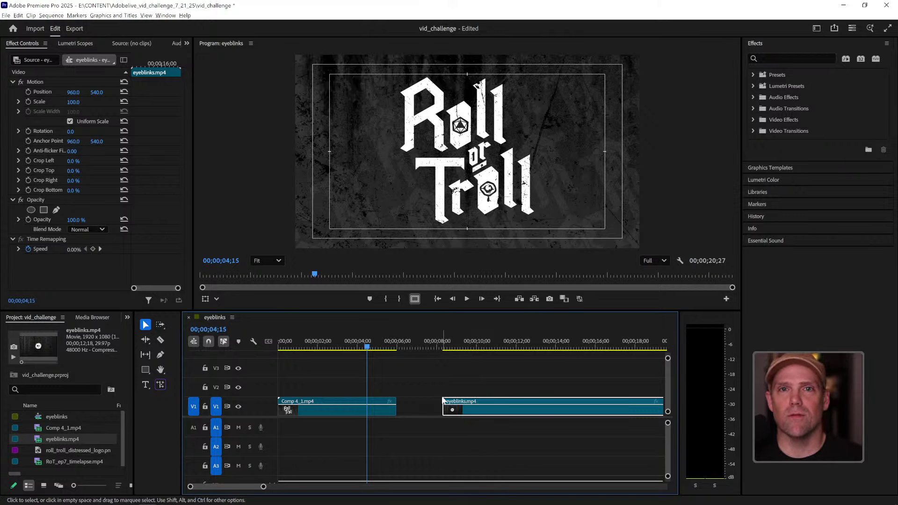
left_click_drag(482, 400, 471, 402)
left_click(476, 366)
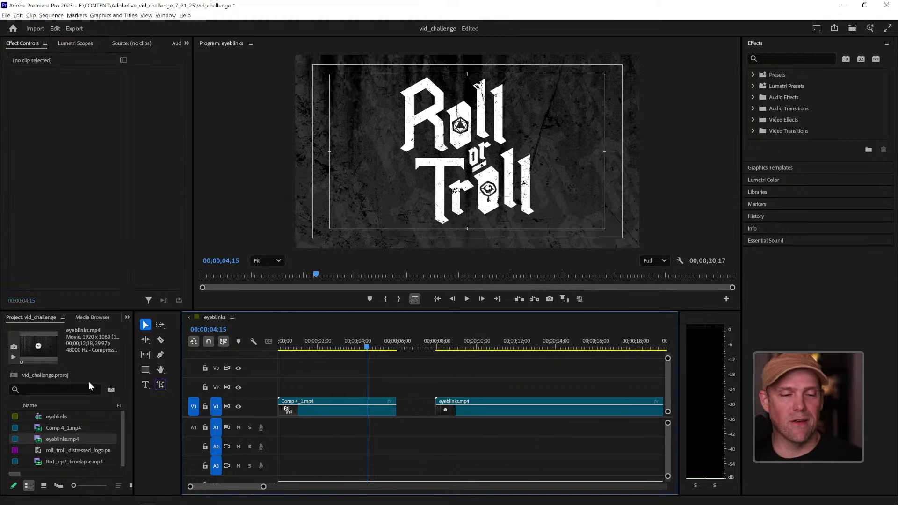
Step: Add the roll_troll_distressed_logo image to track V2 from about 5 seconds, spanning the gap and overlapping both V1 clips, and preview it within the gap
left_click(79, 430)
left_click(82, 451)
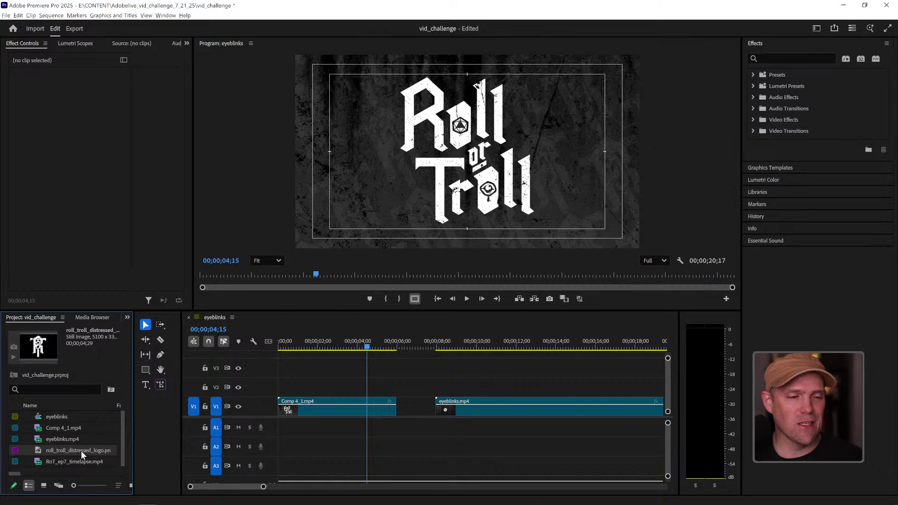
left_click_drag(80, 451, 380, 393)
left_click_drag(406, 341, 413, 345)
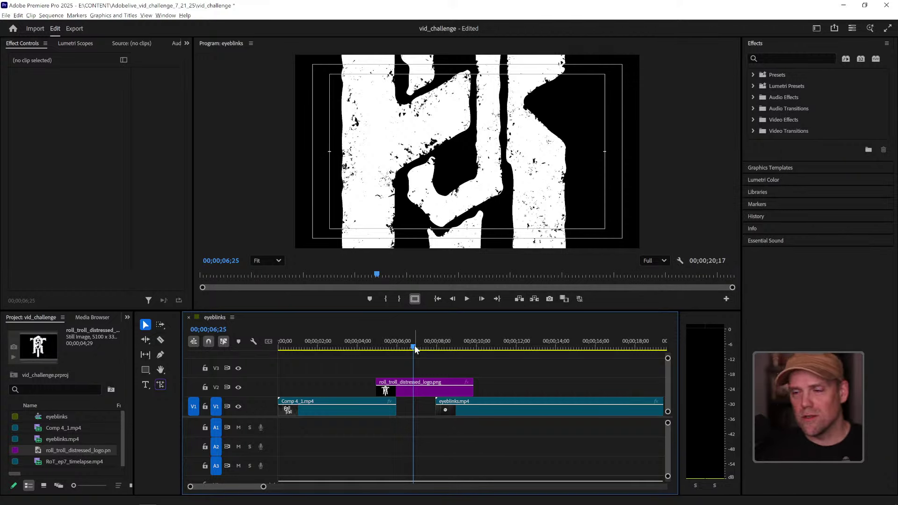
left_click_drag(413, 347, 421, 345)
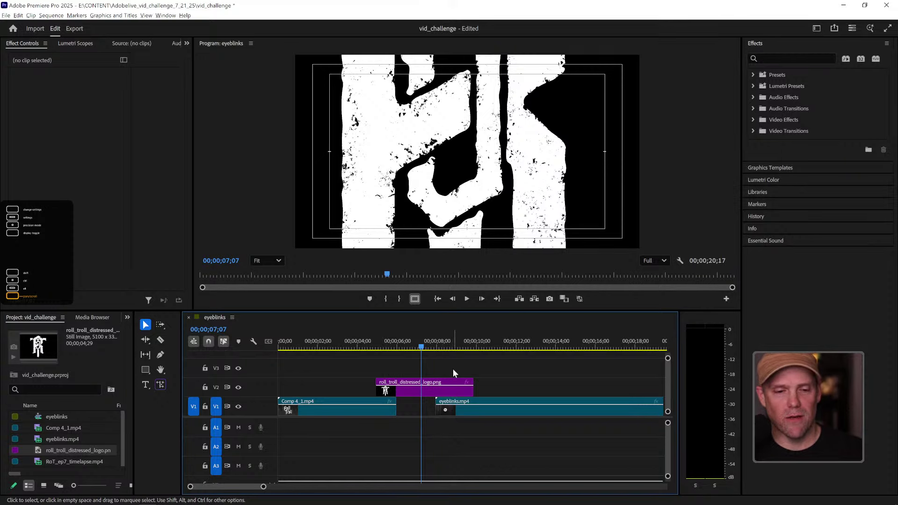
left_click_drag(443, 379, 444, 383)
left_click(440, 361)
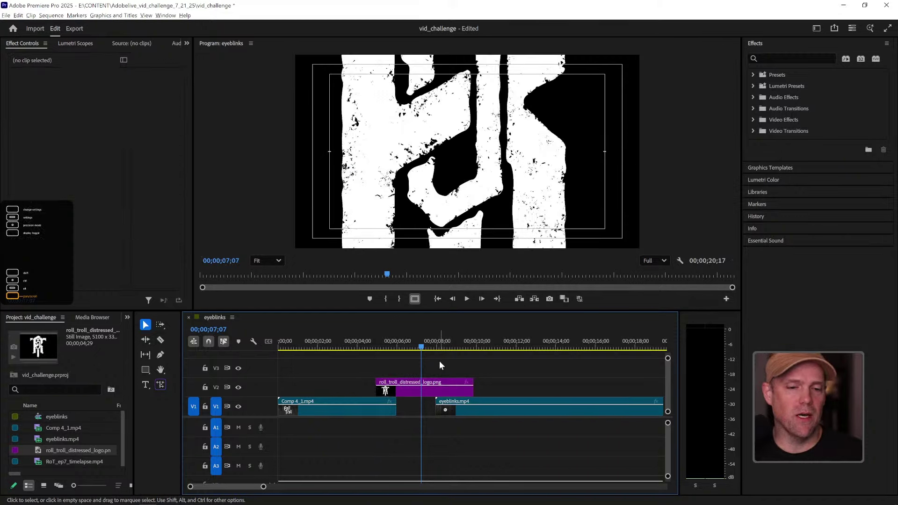
left_click(425, 391)
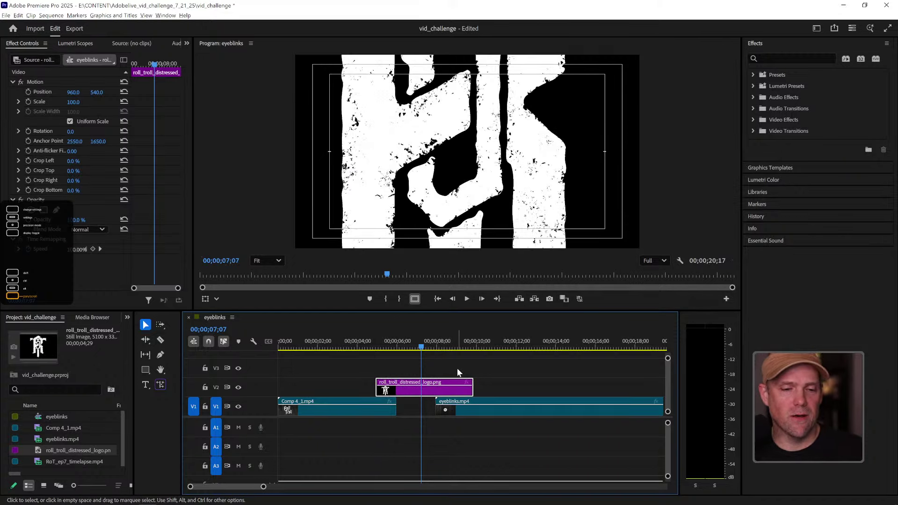
left_click_drag(421, 347, 417, 347)
left_click(344, 409)
left_click(440, 392)
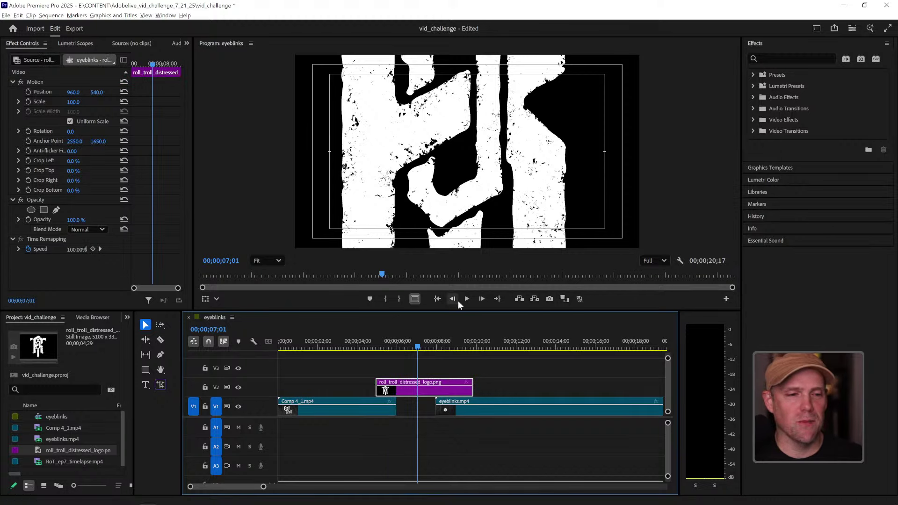
left_click(498, 384)
left_click(440, 391)
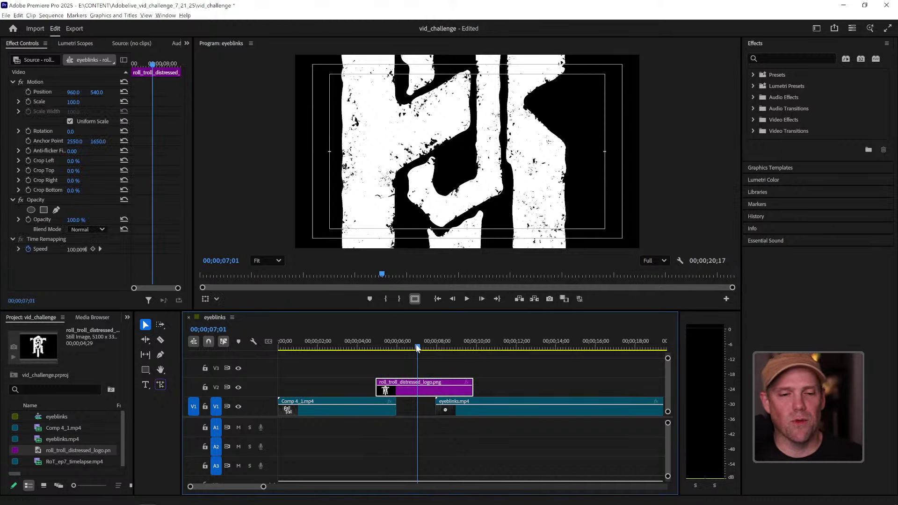
left_click_drag(417, 347, 414, 349)
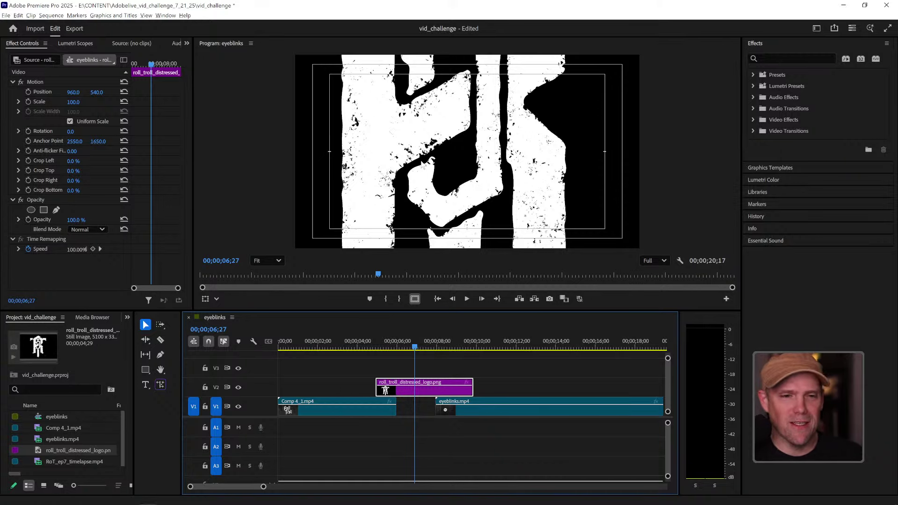
Step: Try shifting the logo through its Motion Position values, moving it horizontally to 1072, and undo the position changes
left_click(428, 133)
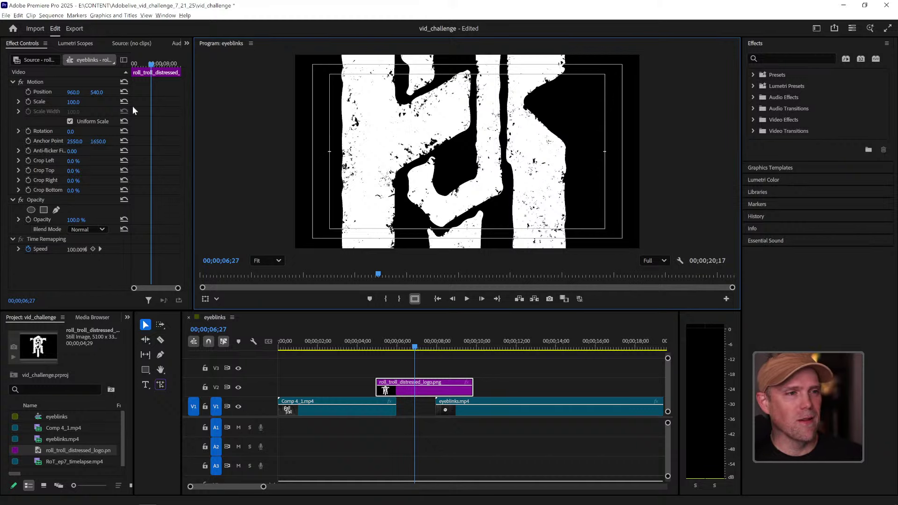
left_click_drag(73, 92, 126, 92)
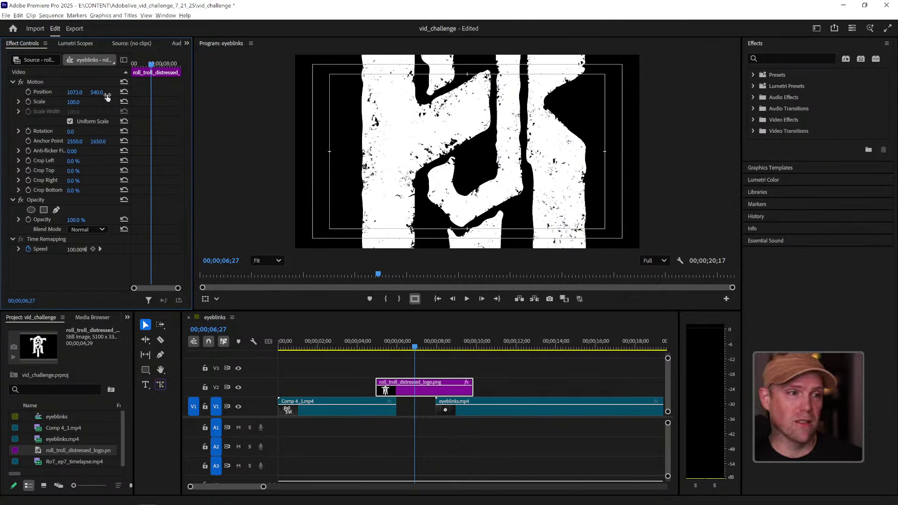
key("ctrl+z")
mouse_move(102, 93)
left_mouse_down()
mouse_move(140, 93)
mouse_move(105, 94)
left_mouse_up()
key("ctrl+z")
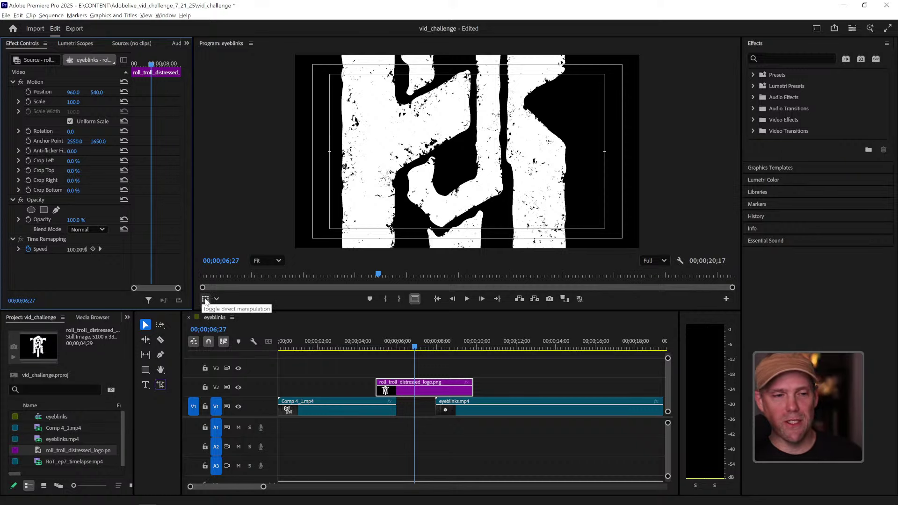
Step: With direct manipulation enabled in the Program monitor, scale the logo to about 25.8 and move it to about 975.7, 545.2
left_click(206, 300)
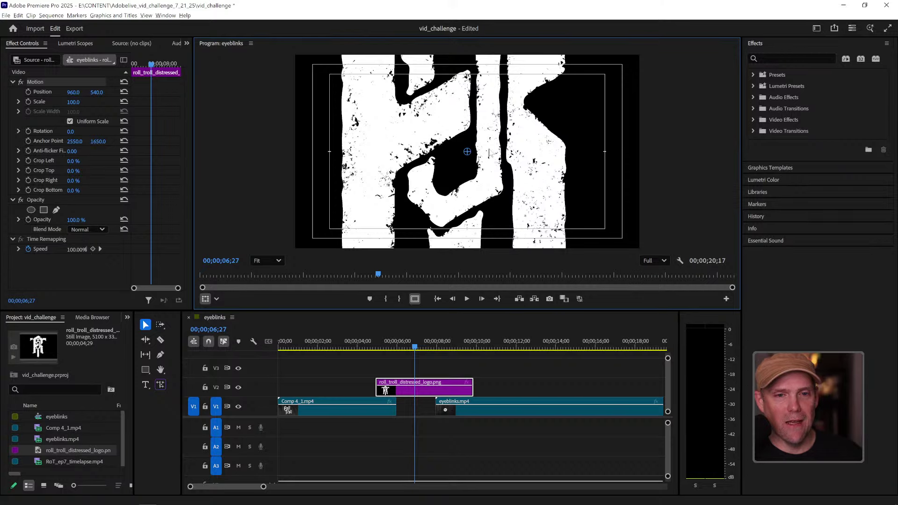
mouse_move(489, 143)
left_mouse_down()
mouse_move(498, 136)
mouse_move(565, 154)
mouse_move(422, 135)
mouse_move(522, 136)
mouse_move(495, 122)
mouse_move(513, 240)
mouse_move(473, 188)
mouse_move(500, 148)
left_mouse_up()
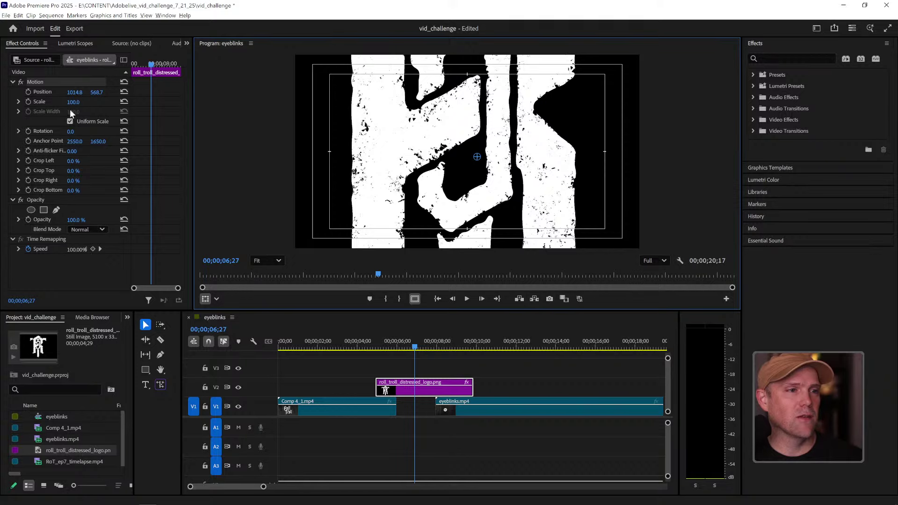
left_click_drag(73, 102, 40, 101)
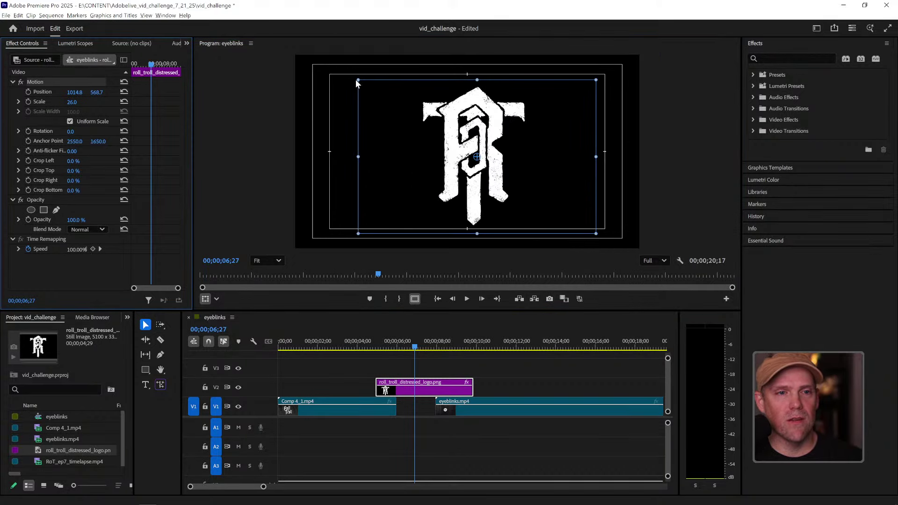
mouse_move(356, 82)
left_mouse_down()
mouse_move(331, 66)
mouse_move(375, 95)
mouse_move(346, 86)
mouse_move(378, 95)
mouse_move(358, 81)
left_mouse_up()
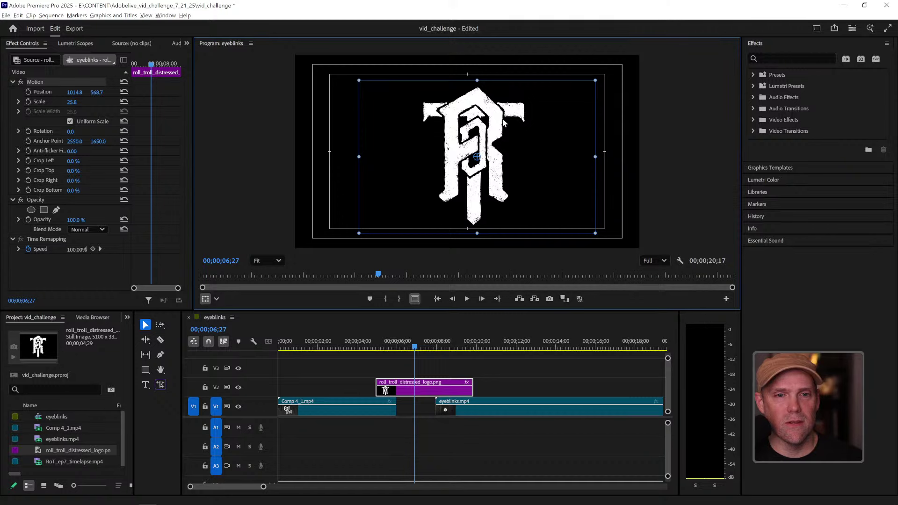
left_click_drag(503, 122, 496, 124)
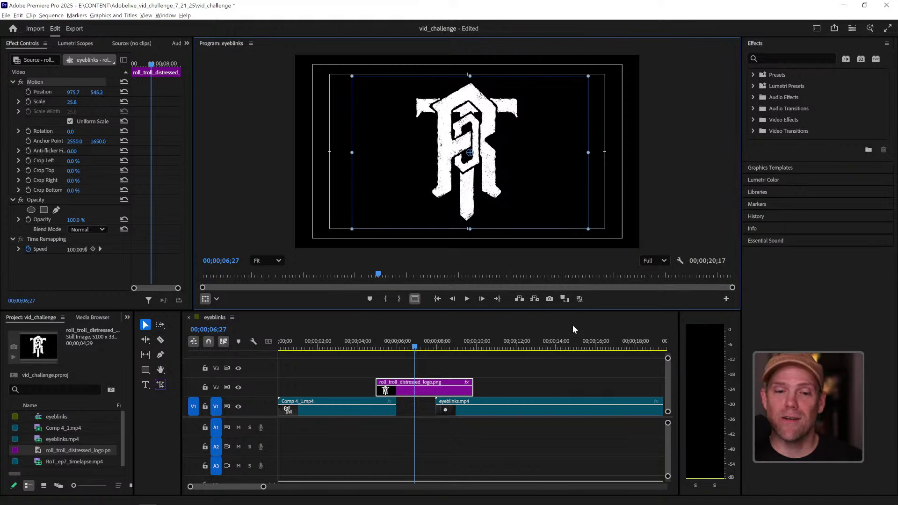
left_click(543, 369)
left_click(450, 389)
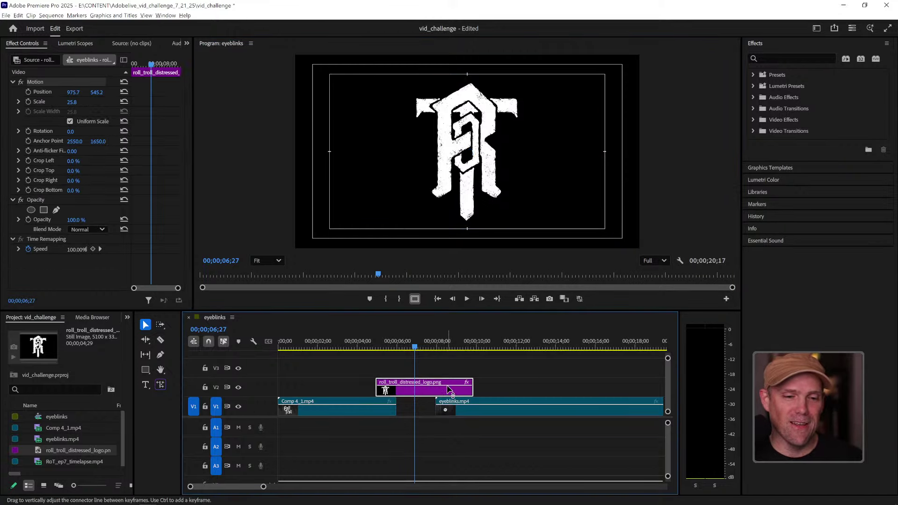
left_click(391, 363)
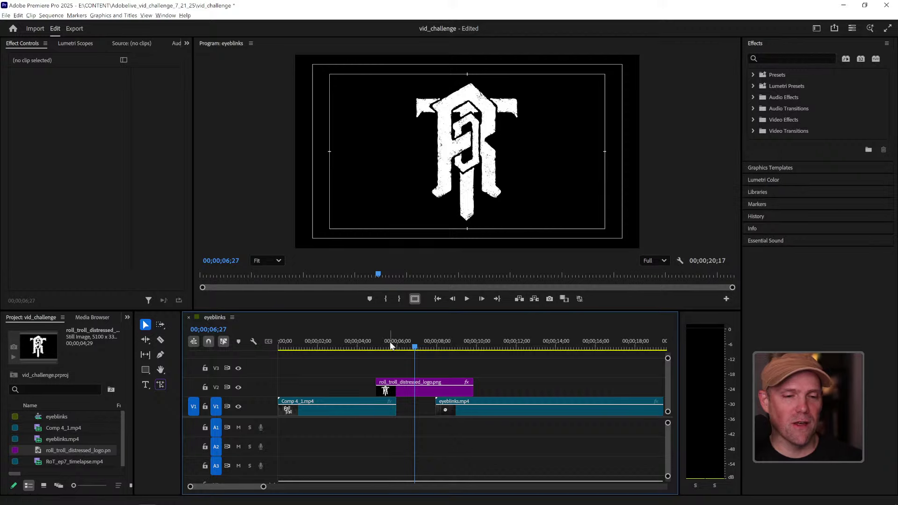
Step: Try moving the Comp 4_1.mp4 image directly in the Program monitor at 00;00;04;26, and undo the move
left_click(375, 344)
left_click(352, 412)
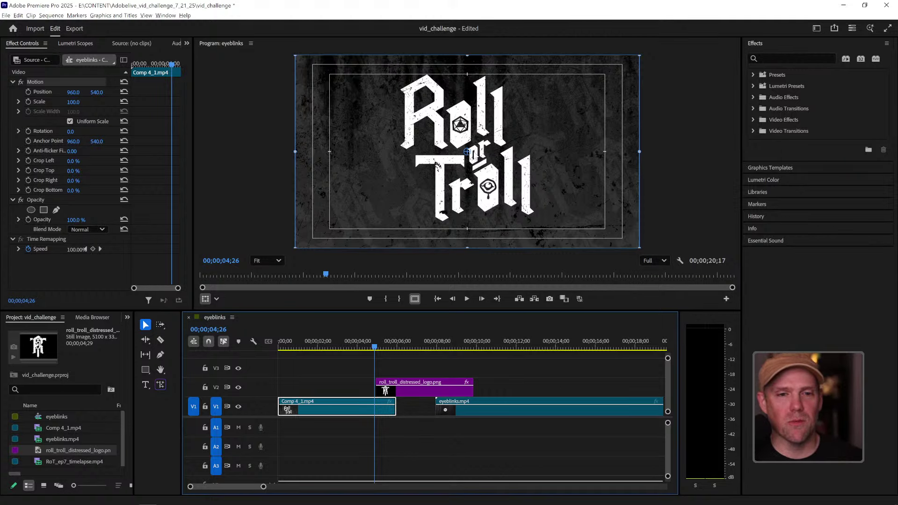
mouse_move(487, 154)
left_mouse_down()
mouse_move(544, 164)
mouse_move(481, 129)
mouse_move(490, 139)
left_mouse_up()
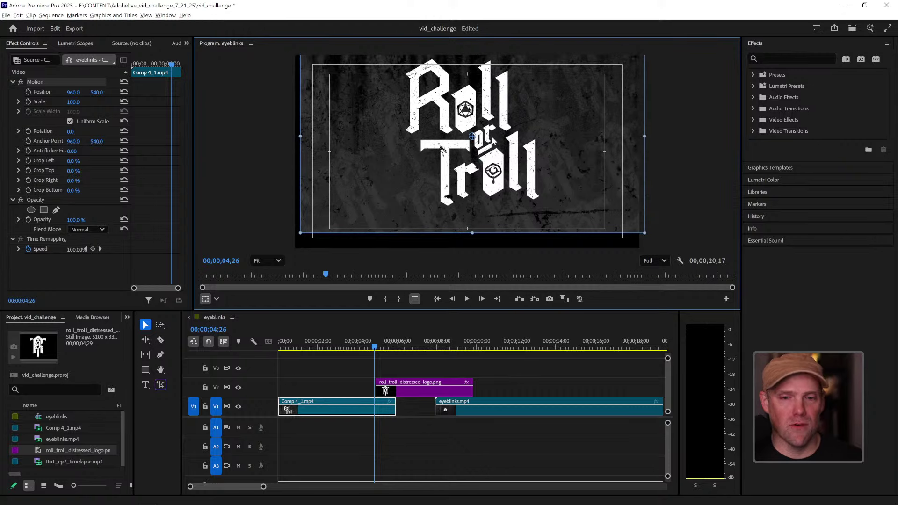
key("ctrl+z")
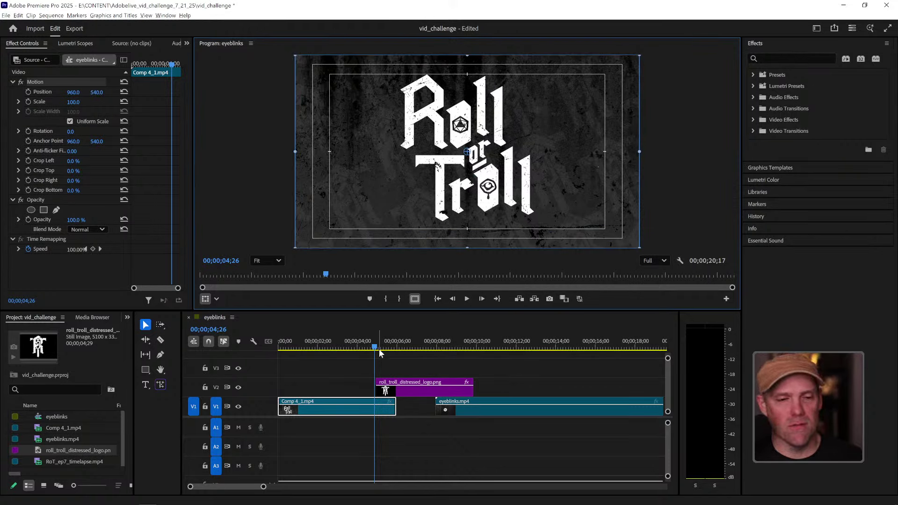
left_click(217, 299)
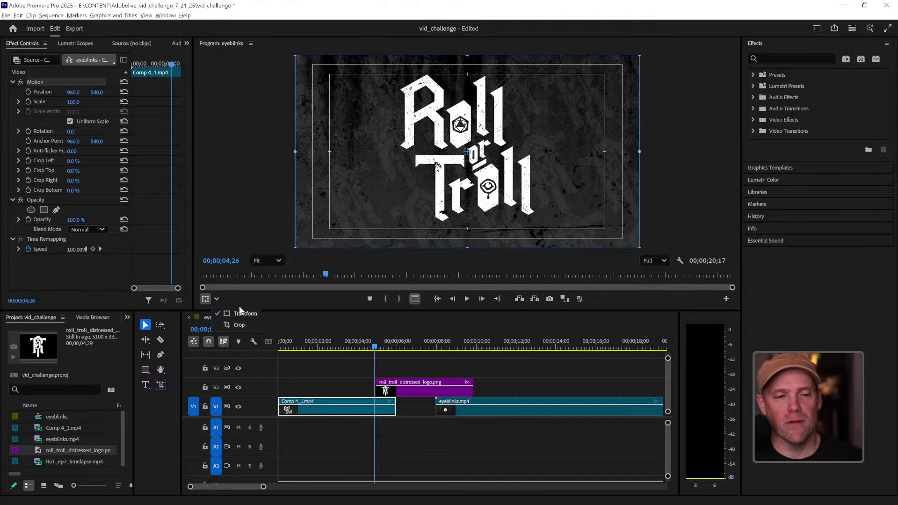
left_click(228, 303)
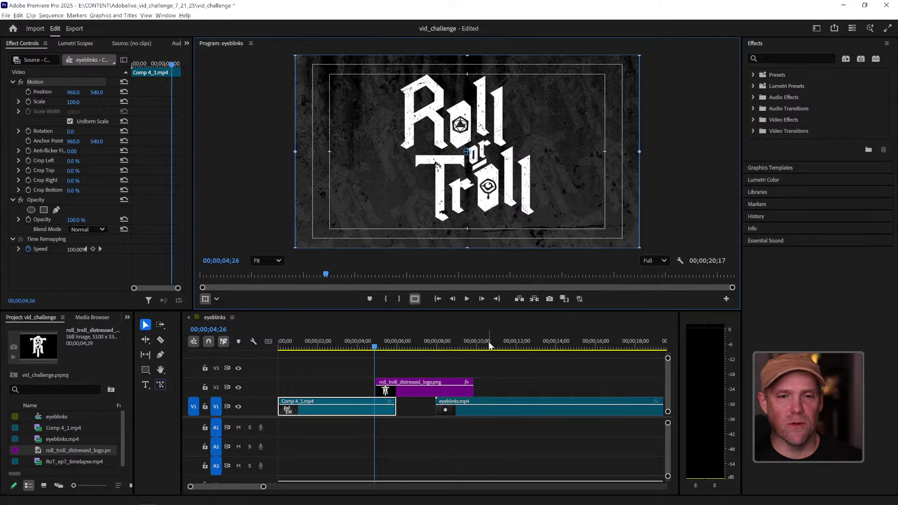
left_click(480, 376)
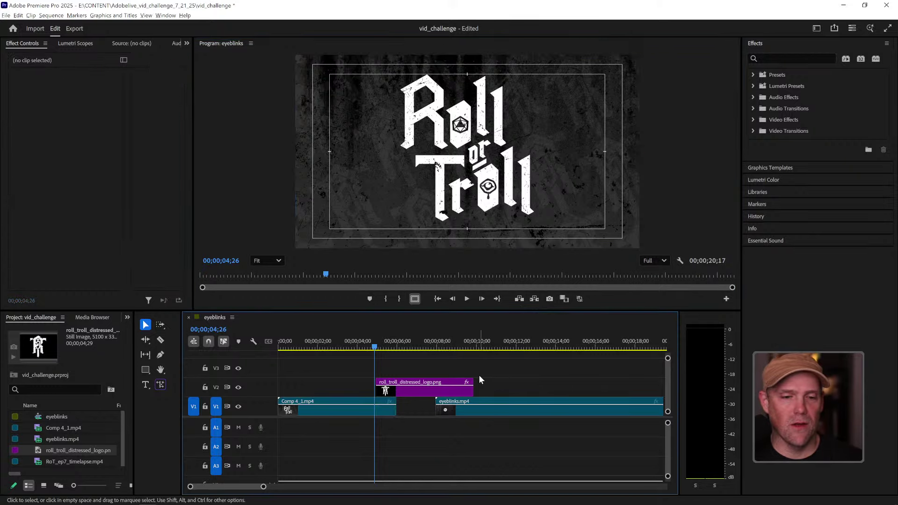
left_click(435, 392)
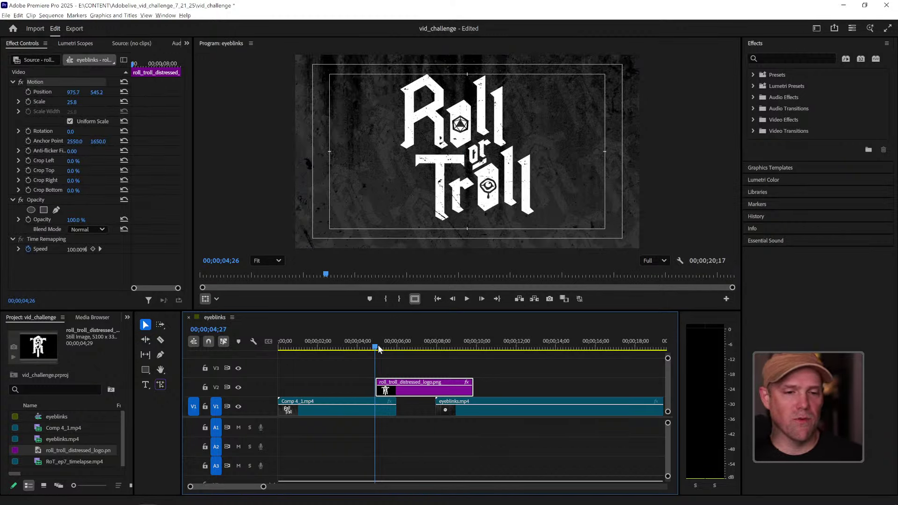
Step: Try direct manipulation at 00;00;05;11, where the logo overlaps Comp 4_1.mp4, undo the change and clear the clip selection
left_click_drag(378, 344, 386, 345)
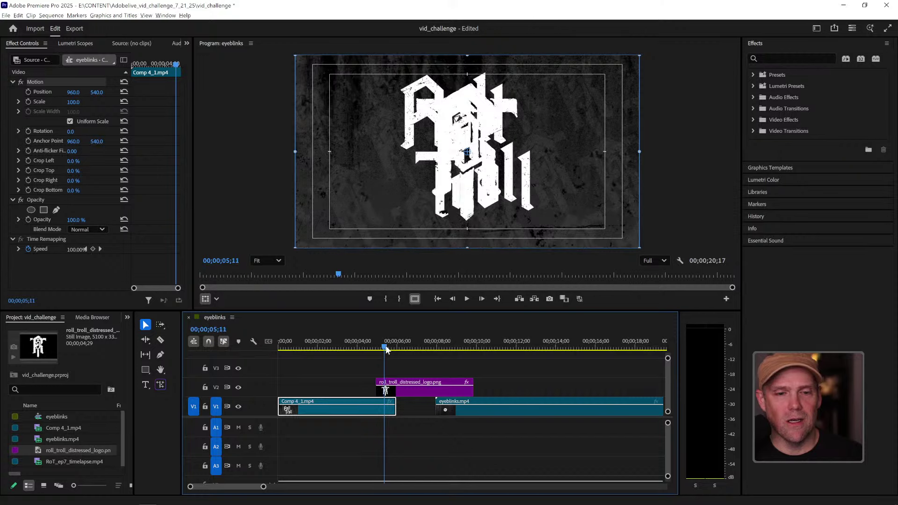
mouse_move(475, 130)
left_mouse_down()
mouse_move(412, 127)
mouse_move(469, 146)
left_mouse_up()
left_click(444, 389)
key("ctrl+z")
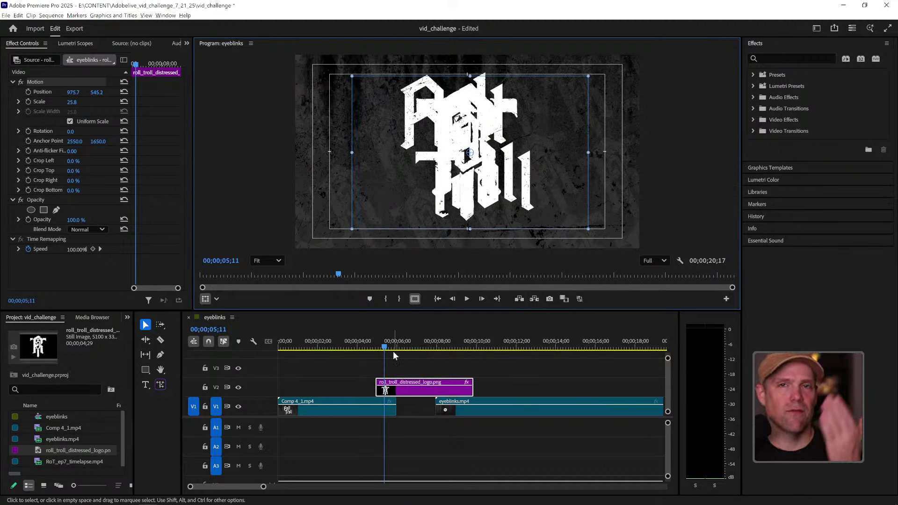
left_click(466, 411)
left_click(488, 387)
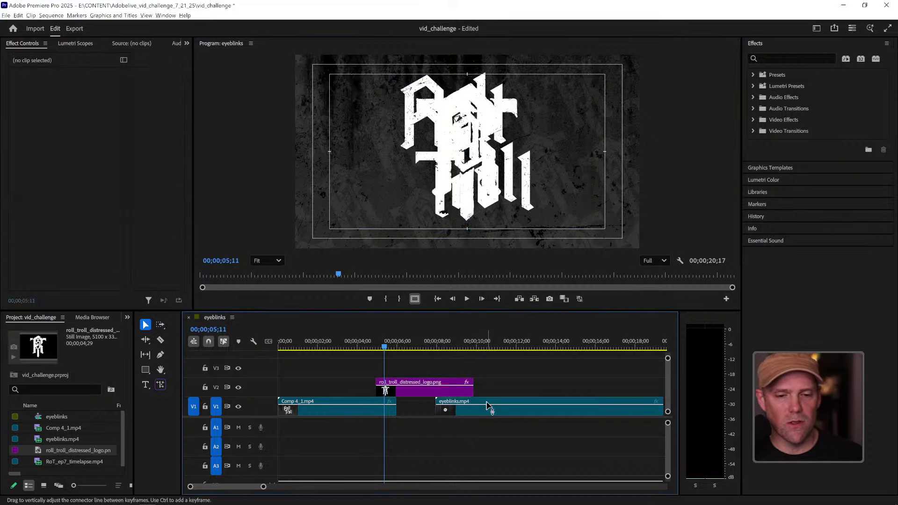
Step: Shift eyeblinks.mp4 about 22 frames later on V1, and create a 1920 × 1080 color matte in dark red, hex 480000
left_click_drag(491, 408, 506, 408)
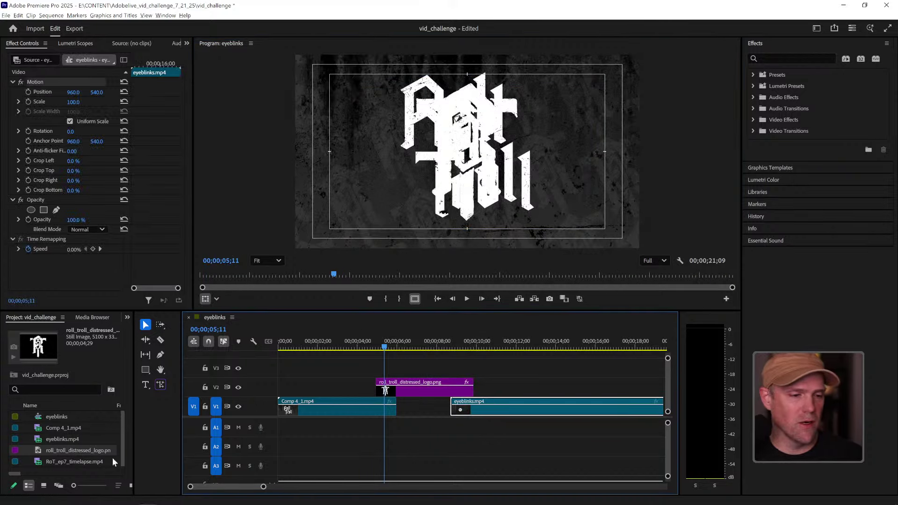
left_click(101, 471)
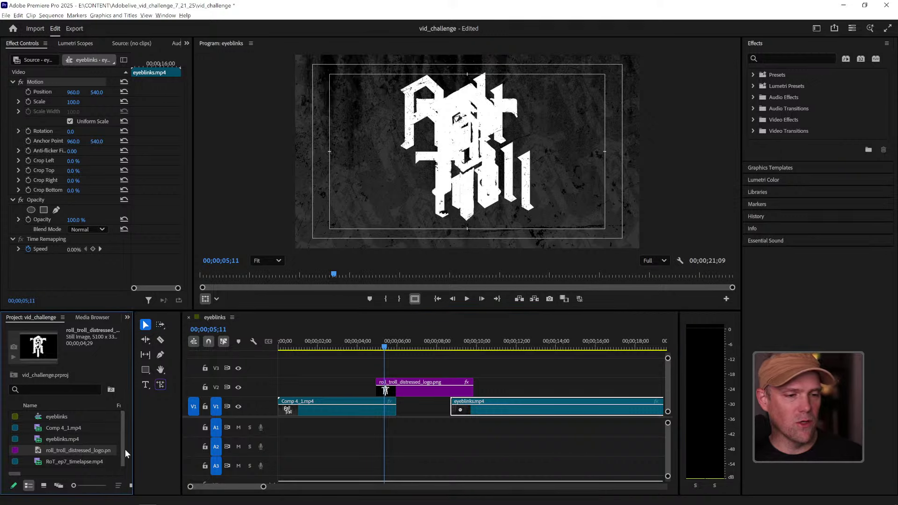
right_click(86, 468)
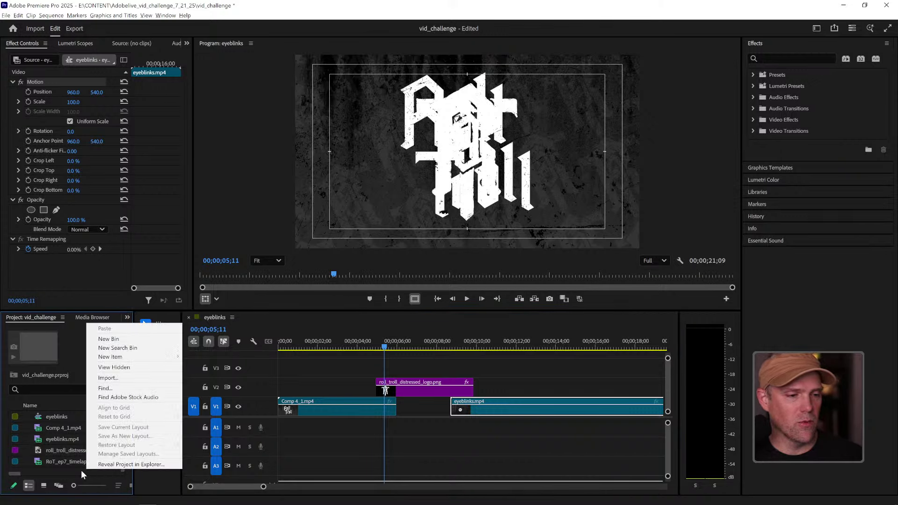
mouse_move(114, 360)
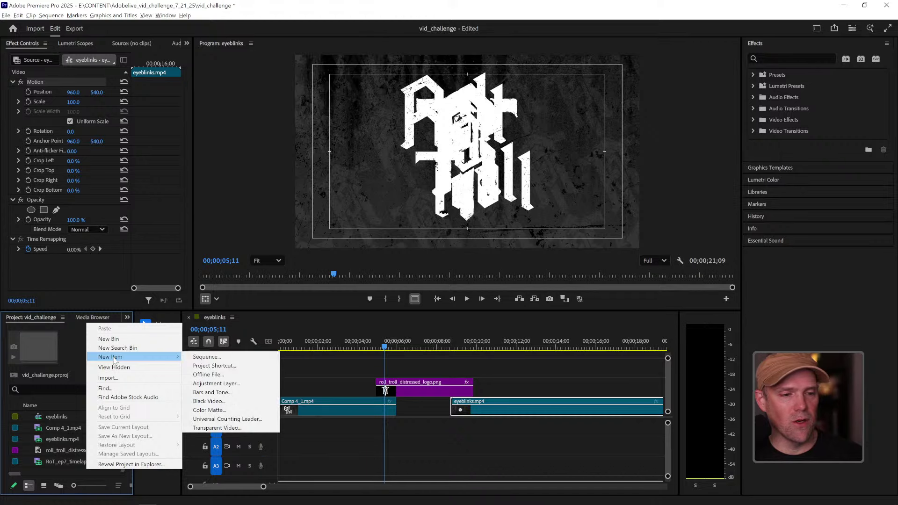
left_click(208, 410)
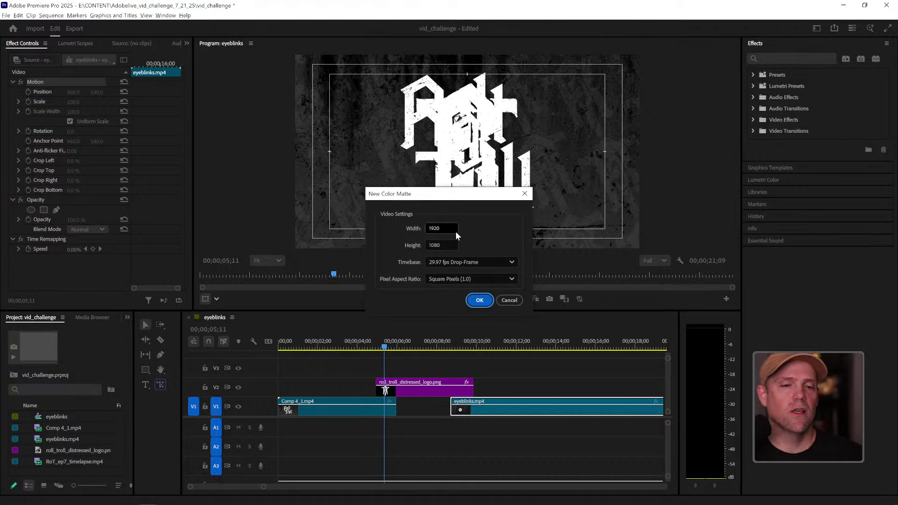
left_click(479, 301)
left_click_drag(452, 222, 457, 219)
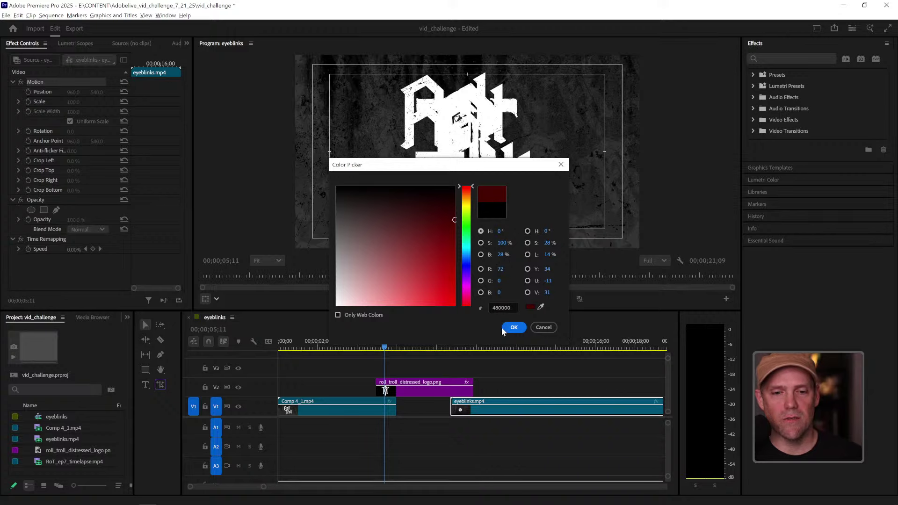
left_click(514, 327)
left_click(444, 273)
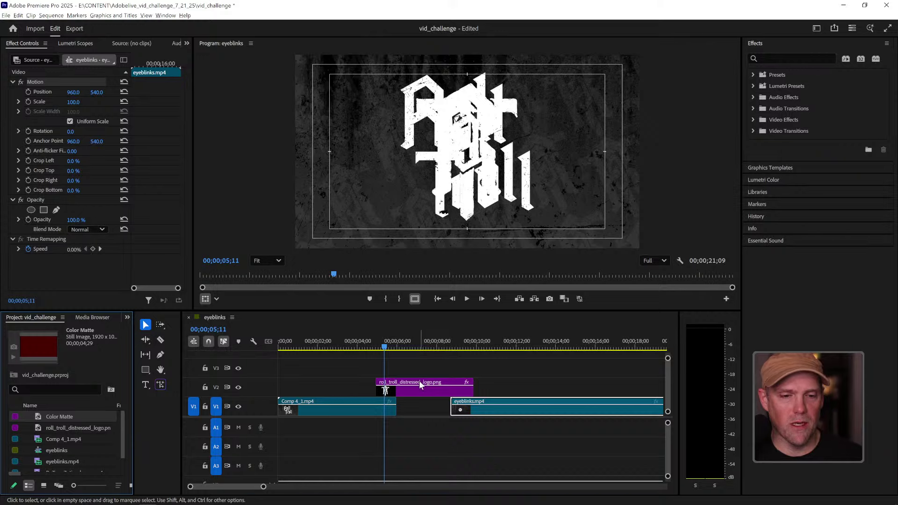
Step: Raise the logo clip to track V3 and place Color Matte directly beneath it on V2, starting at the same time
left_click_drag(419, 381, 419, 369)
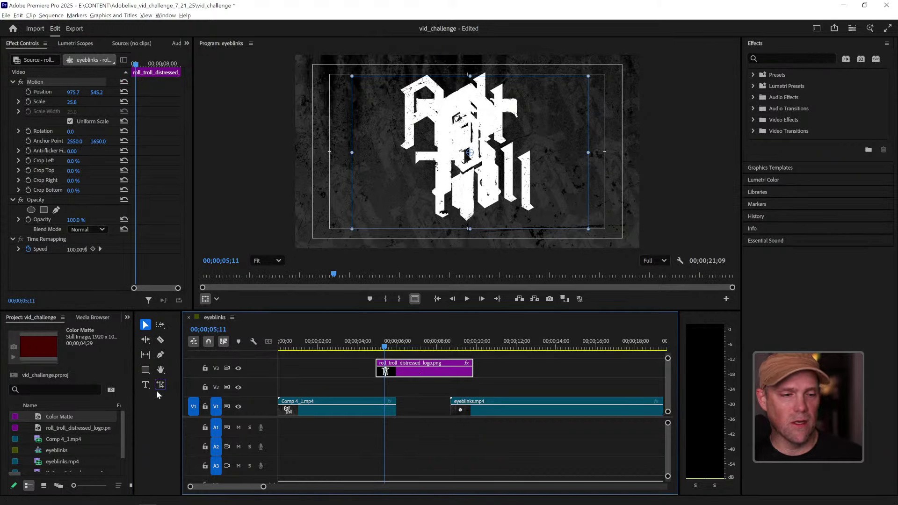
left_click_drag(62, 415, 379, 383)
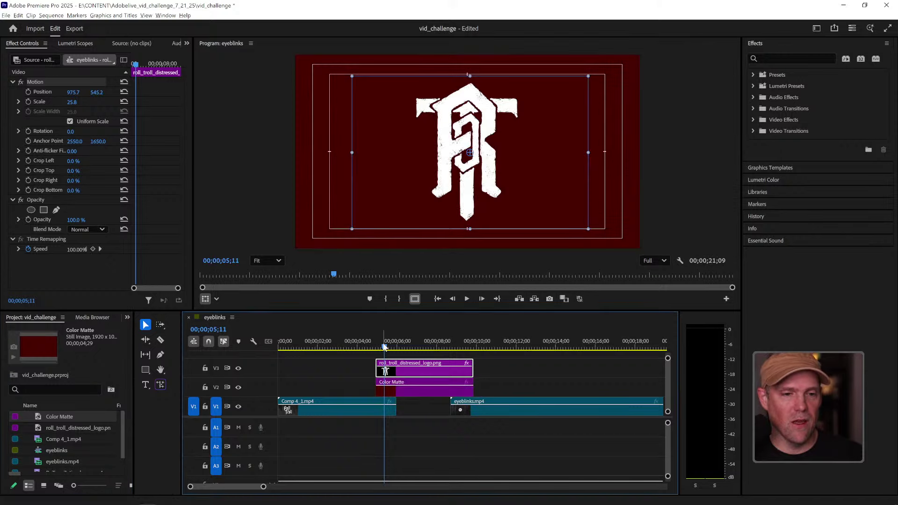
mouse_move(384, 346)
left_mouse_down()
mouse_move(368, 346)
mouse_move(482, 346)
mouse_move(364, 345)
mouse_move(401, 352)
left_mouse_up()
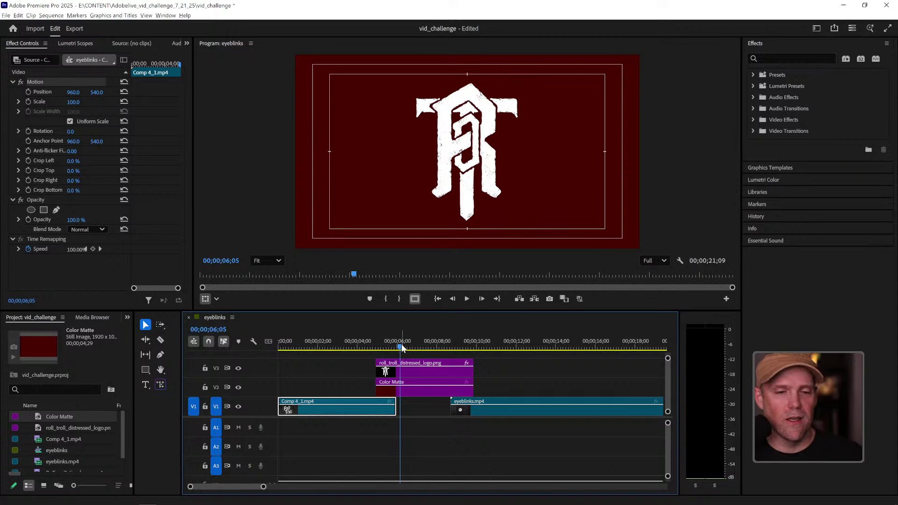
left_click_drag(401, 350, 420, 345)
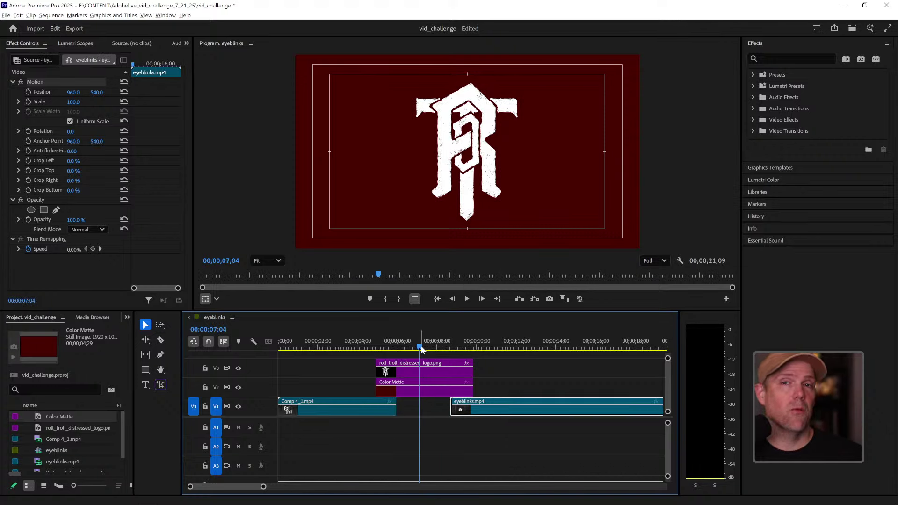
mouse_move(419, 345)
left_mouse_down()
mouse_move(395, 346)
mouse_move(418, 347)
left_mouse_up()
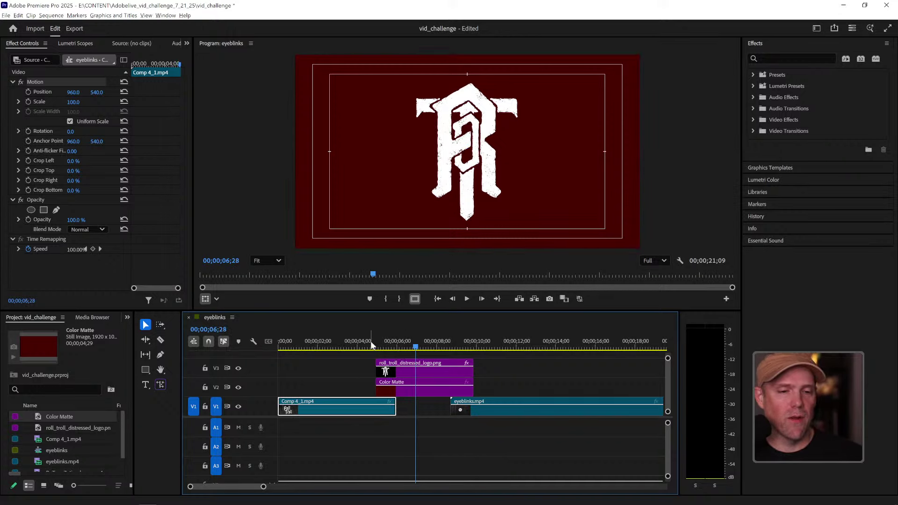
Step: Try applying the default transition to the start of both the logo and Color Matte clips, and undo the transitions
left_click_drag(372, 344, 374, 346)
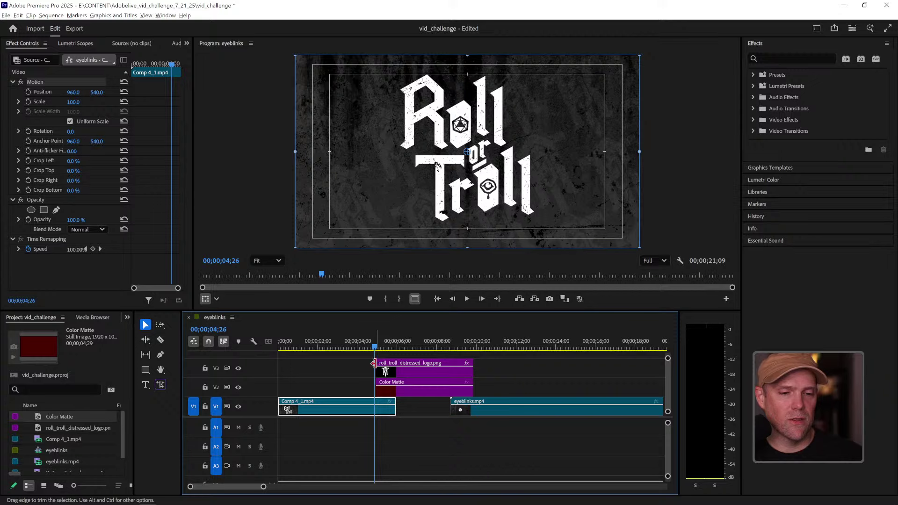
right_click(376, 365)
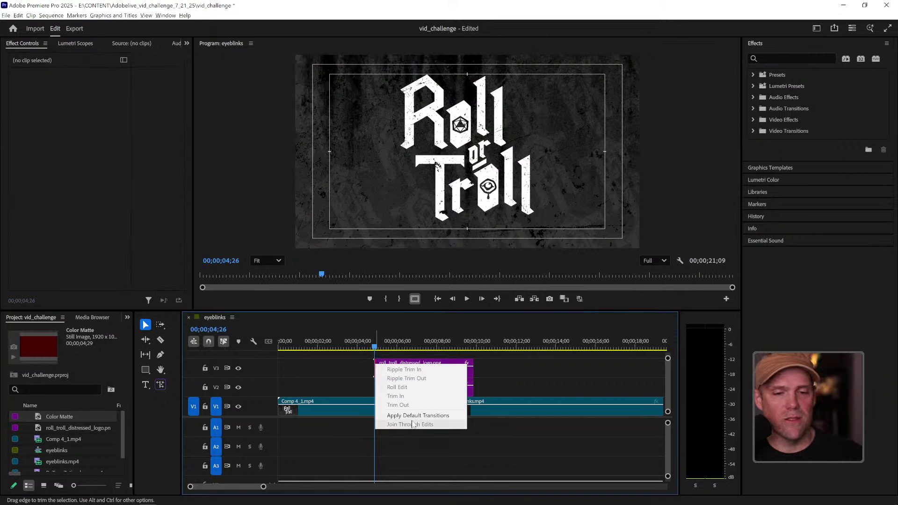
left_click(413, 416)
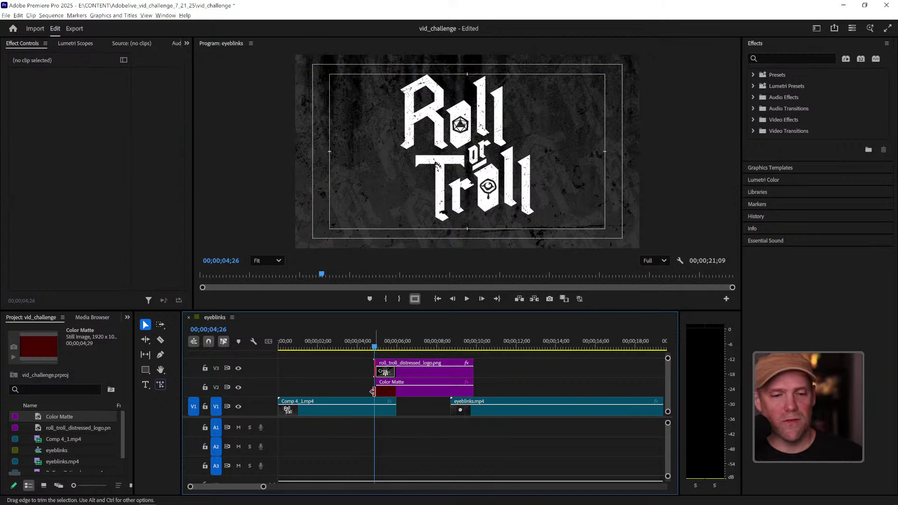
right_click(376, 391)
left_click(413, 444)
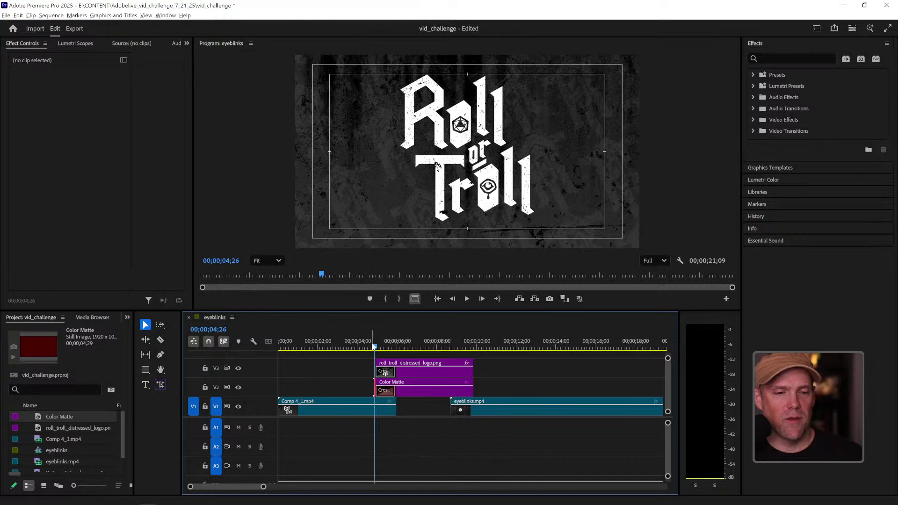
left_click_drag(375, 348, 414, 341)
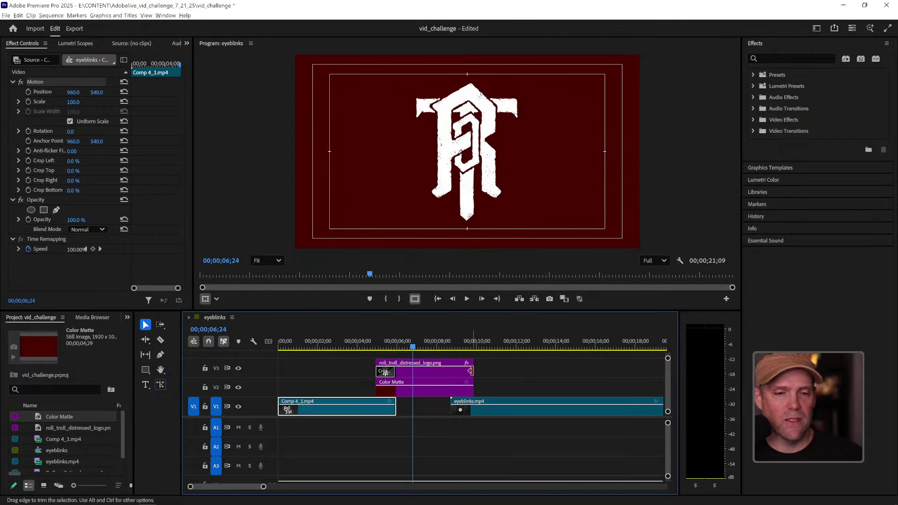
left_click(489, 365)
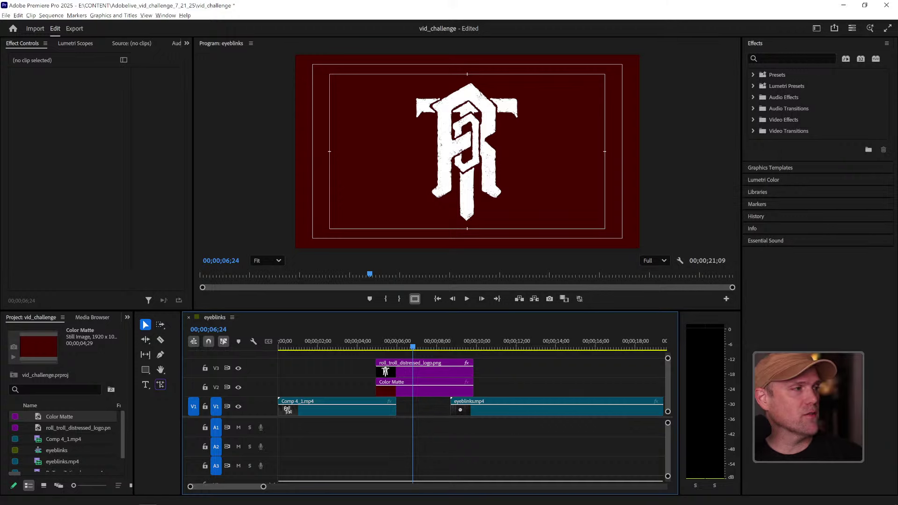
left_click_drag(487, 366, 365, 385)
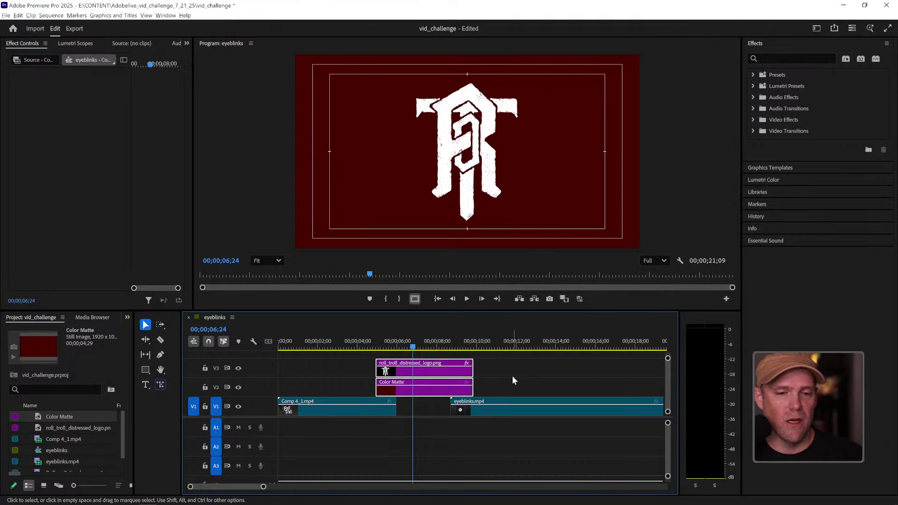
left_click(513, 376)
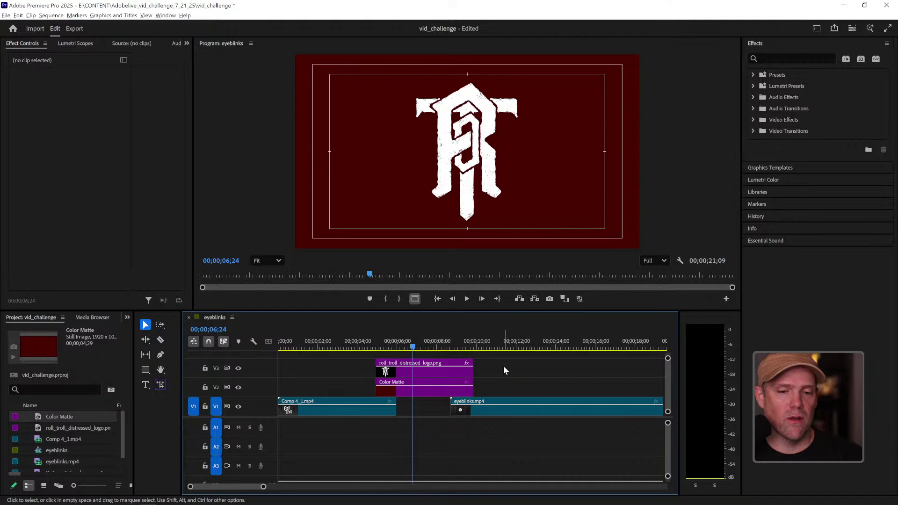
left_click_drag(503, 366, 355, 385)
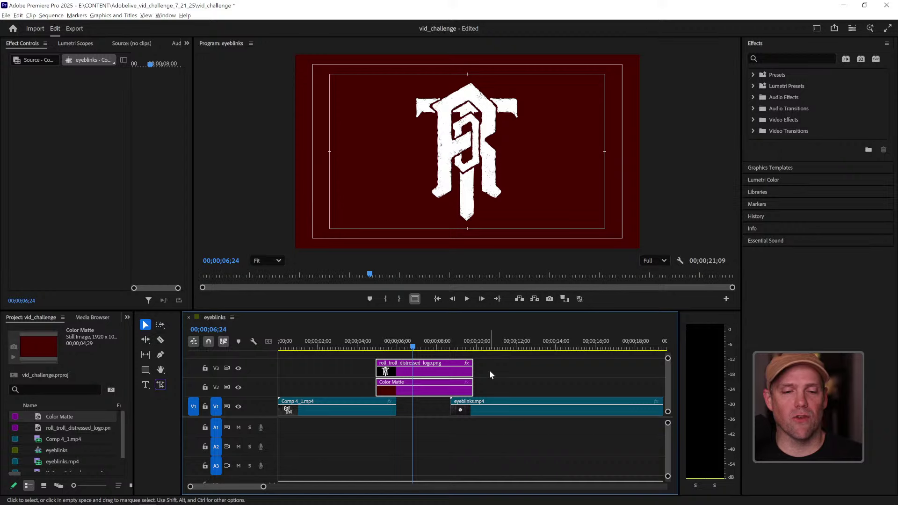
left_click_drag(490, 370, 512, 449)
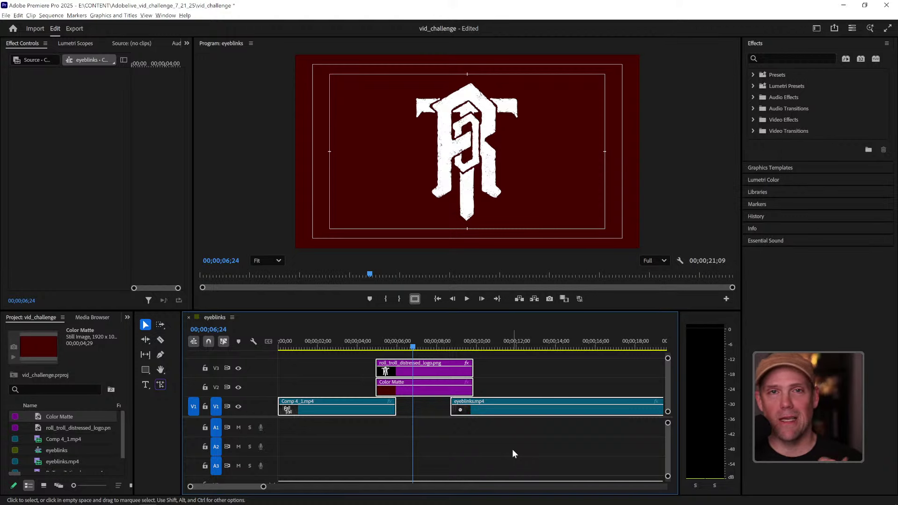
left_click(512, 437)
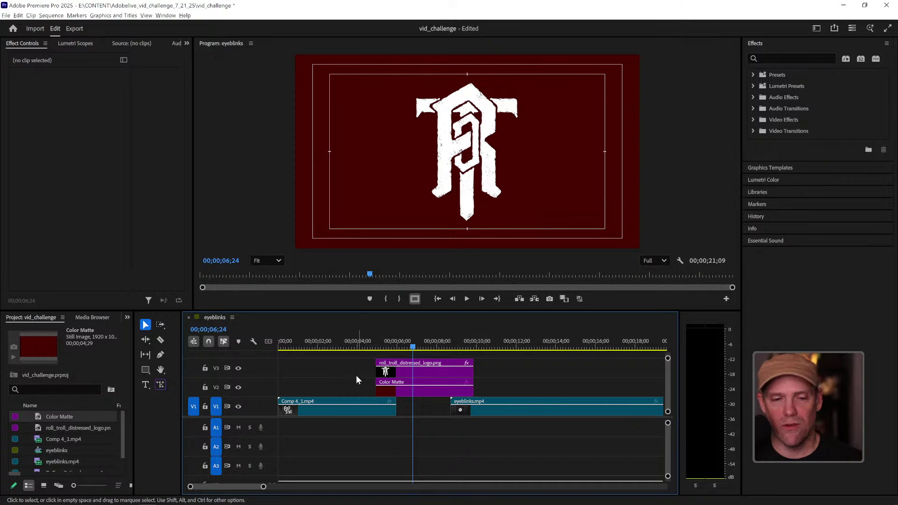
Step: Examine the Adobe Dynamic Link options available for the selected logo and Color Matte clips
left_click_drag(353, 368, 489, 392)
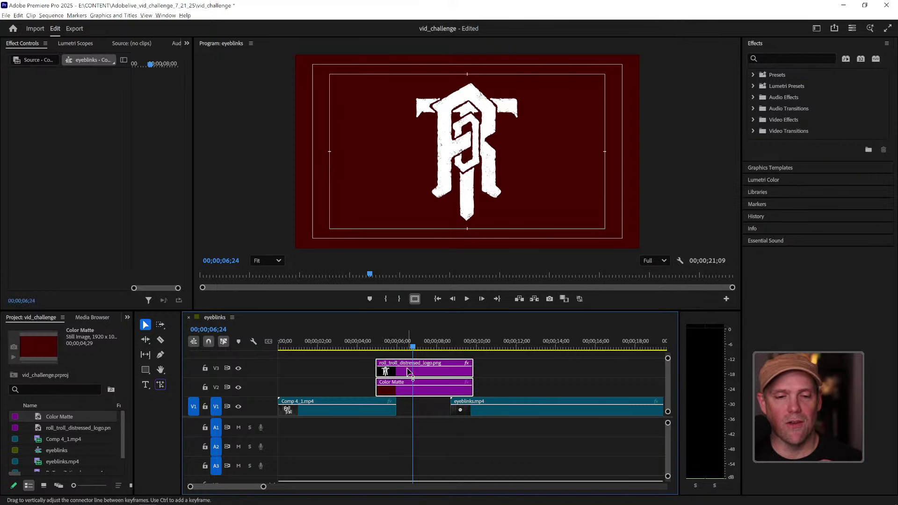
left_click(18, 16)
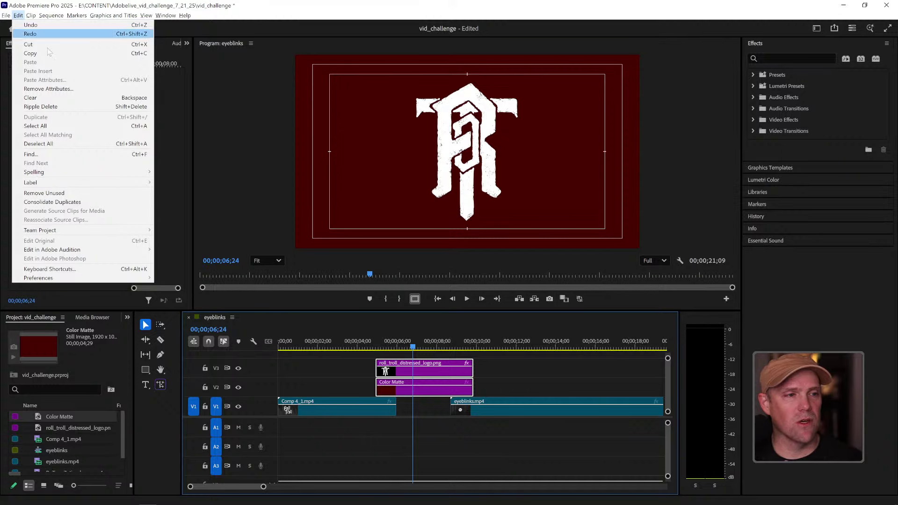
left_click(17, 16)
left_click(6, 16)
mouse_move(83, 201)
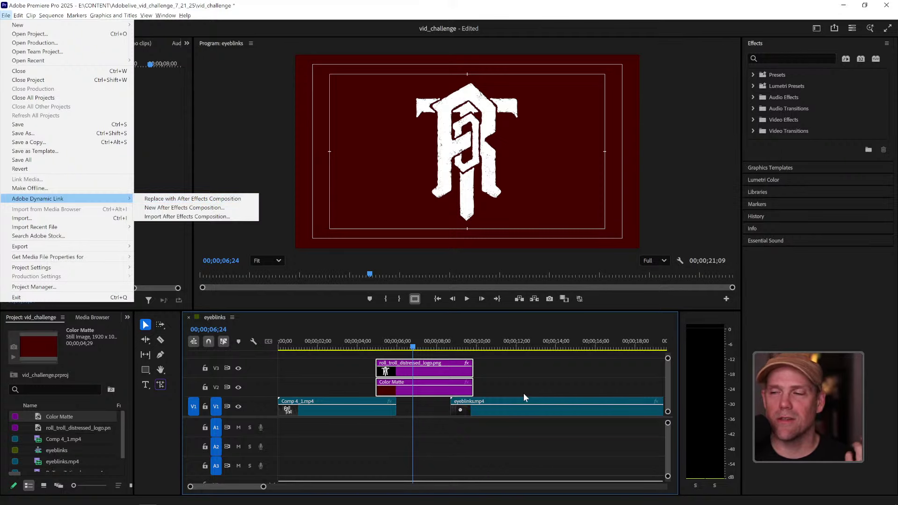
left_click(515, 433)
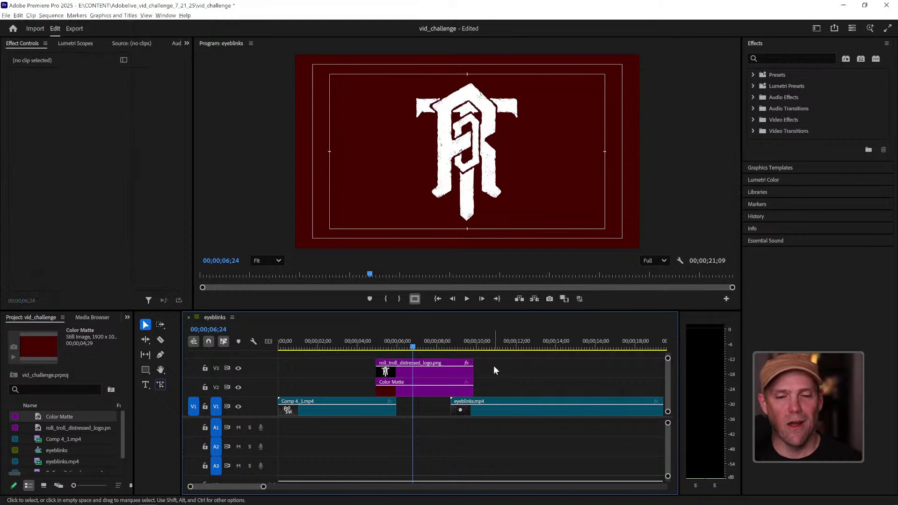
Step: Replace the logo and Color Matte clips with an After Effects composition, saving its project over the existing RoT_transition file, and deselect the layers
left_click_drag(490, 366, 423, 390)
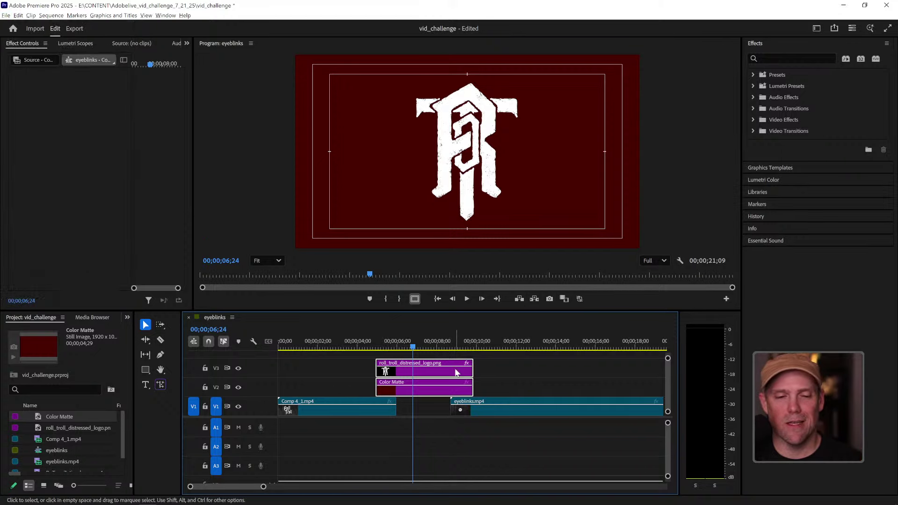
right_click(457, 373)
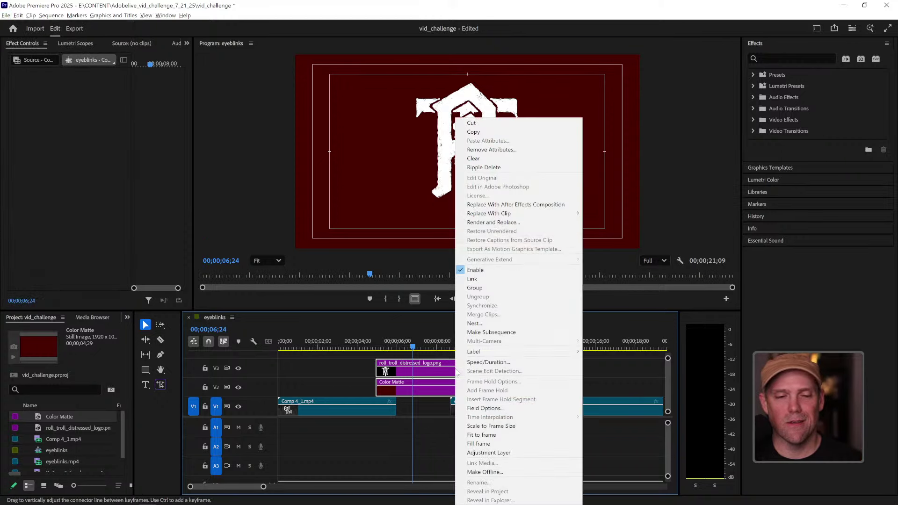
left_click(512, 206)
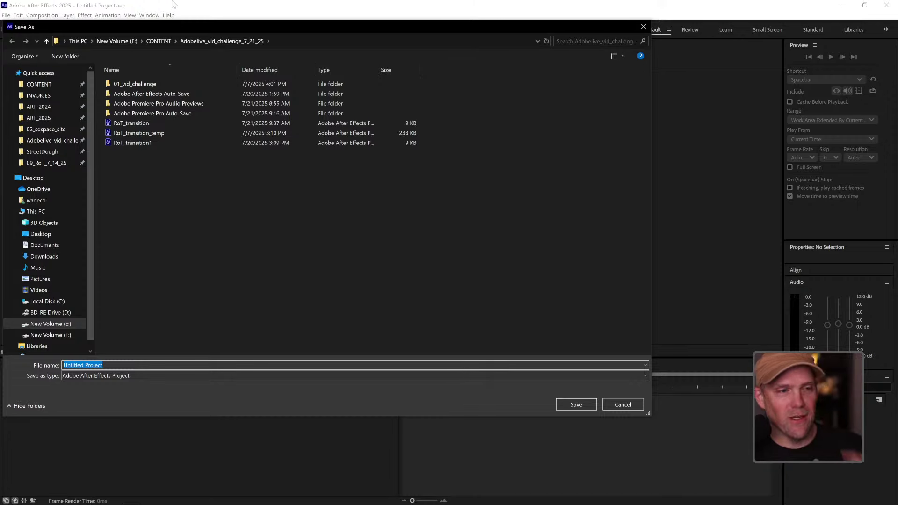
left_click(137, 125)
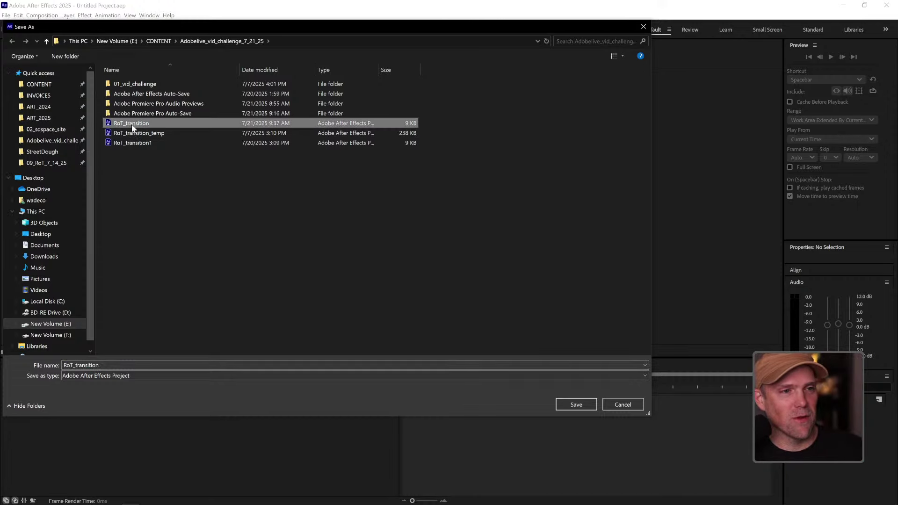
left_click(577, 405)
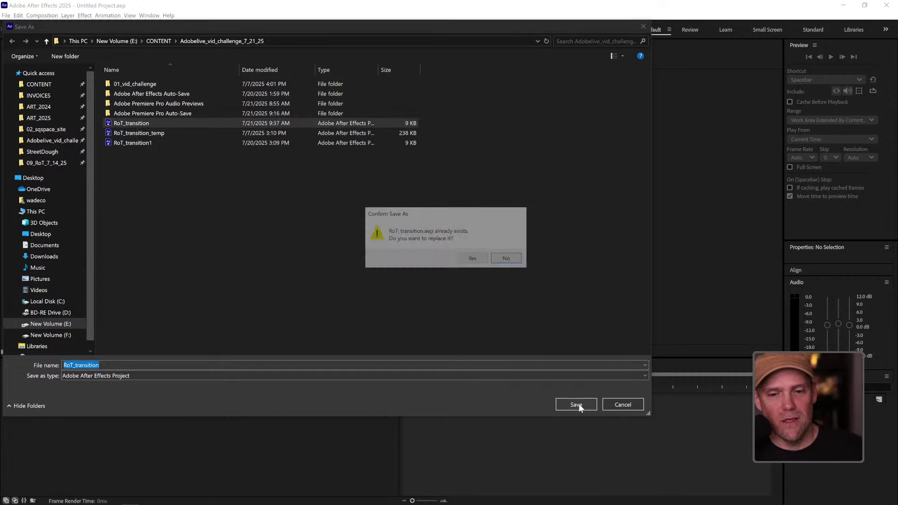
left_click(460, 257)
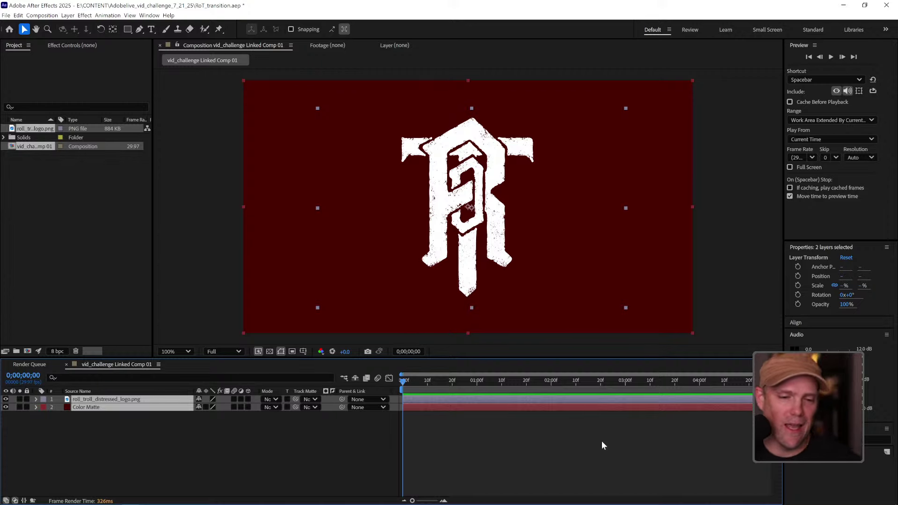
left_click(377, 462)
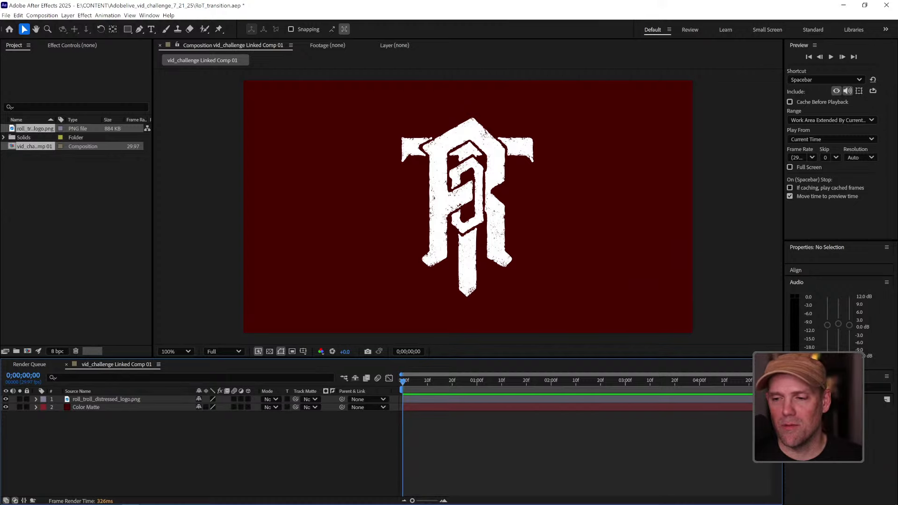
key("alt+Tab")
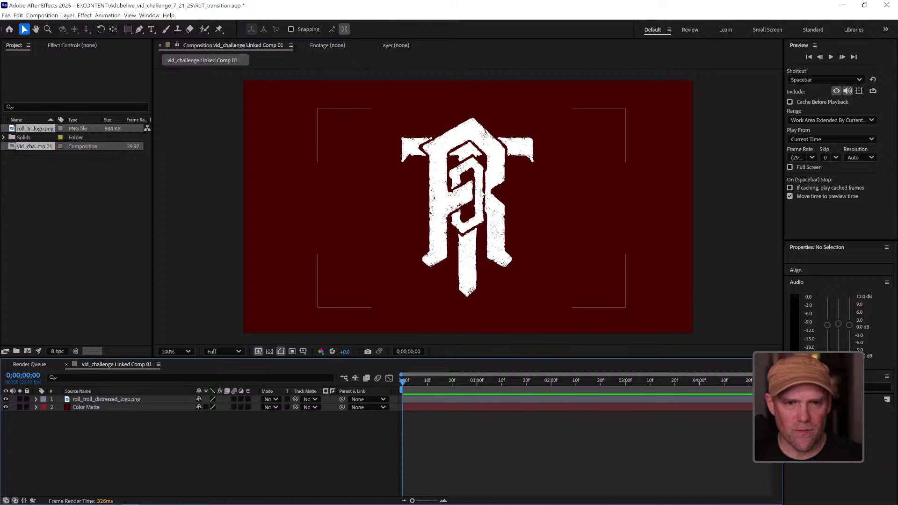
Step: Try moving the logo to the left half of the composition, check the linked clip in Premiere Pro, and undo the move in After Effects
left_click_drag(521, 220, 414, 223)
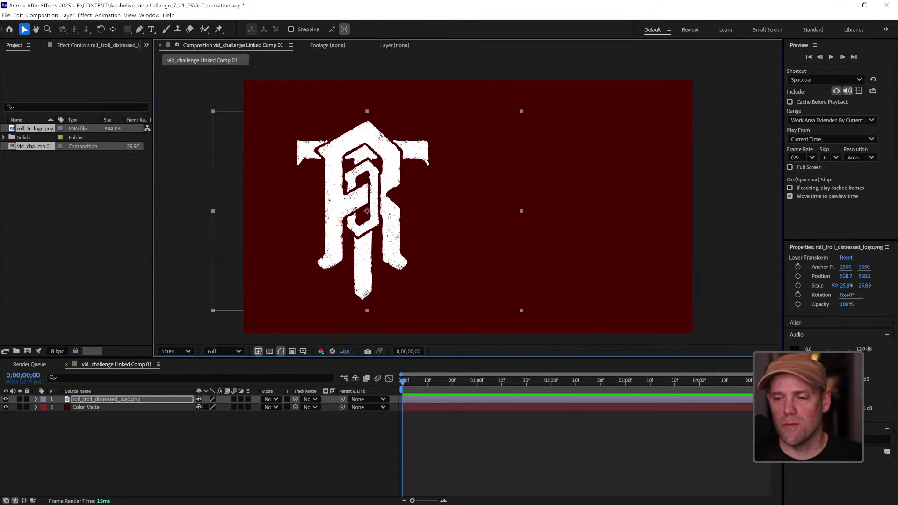
key("alt+Tab")
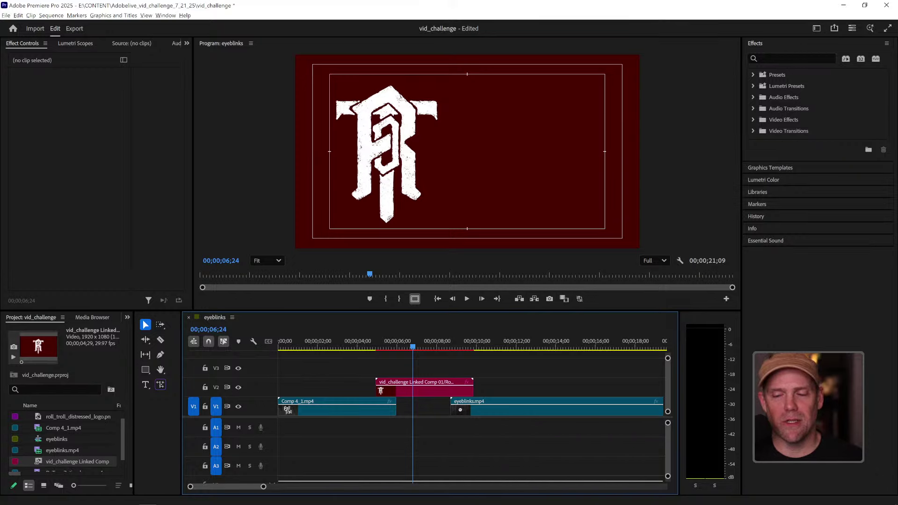
key("alt+Tab")
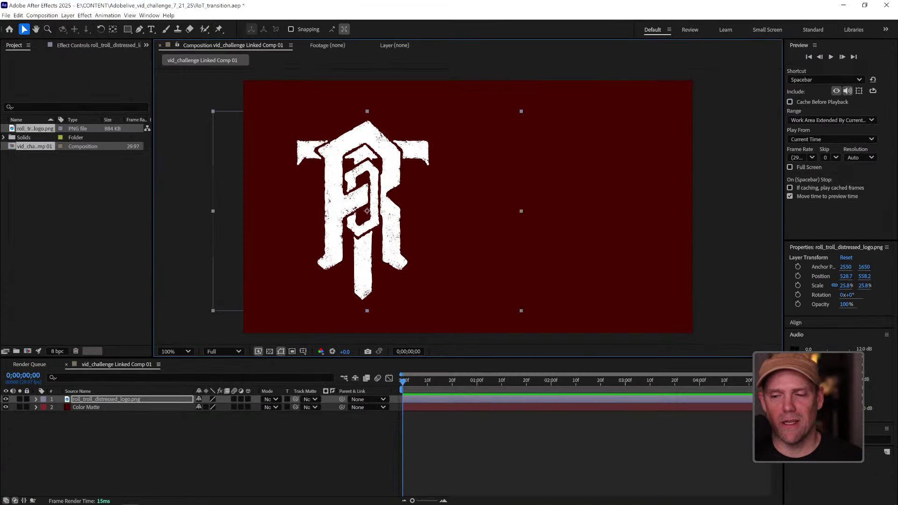
left_click(483, 446)
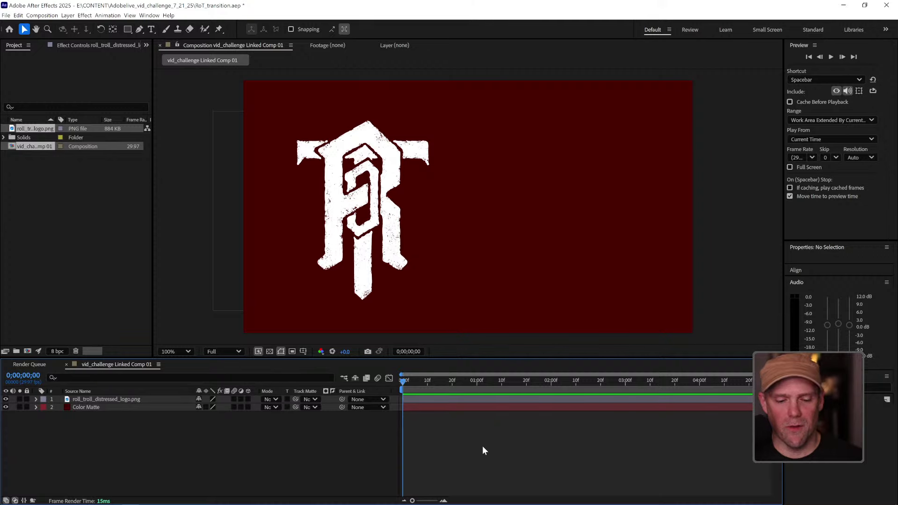
key("ctrl+z")
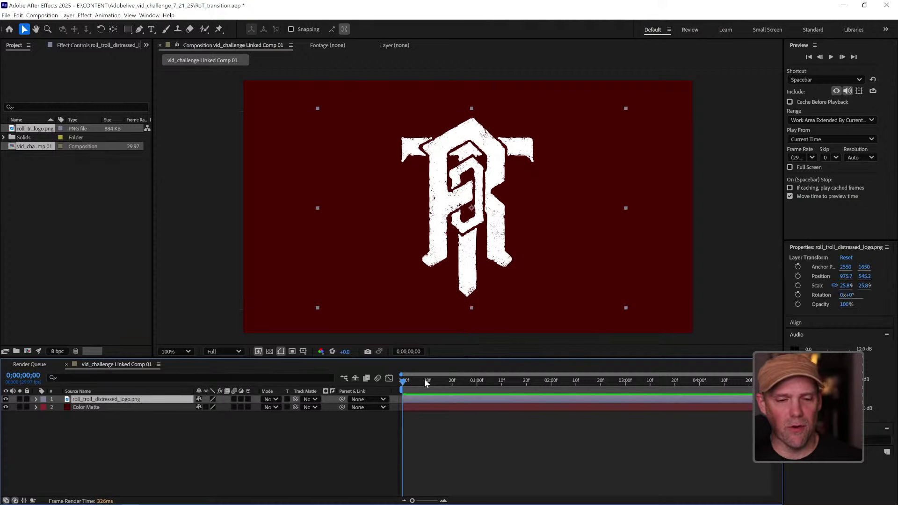
left_click_drag(424, 383, 397, 383)
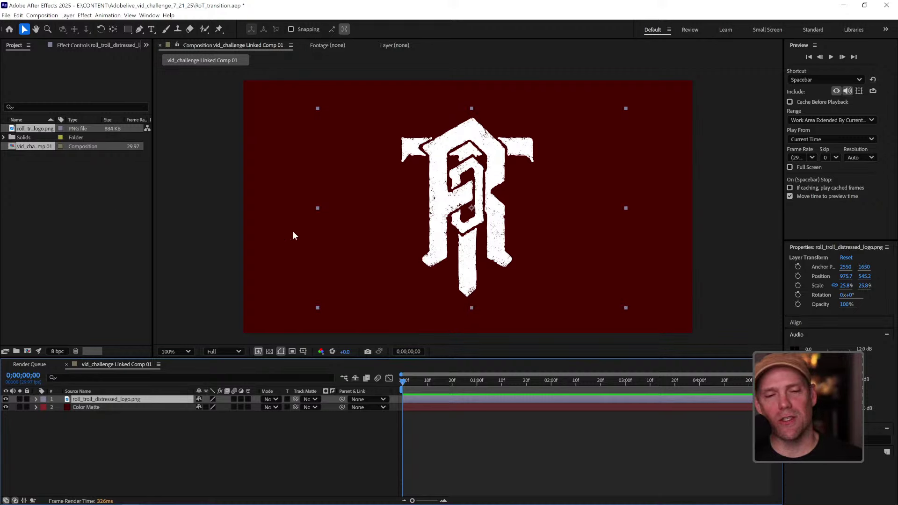
left_click(478, 451)
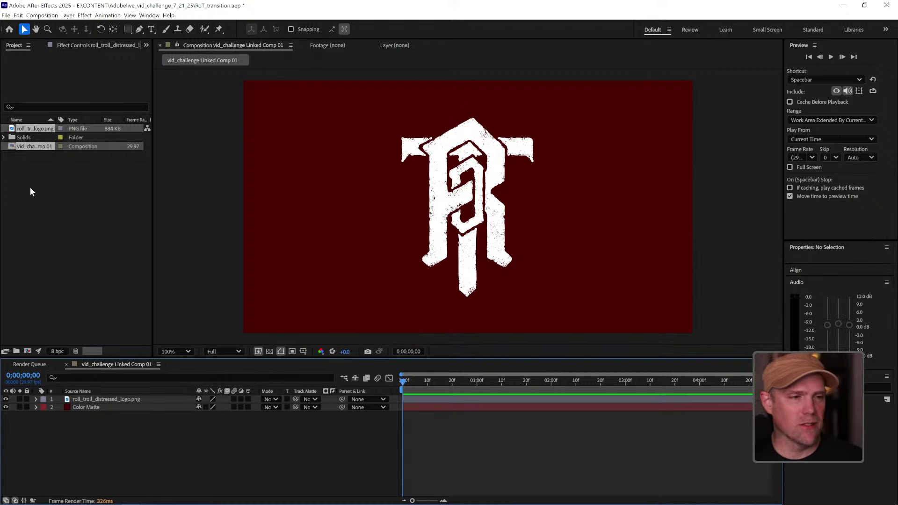
double_click(67, 221)
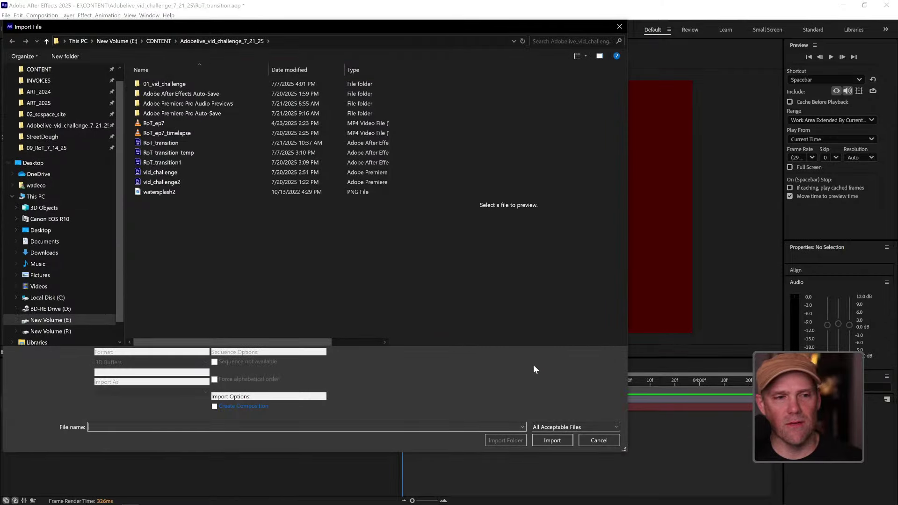
left_click(600, 441)
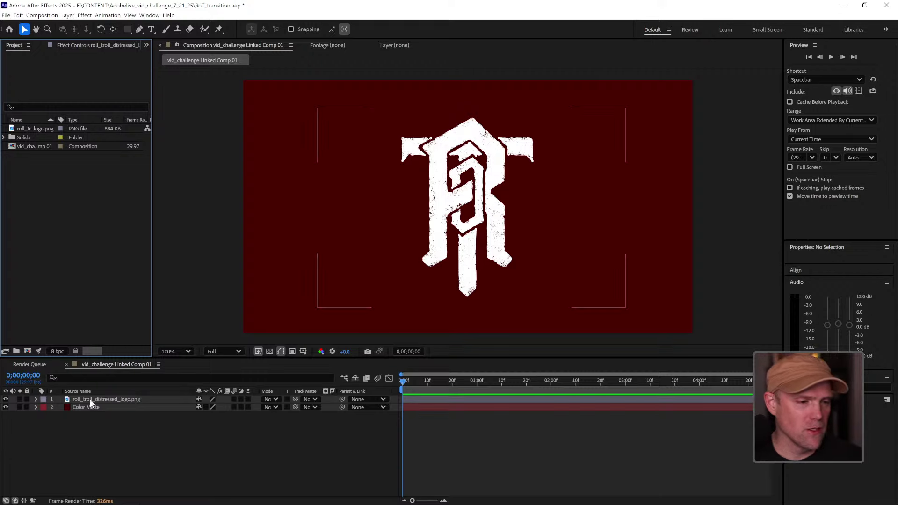
Step: Hide the Color Matte layer, switch to Premiere Pro to check the linked clip over the eyeblinks footage, and return to After Effects
left_click(6, 407)
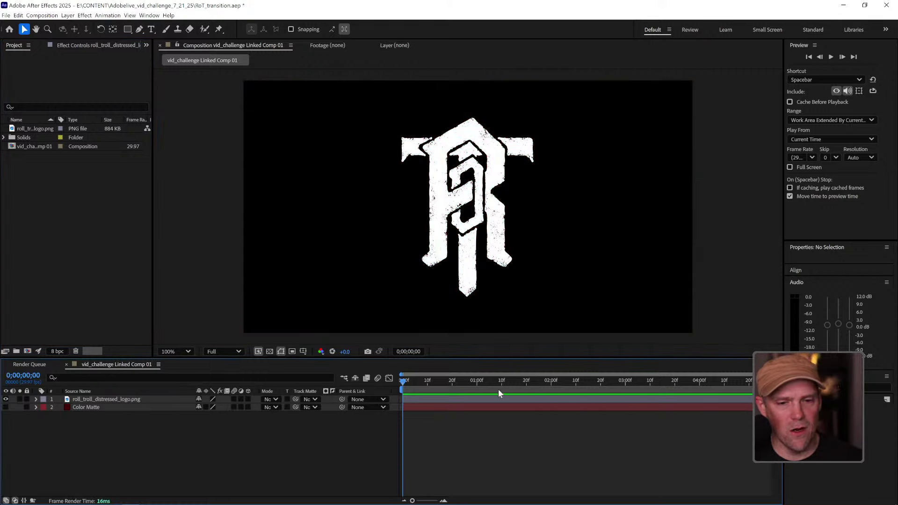
key("alt+Tab")
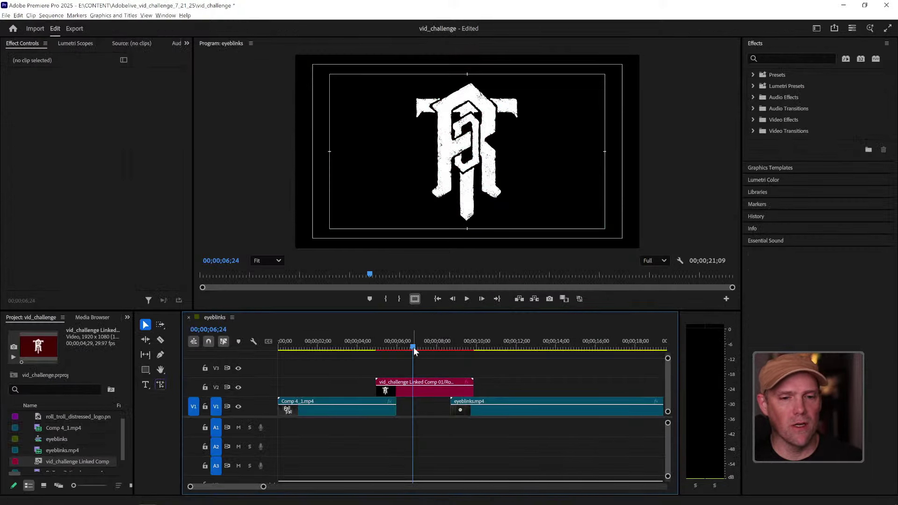
left_click_drag(413, 347, 457, 366)
key("alt+Tab")
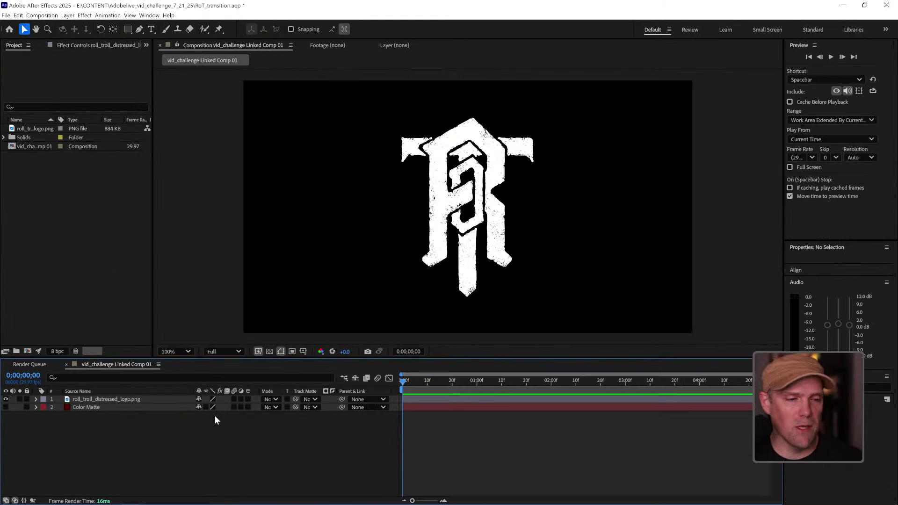
Step: Hide the logo layer and add a text layer reading "Let's Roll" across the upper half of the composition
left_click(6, 399)
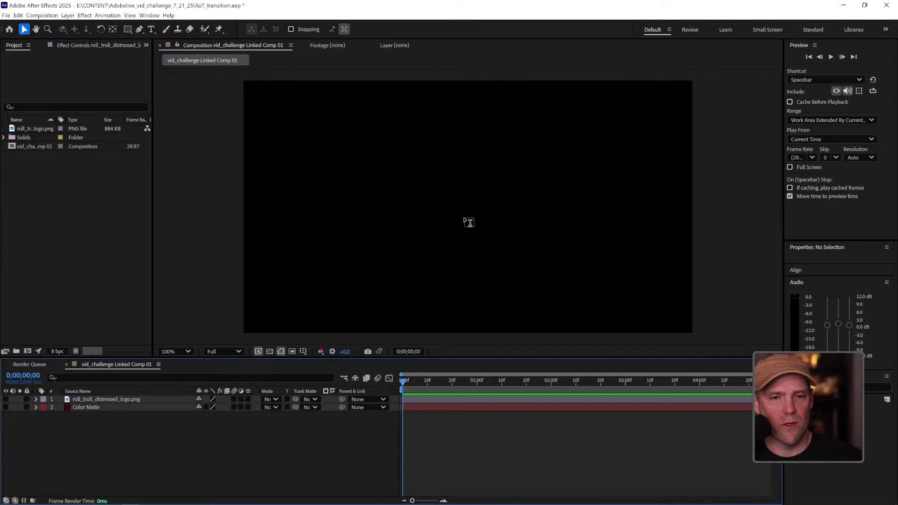
key("ctrl+t")
left_click(464, 201)
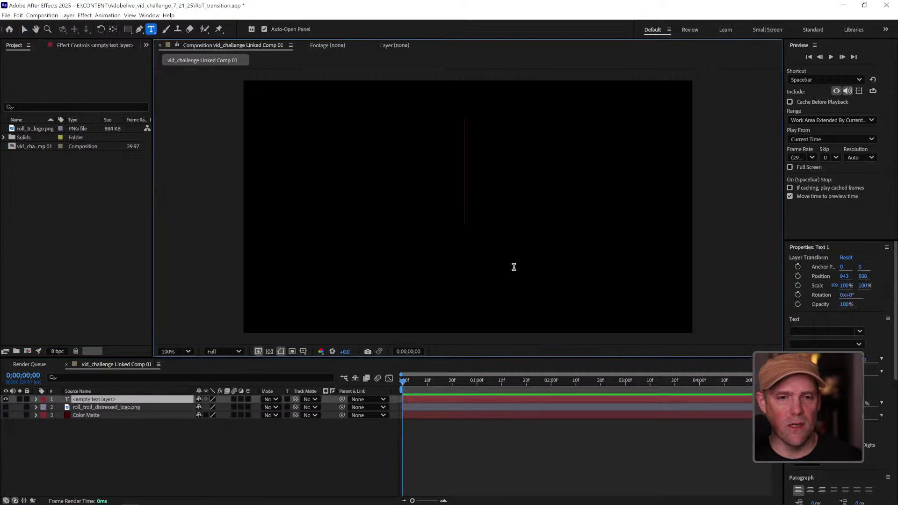
type("Let")
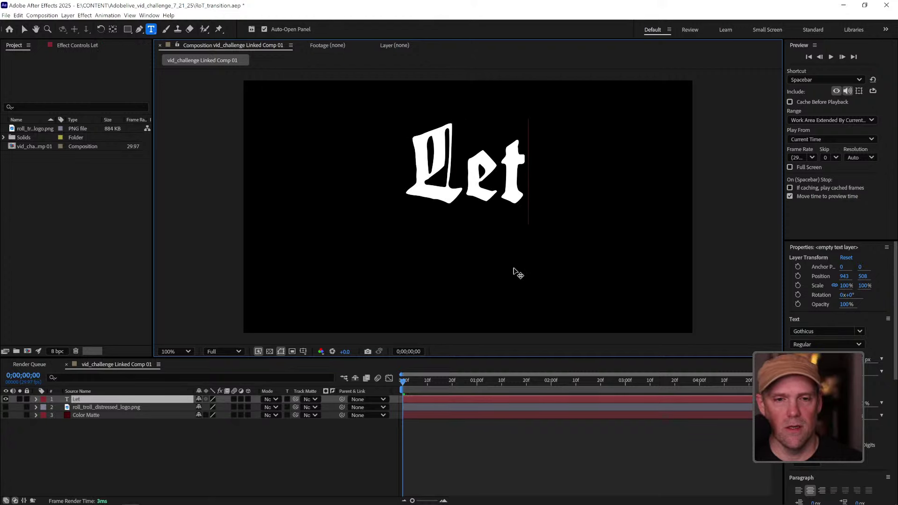
type("'s R")
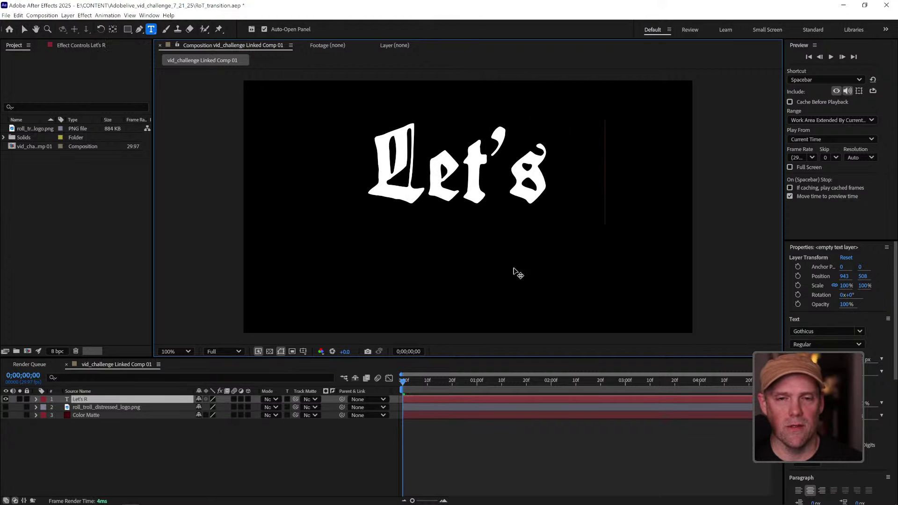
type("oll")
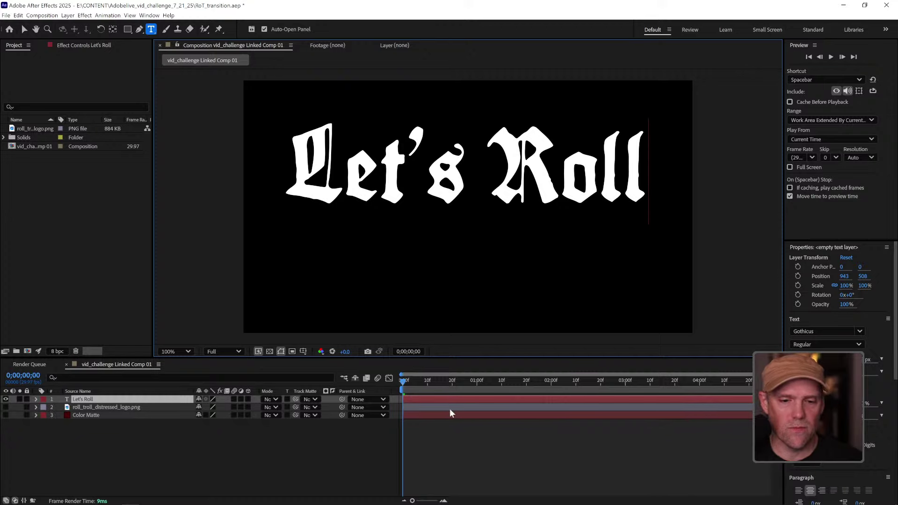
left_click(150, 451)
left_click(123, 396)
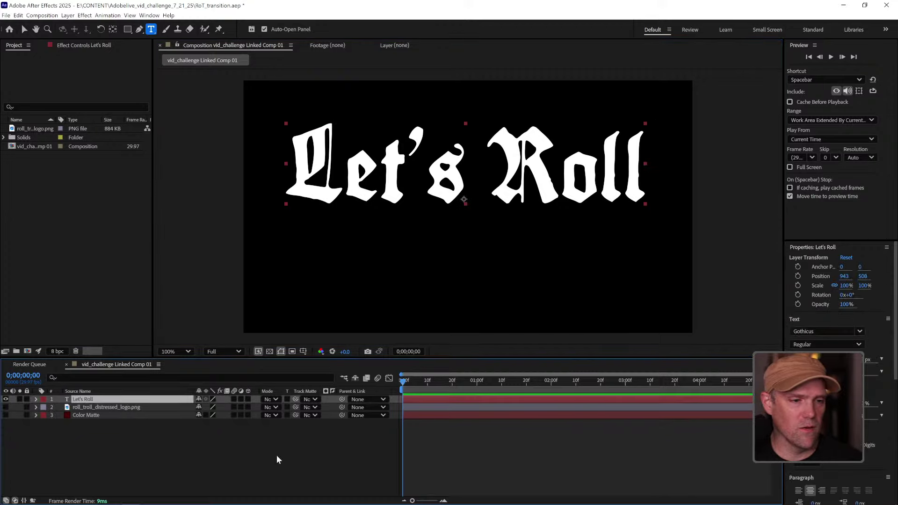
left_click(487, 462)
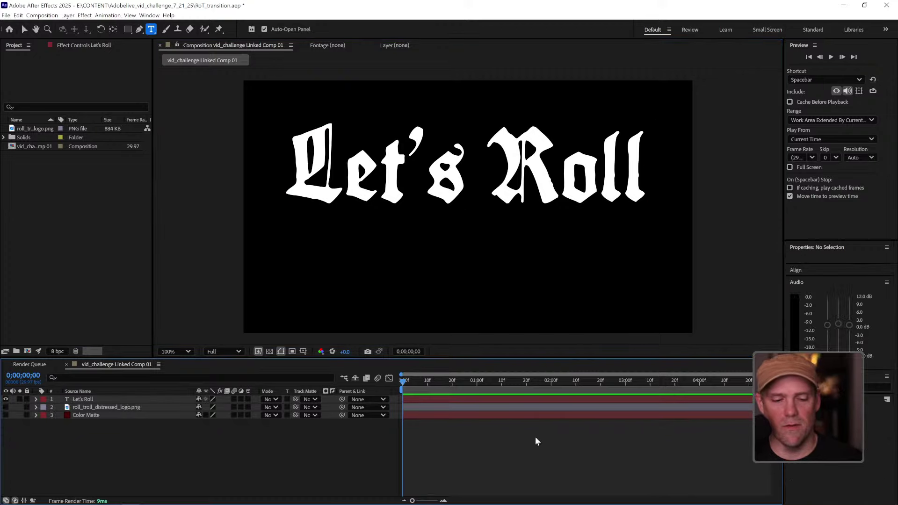
Step: Switch to Premiere Pro and check the linked text over the start of the eyeblinks.mp4 clip
key("alt+Tab")
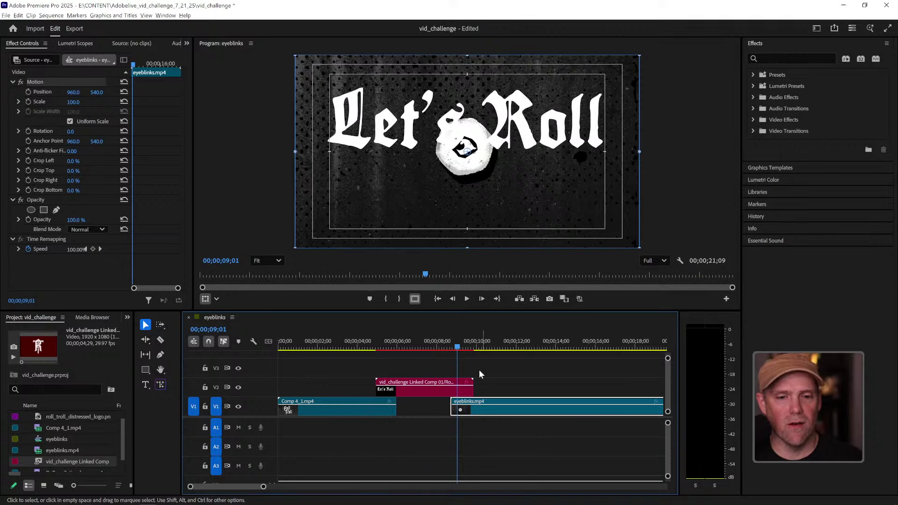
left_click(463, 350)
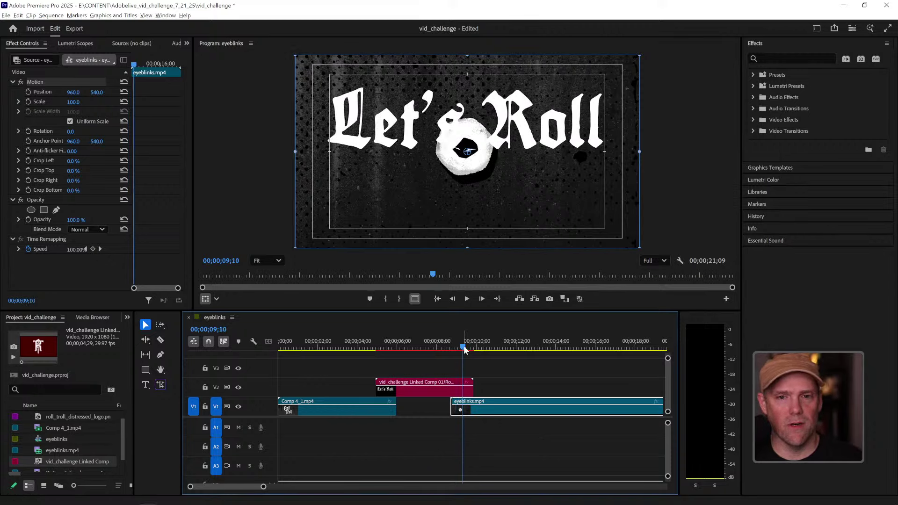
left_click(465, 350)
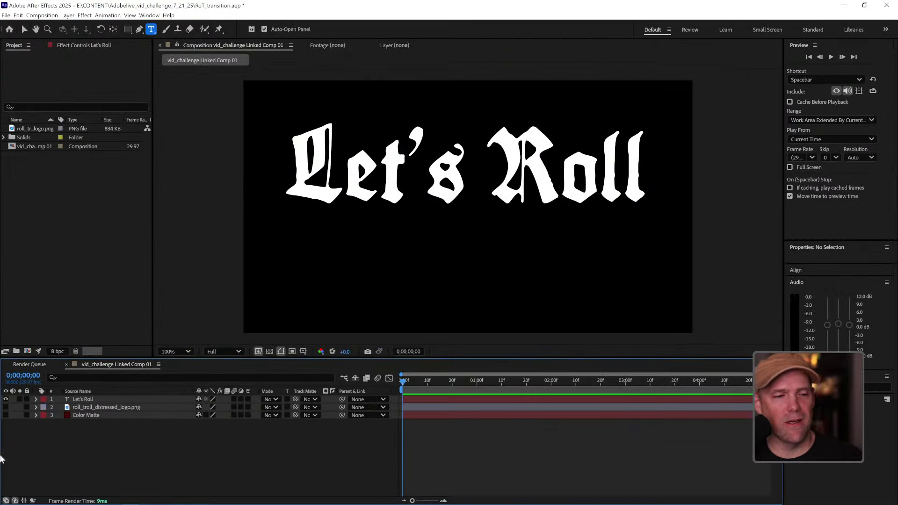
Step: In After Effects, delete the "Let's Roll" text layer and make the logo and Color Matte layers visible again
left_click(93, 400)
key("Delete")
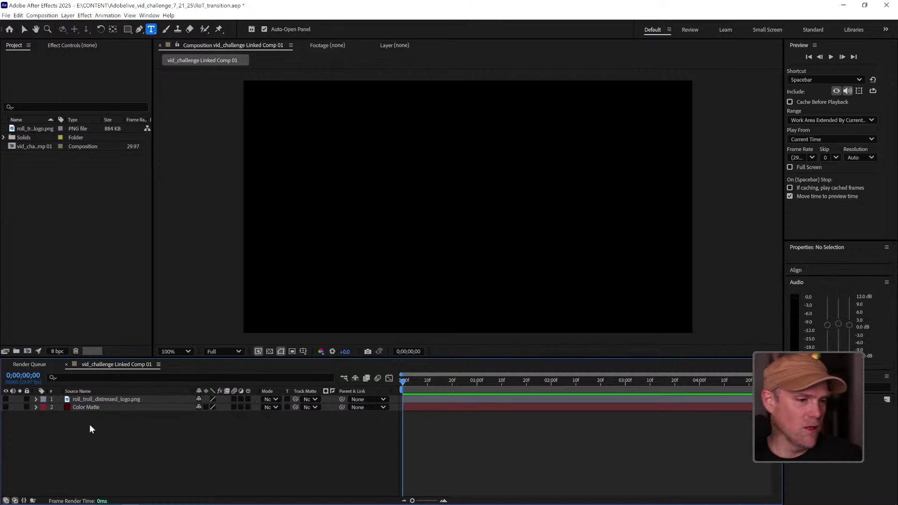
left_click(5, 399)
left_click(5, 407)
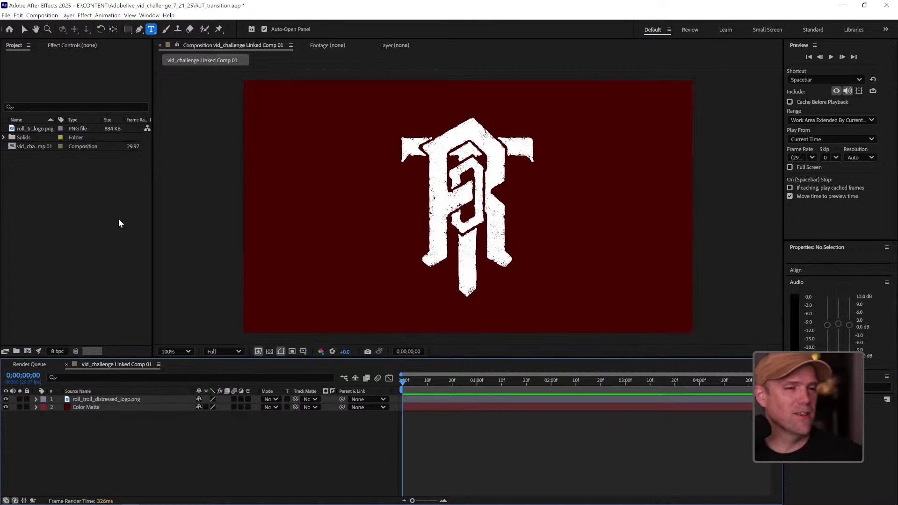
Step: Import watersplash2.png as footage and place it above the logo layer in the composition
left_click(62, 216)
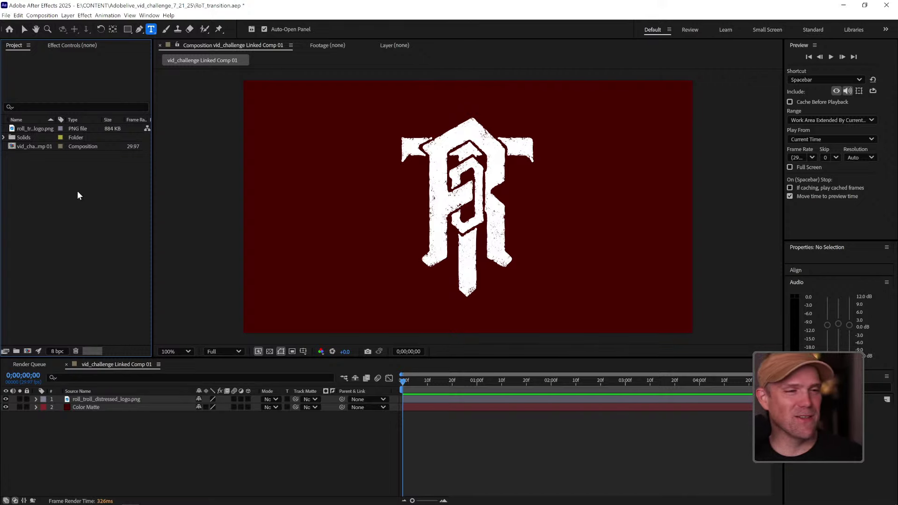
double_click(83, 245)
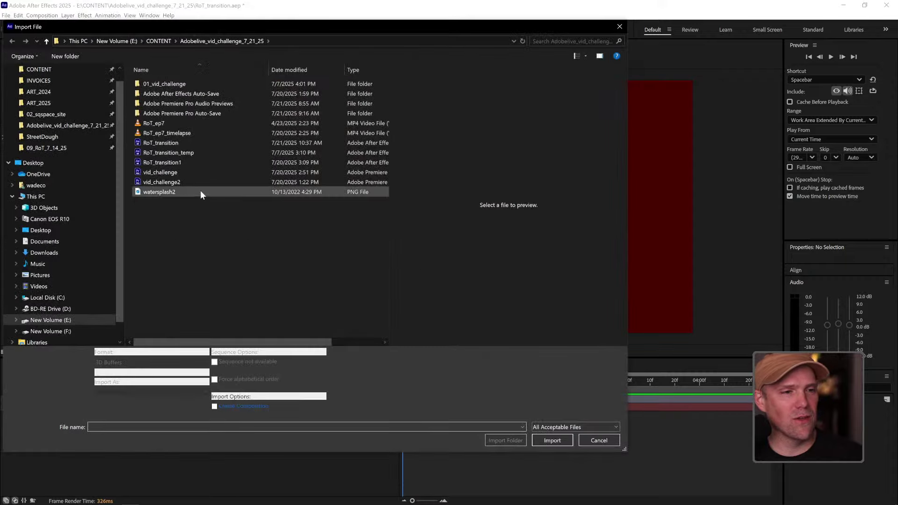
left_click(187, 191)
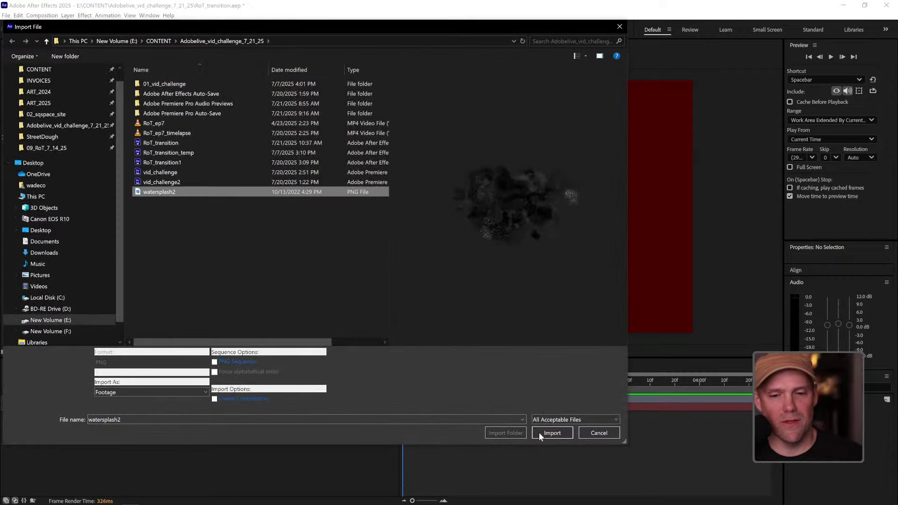
left_click(555, 440)
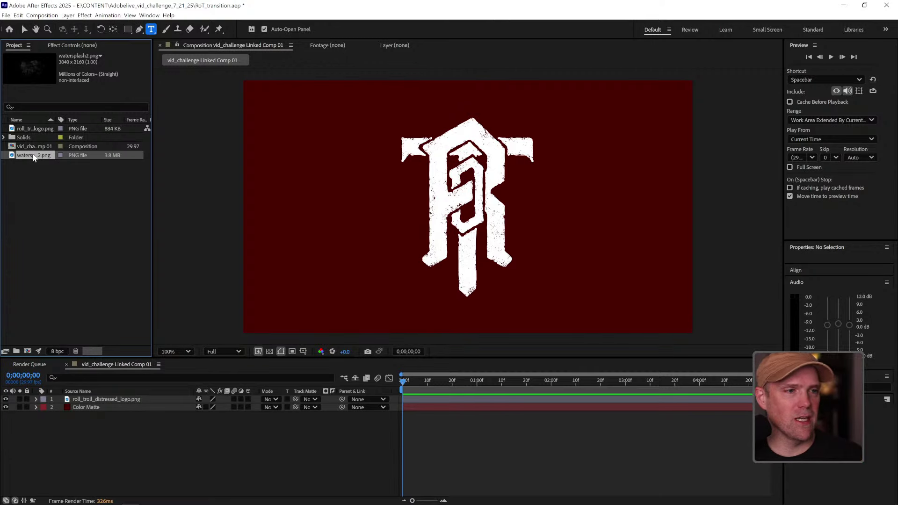
left_click_drag(45, 192, 96, 397)
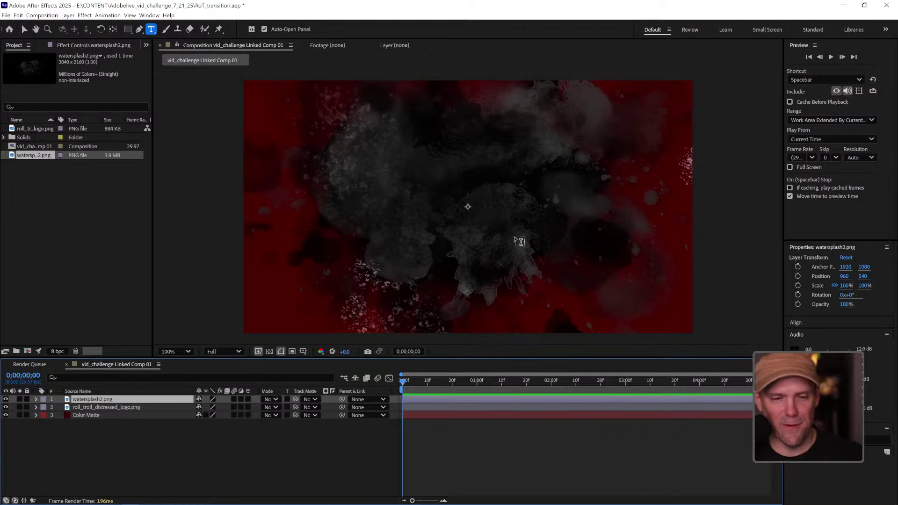
Step: Set watersplash2.png as the track matte for both the logo and Color Matte layers, and preview the first second of the composition
left_click(142, 407)
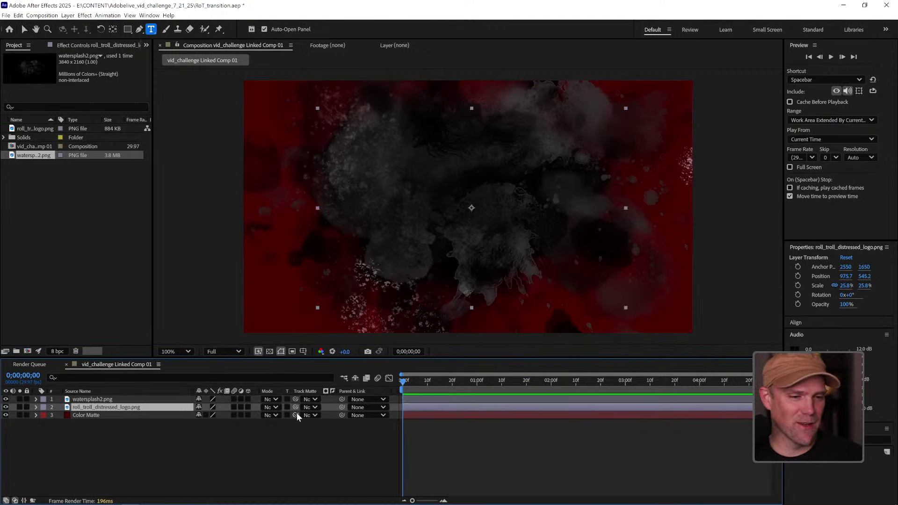
left_click(316, 407)
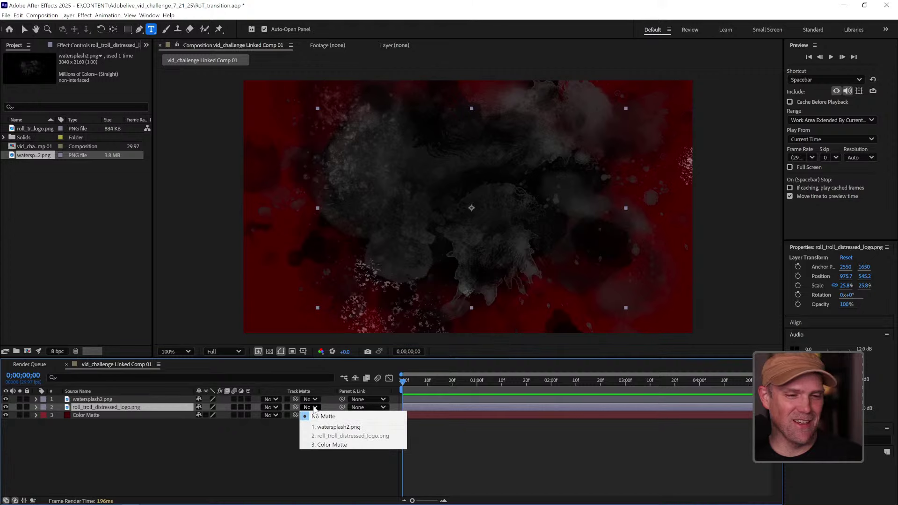
left_click(153, 409)
left_click(311, 407)
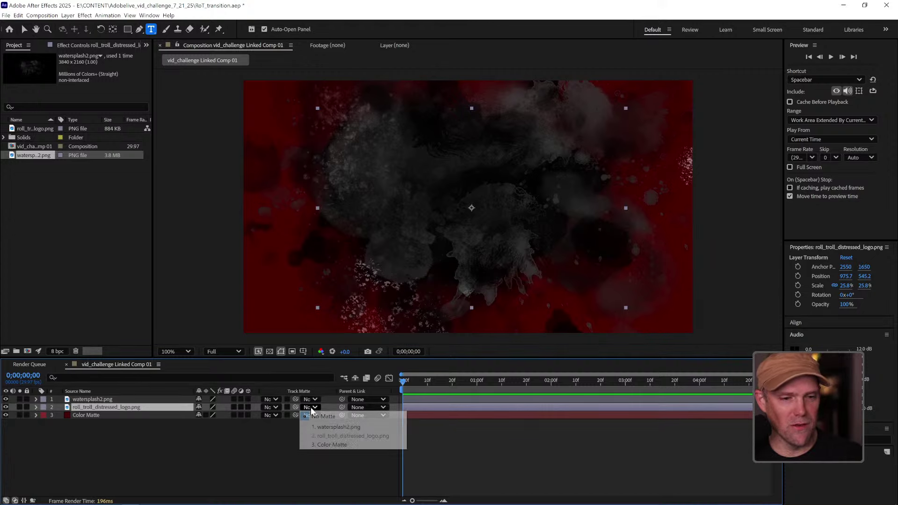
left_click(336, 427)
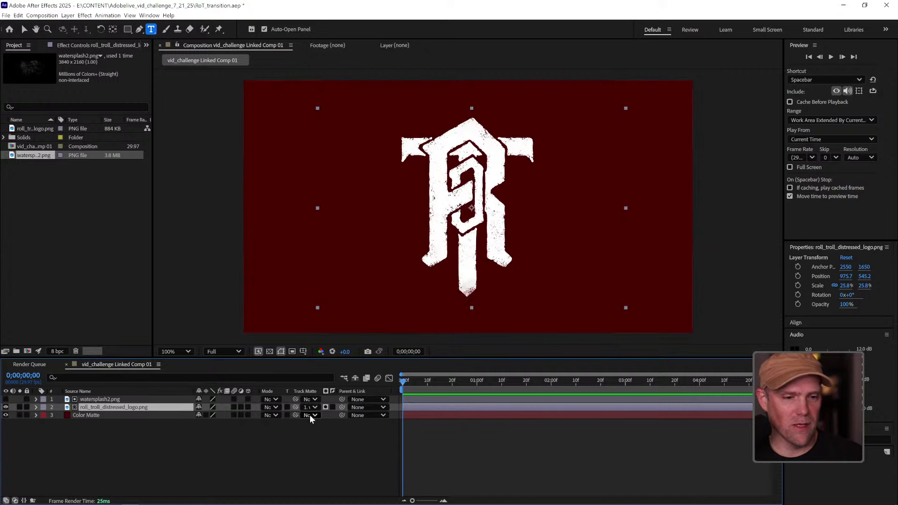
left_click(310, 415)
left_click(326, 435)
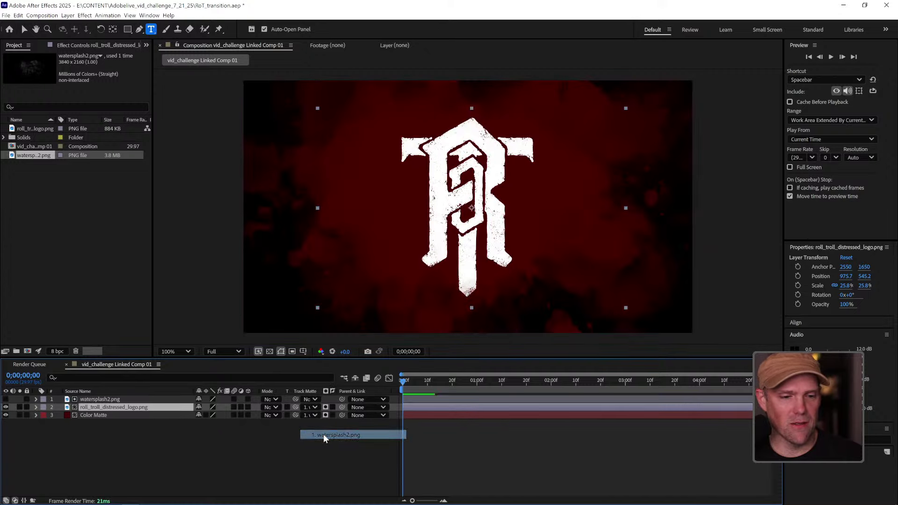
left_click_drag(410, 383, 475, 386)
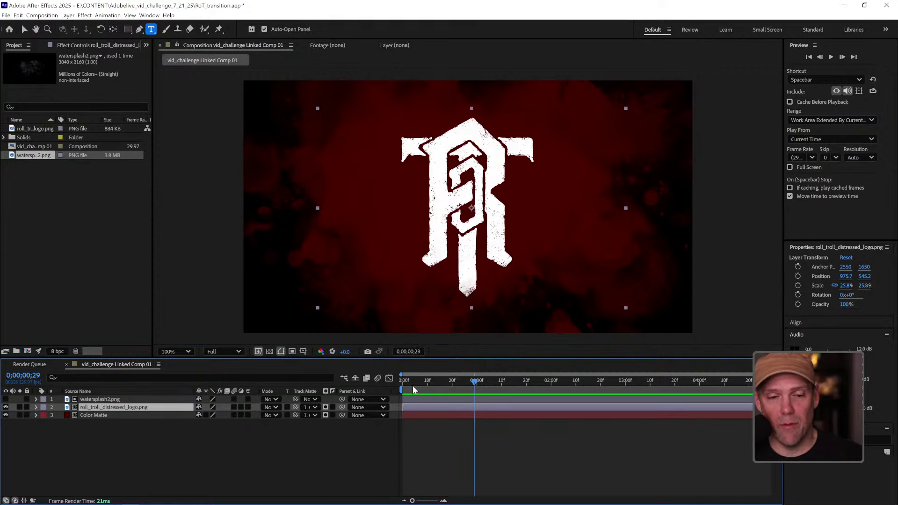
Step: Scrub the first frames of the composition, switch to Premiere Pro, and check where the linked comp begins over the Comp 4_1.mp4 clip
left_click_drag(413, 389, 431, 388)
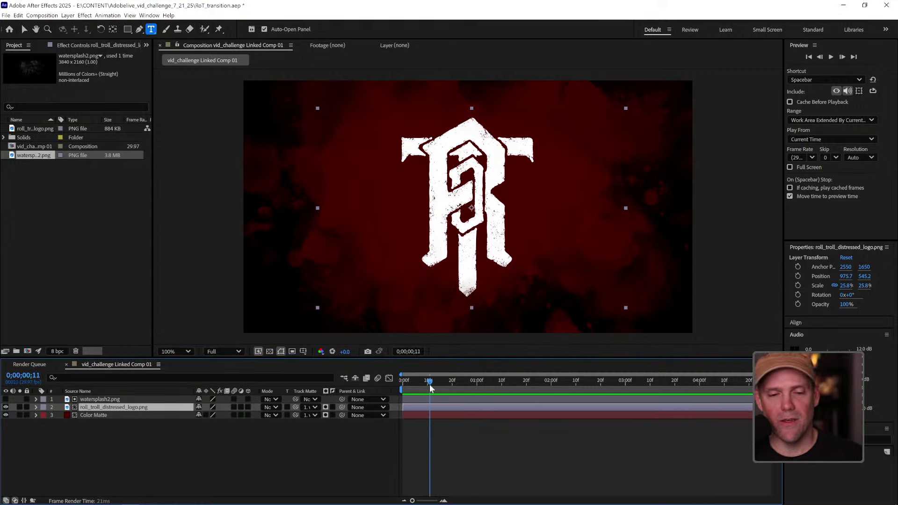
key("alt+Tab")
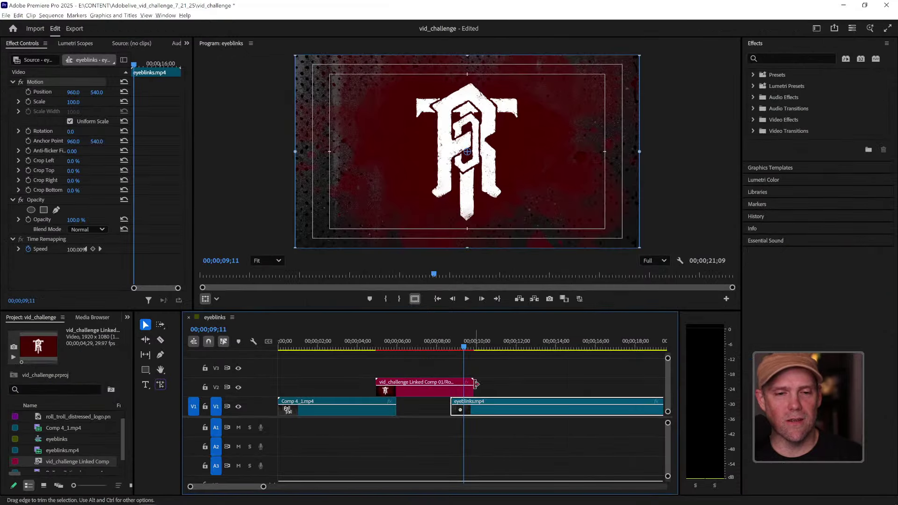
mouse_move(393, 341)
left_mouse_down()
mouse_move(391, 352)
mouse_move(366, 348)
mouse_move(457, 354)
mouse_move(386, 352)
left_mouse_up()
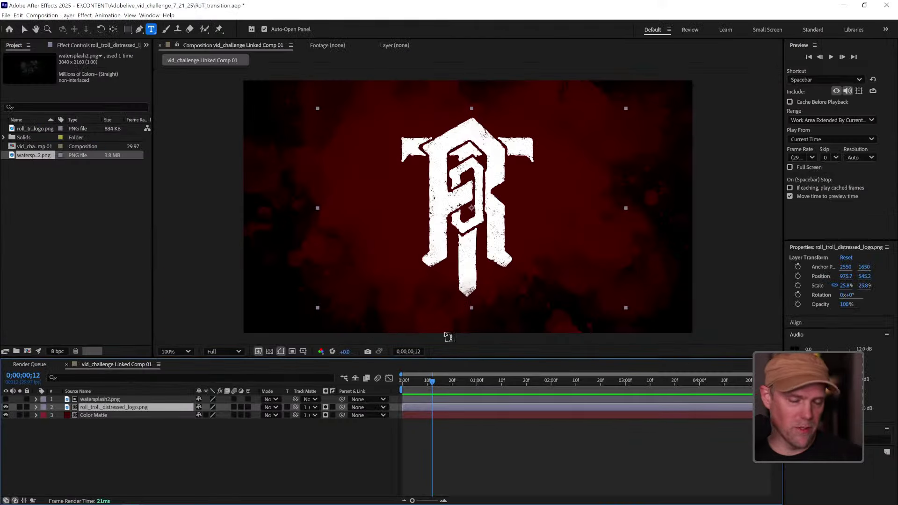
Step: In After Effects, add a starting Scale keyframe to the watersplash2.png layer at 0;00;00;10
left_click(428, 381)
left_click_drag(429, 385, 431, 401)
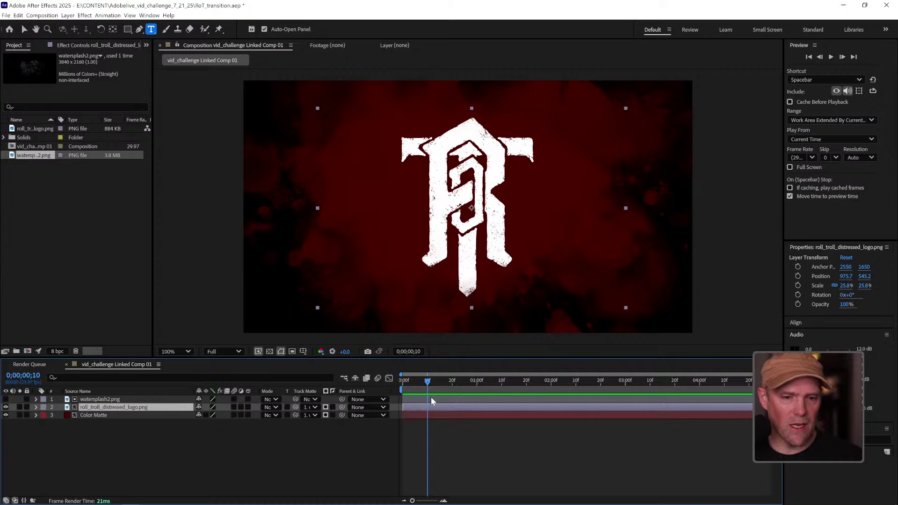
left_click(132, 399)
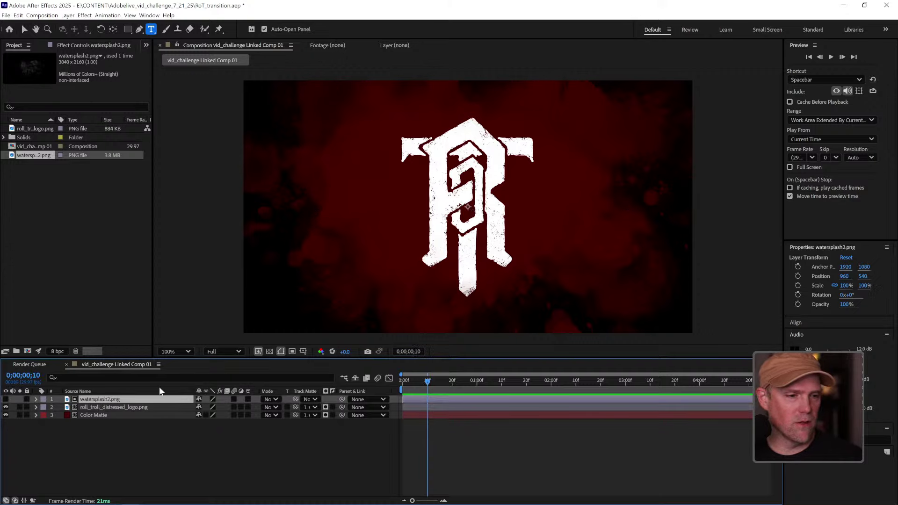
key("s")
left_click(60, 408)
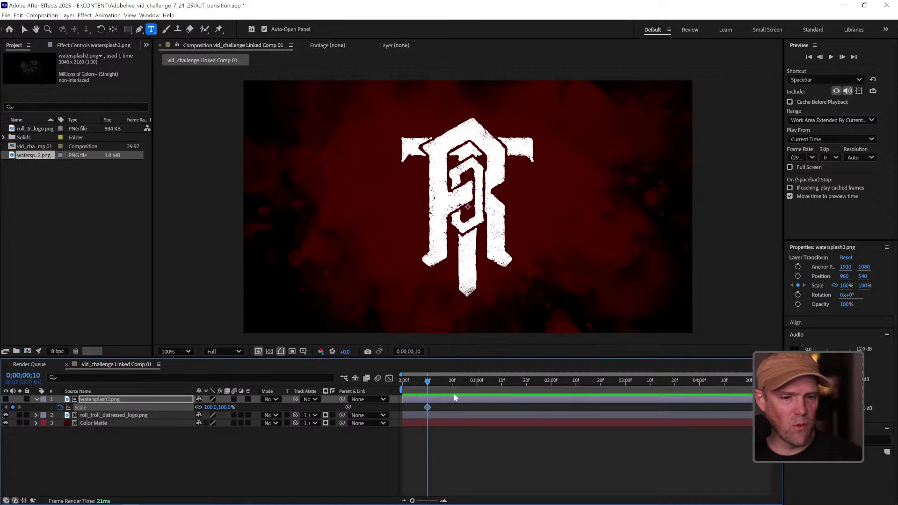
Step: Add a second Scale keyframe to watersplash2.png at 0;00;00;29 and enlarge the layer to 257% there
left_click_drag(433, 383, 475, 381)
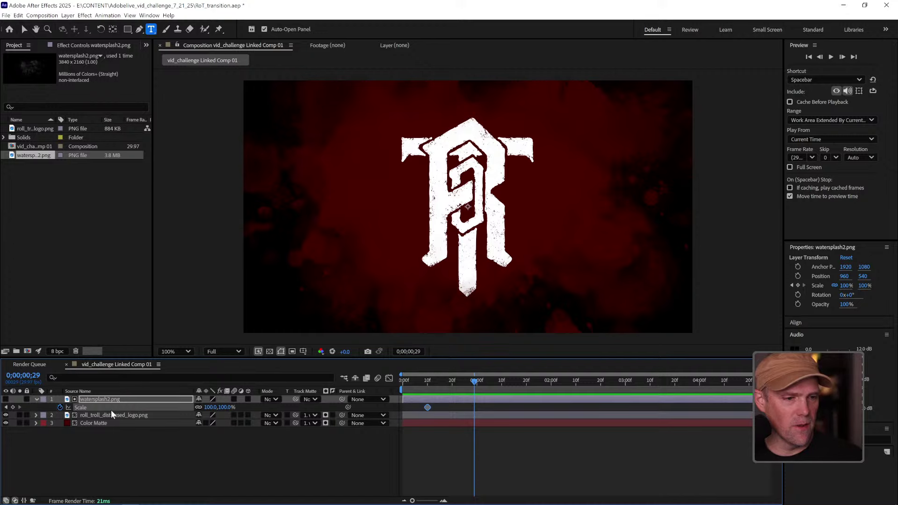
left_click(13, 407)
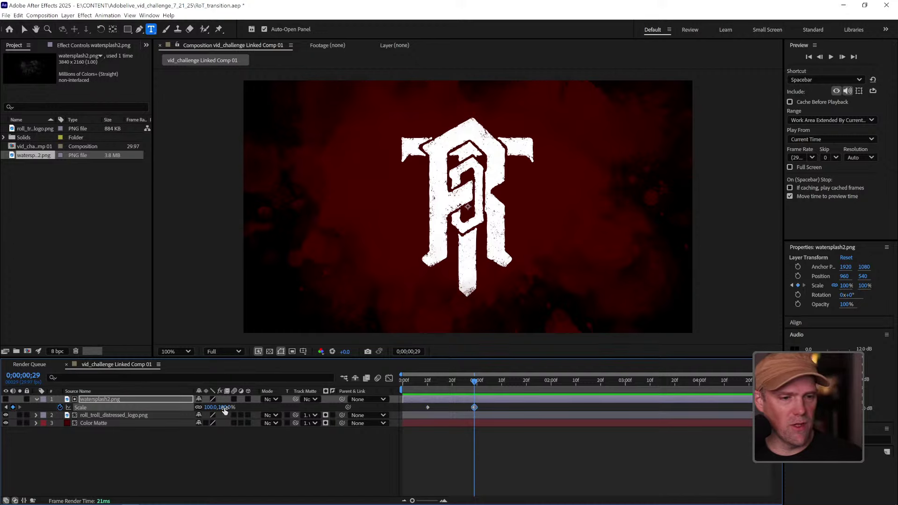
left_click_drag(225, 410, 293, 395)
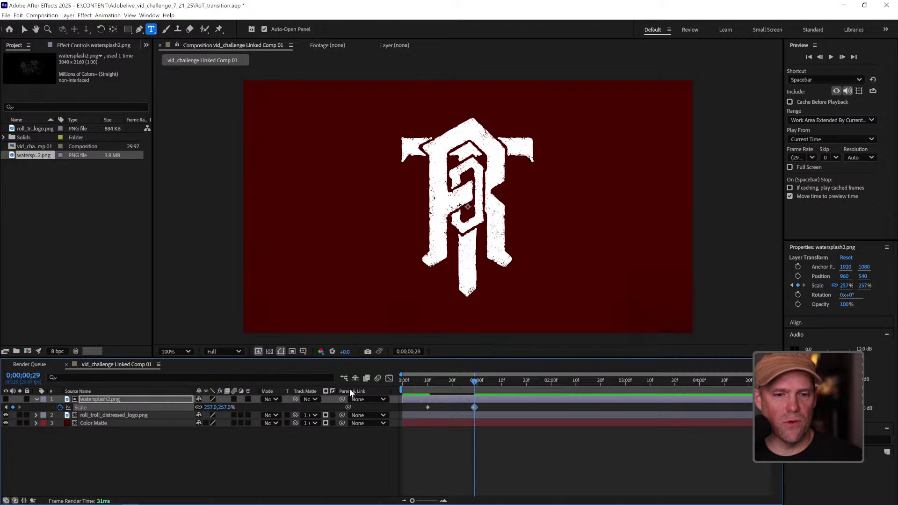
mouse_move(474, 383)
left_mouse_down()
mouse_move(423, 385)
mouse_move(475, 385)
left_mouse_up()
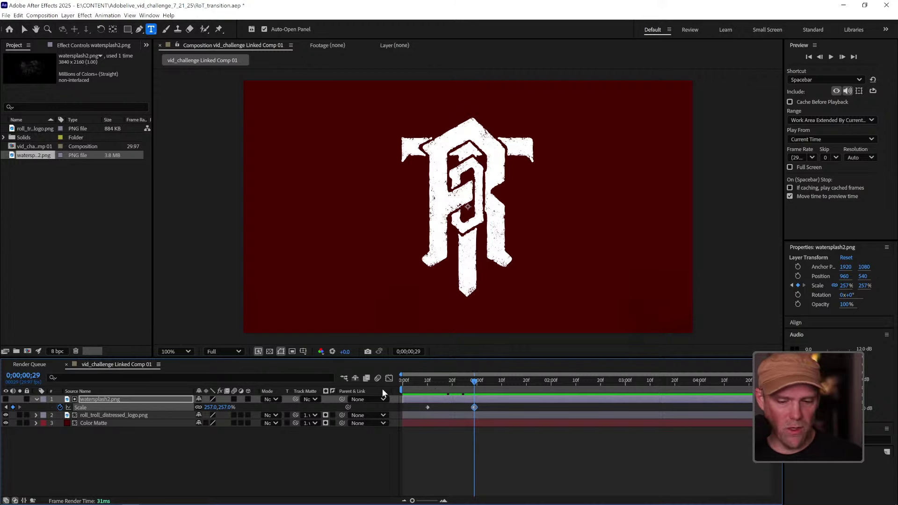
Step: Easy-ease the 257% Scale keyframe, stretch its incoming influence to 100% in the Graph Editor, and preview the splash growth
key("F9")
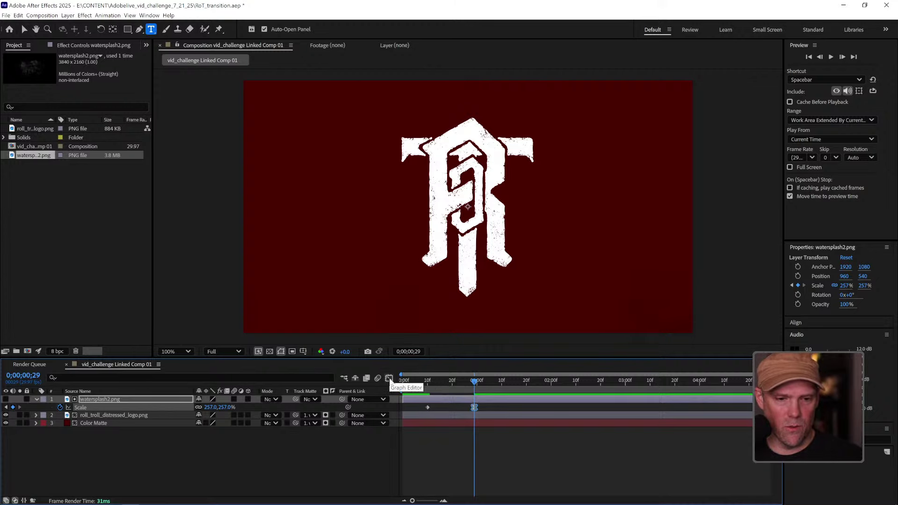
left_click(389, 379)
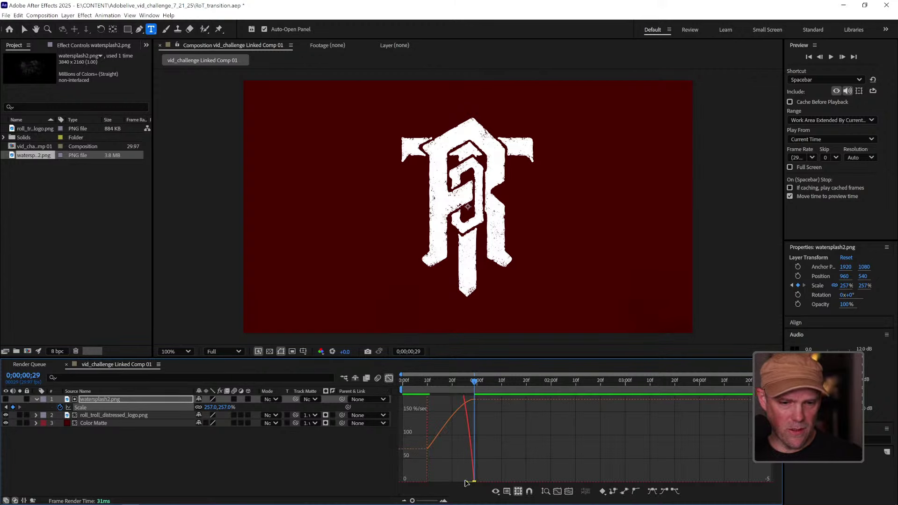
left_click_drag(465, 480, 441, 480)
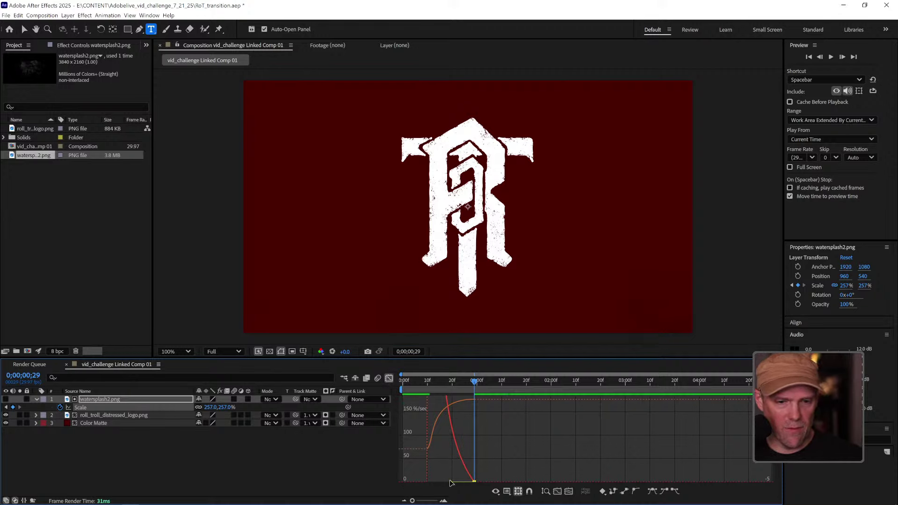
mouse_move(450, 482)
left_mouse_down()
mouse_move(449, 469)
mouse_move(445, 480)
left_mouse_up()
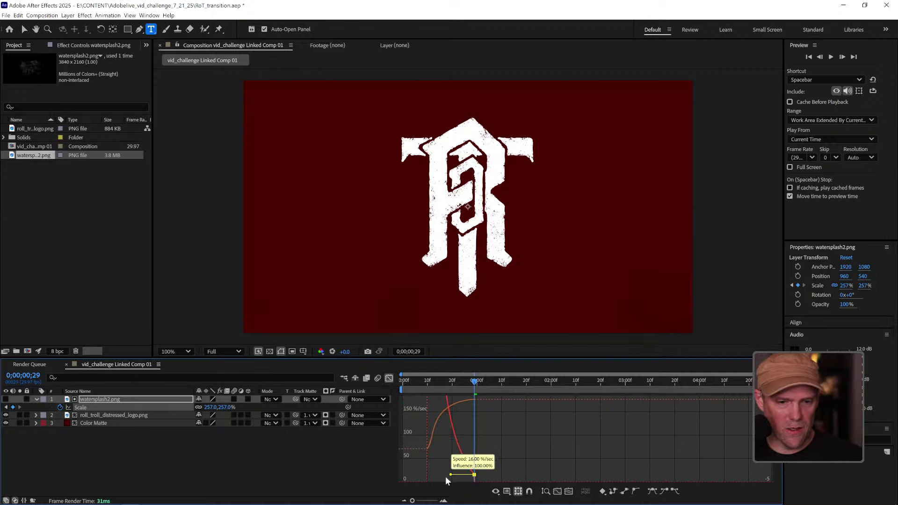
left_click(389, 378)
left_click_drag(439, 384, 425, 383)
key("space")
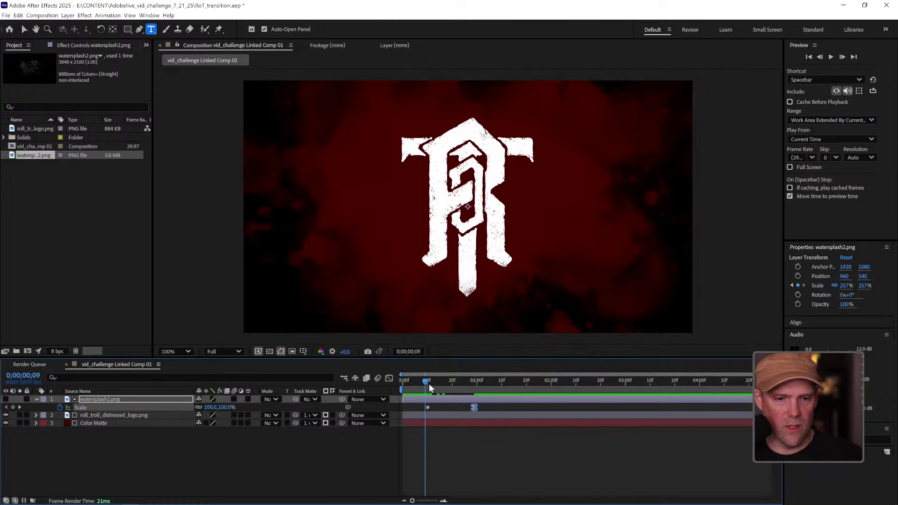
key("space")
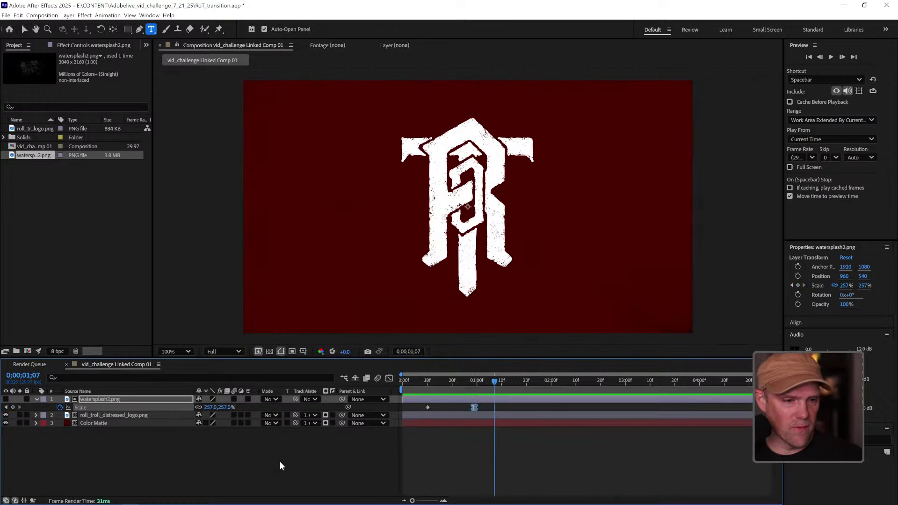
Step: Duplicate the animated watersplash2.png layer, reveal the copy's keyframes, and make the upper copy the logo layer's track matte
left_click(124, 431)
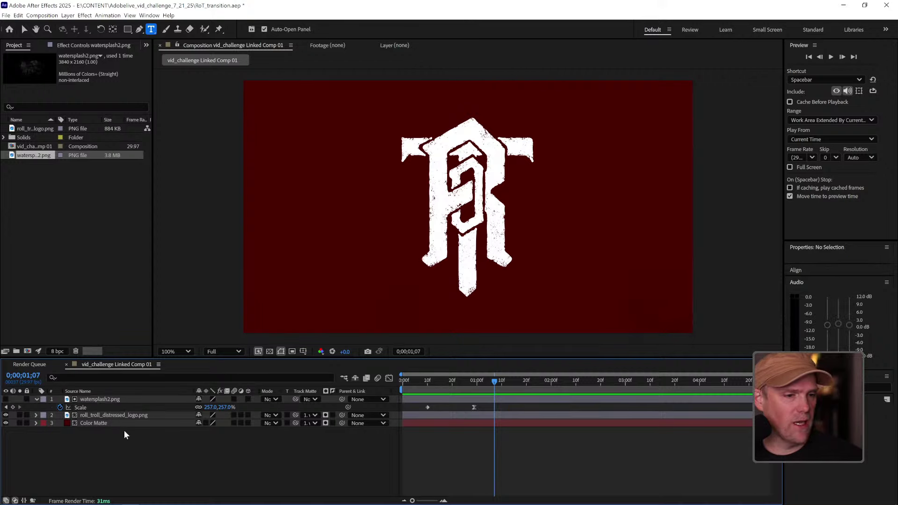
left_click(140, 400)
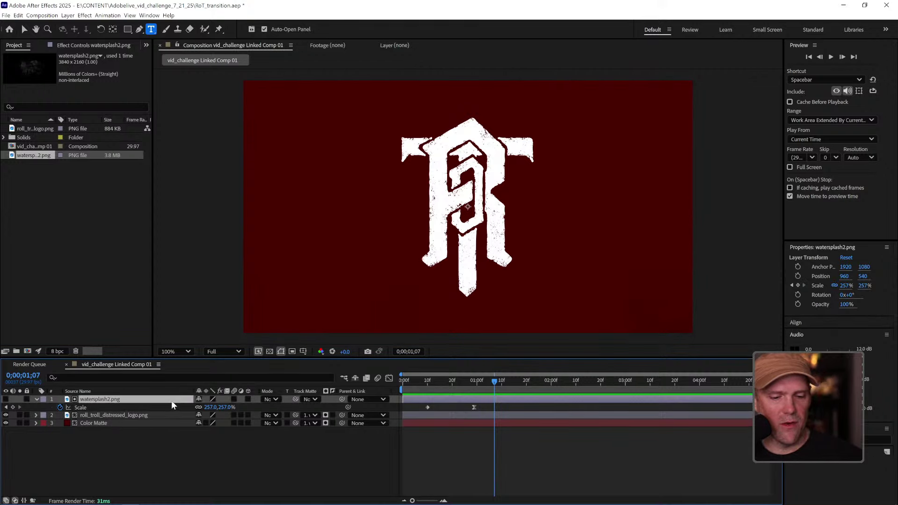
key("ctrl+d")
key("Return")
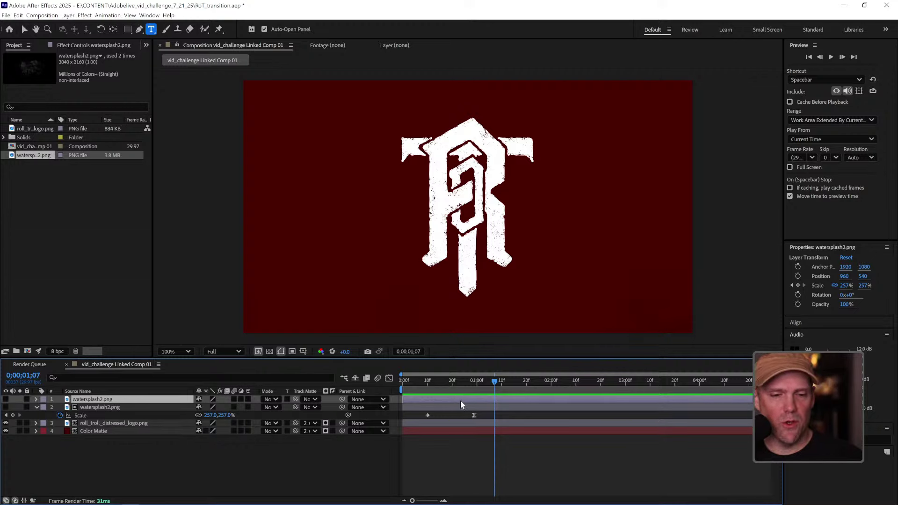
key("u")
left_click_drag(431, 381, 455, 381)
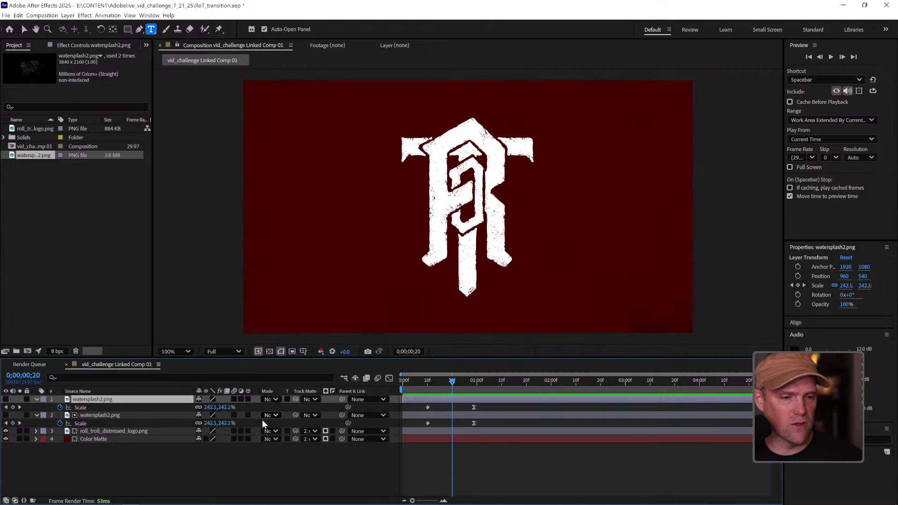
left_click(314, 431)
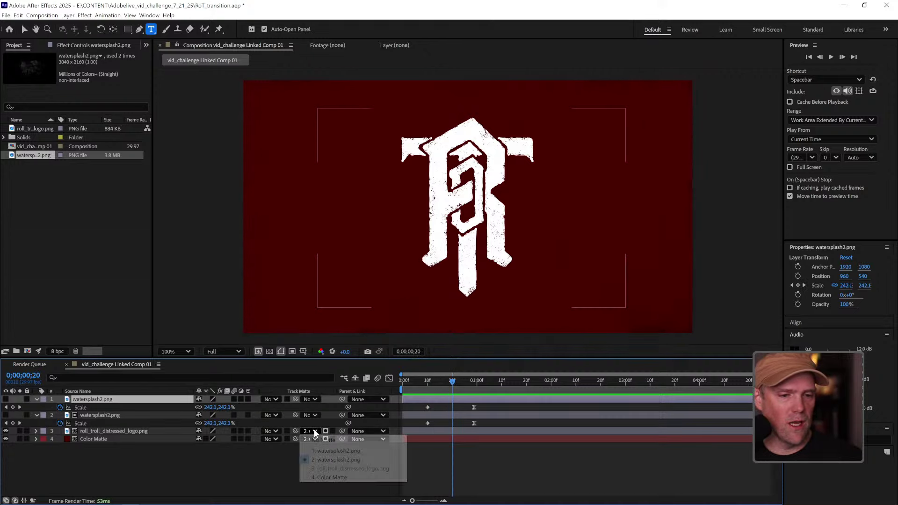
left_click(326, 451)
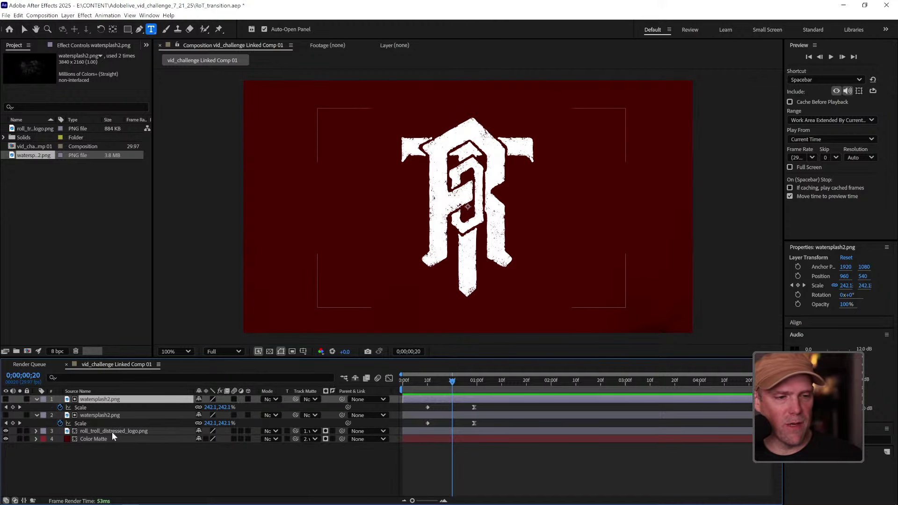
Step: Shift both Scale keyframes of the upper watersplash2.png copy about three frames later, so the first sits at 0;00;00;13
left_click_drag(486, 405, 434, 384)
key("ctrl+z")
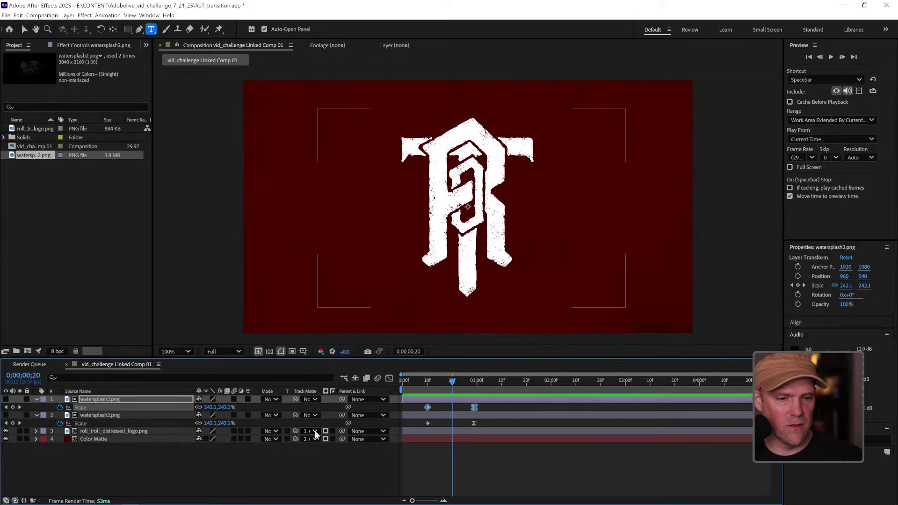
left_click(148, 431)
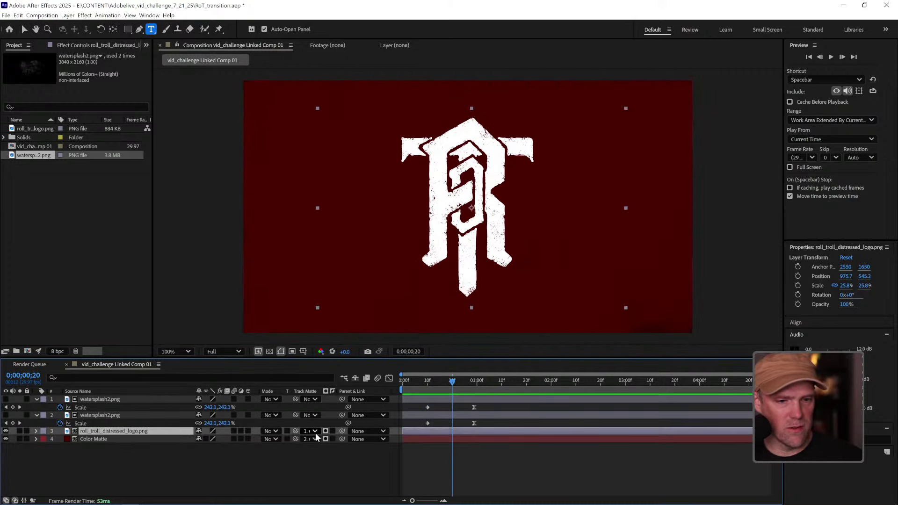
mouse_move(474, 405)
left_mouse_down()
mouse_move(427, 412)
mouse_move(482, 407)
left_mouse_up()
Step: Check the logo layer's track matte choice and keep it on the upper watersplash2.png copy
left_click(308, 431)
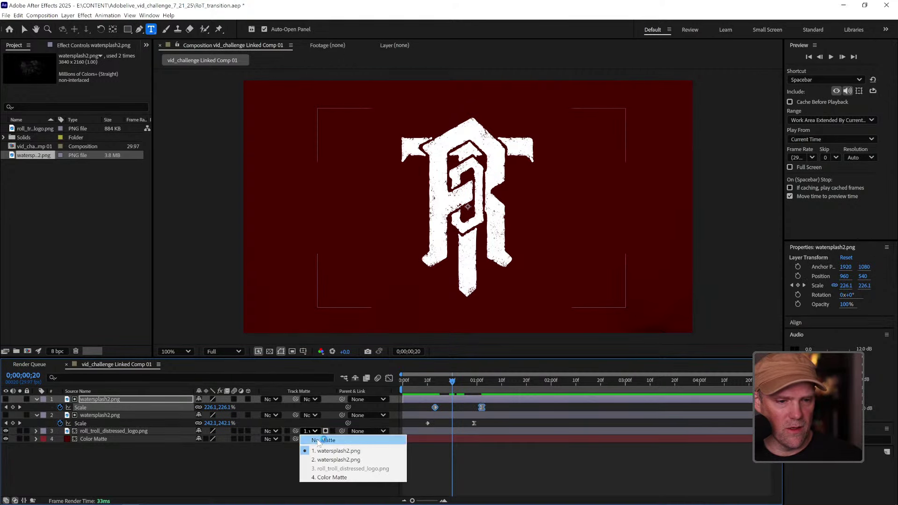
left_click(247, 465)
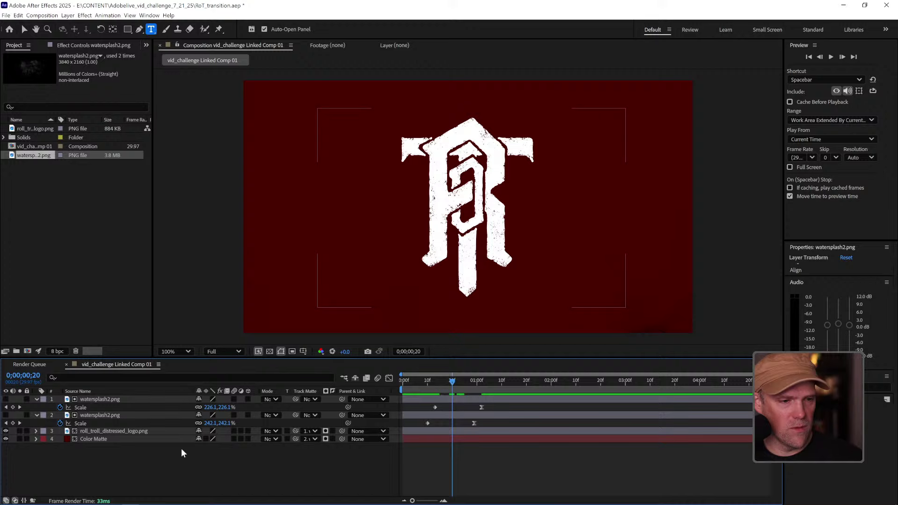
left_click(162, 431)
left_click(310, 431)
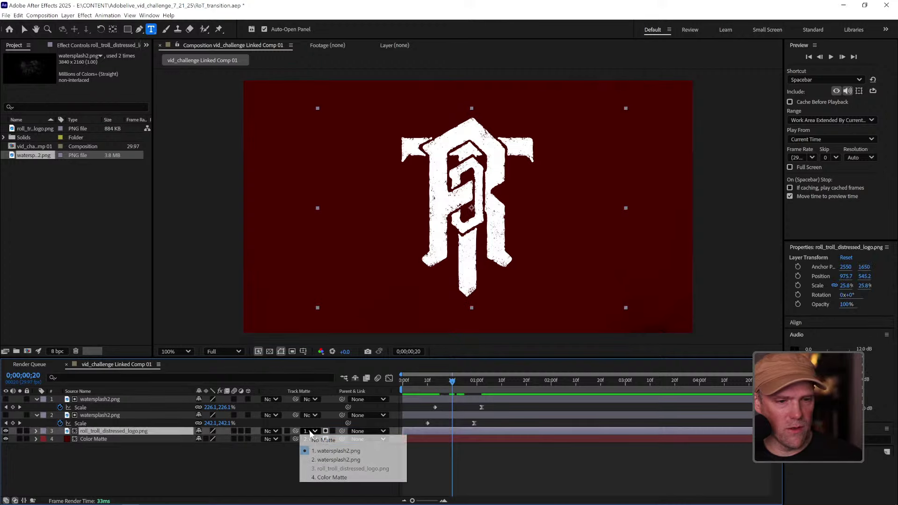
left_click(327, 452)
Step: Set the lower watersplash2.png layer's first Scale keyframe to 0% at 0;00;00;10
mouse_move(452, 382)
left_mouse_down()
mouse_move(420, 387)
mouse_move(435, 386)
left_mouse_up()
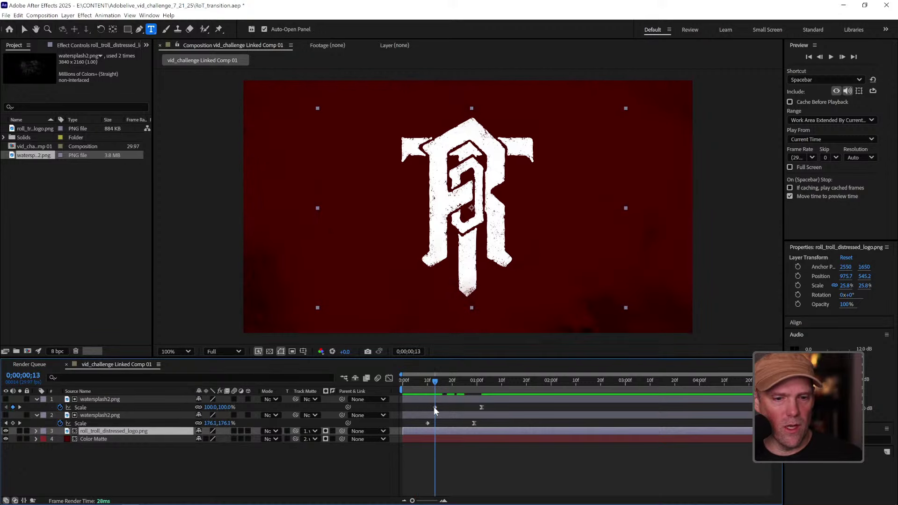
left_click(435, 407)
left_click(427, 386)
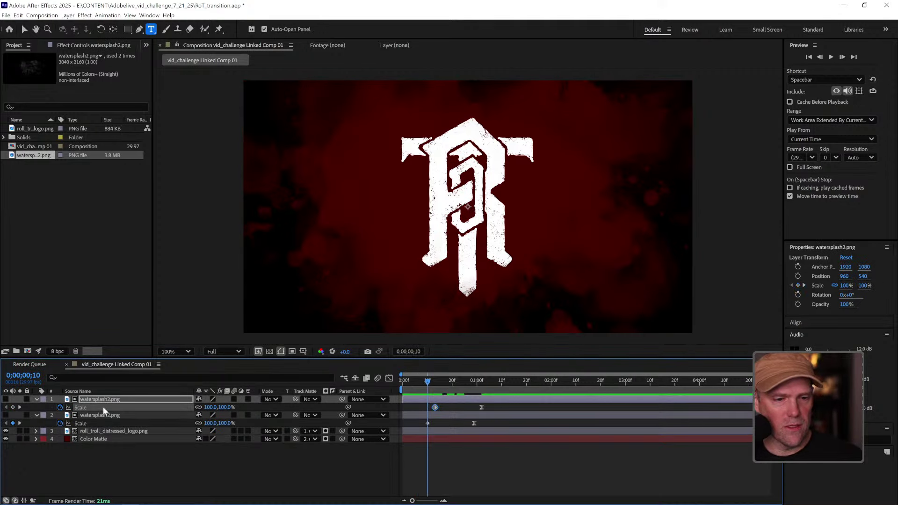
left_click(211, 424)
type("0")
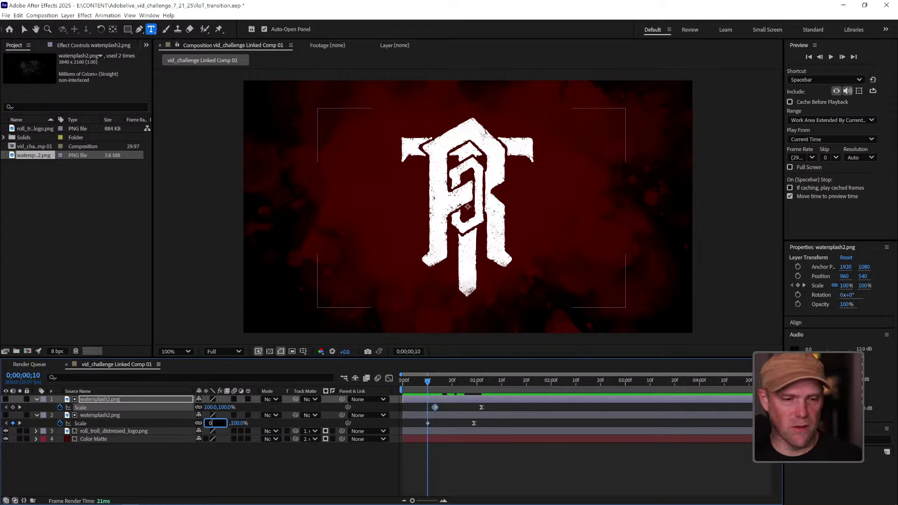
key("Return")
Step: Set the upper watersplash2.png copy's first Scale keyframe to 0% at 0;00;00;13
left_click(212, 407)
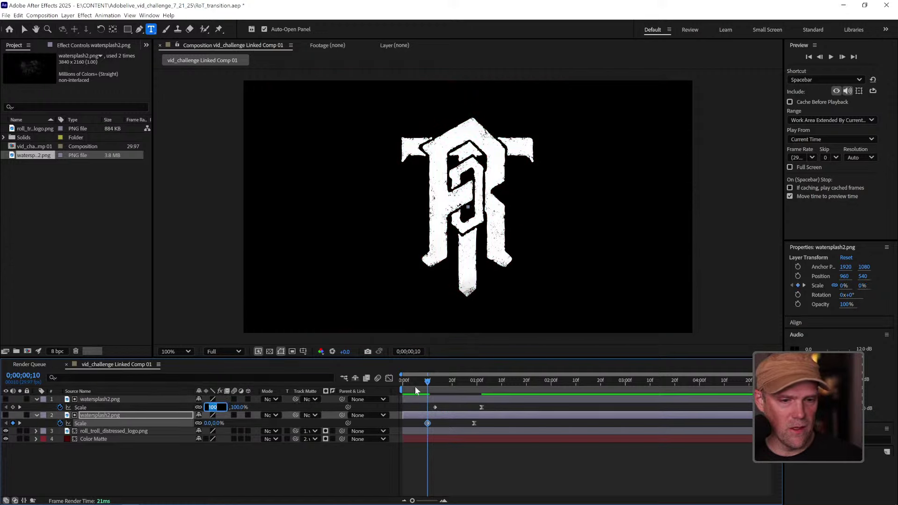
left_click(435, 382)
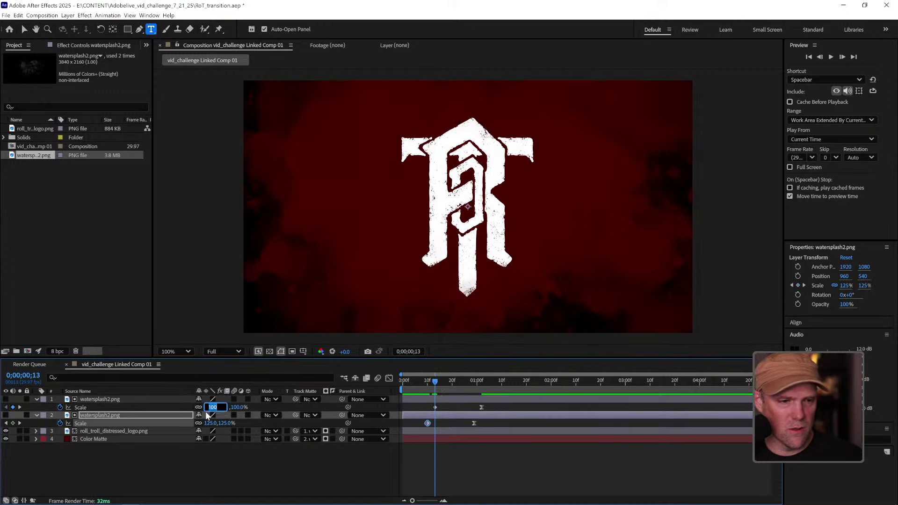
type("0")
key("Return")
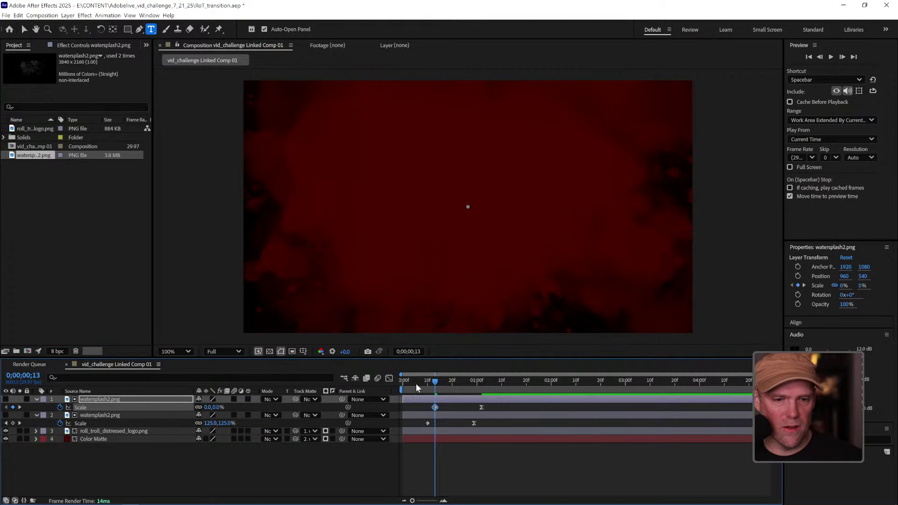
Step: Scrub through the reveal and move the upper watersplash2.png copy's last Scale keyframe to about 0;00;01;08
left_click_drag(416, 384, 439, 382)
left_click(491, 409)
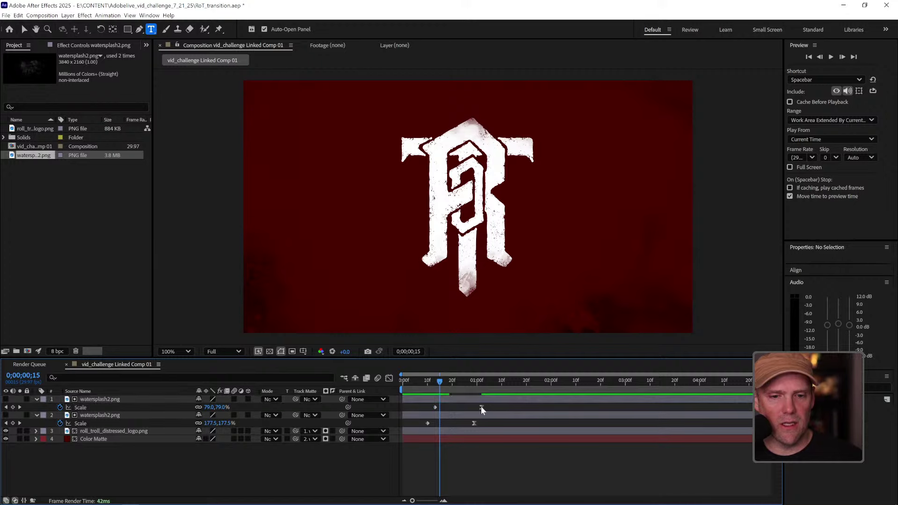
left_click_drag(481, 407, 497, 408)
left_click(498, 381)
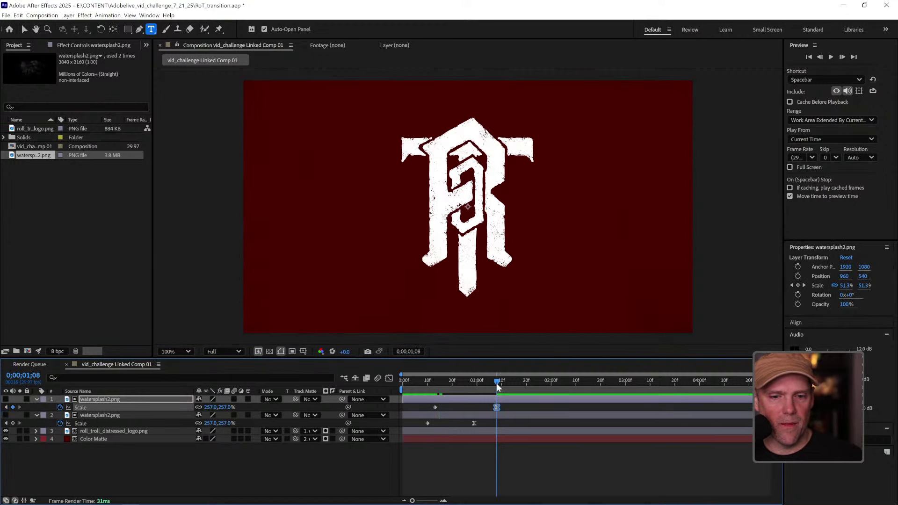
Step: Set the upper watersplash2.png copy's last Scale keyframe to 83% and move its first Scale keyframe to about 0;00;00;12
left_click_drag(223, 410, 141, 408)
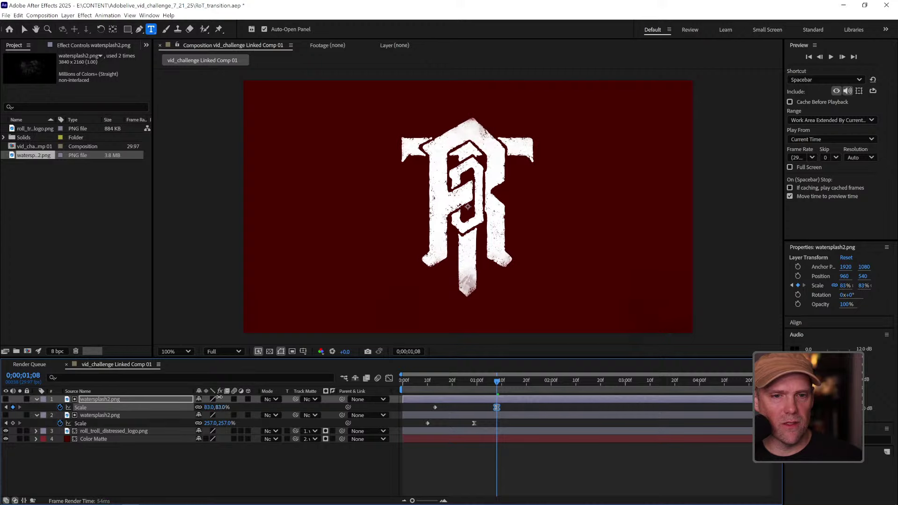
left_click_drag(443, 384, 425, 386)
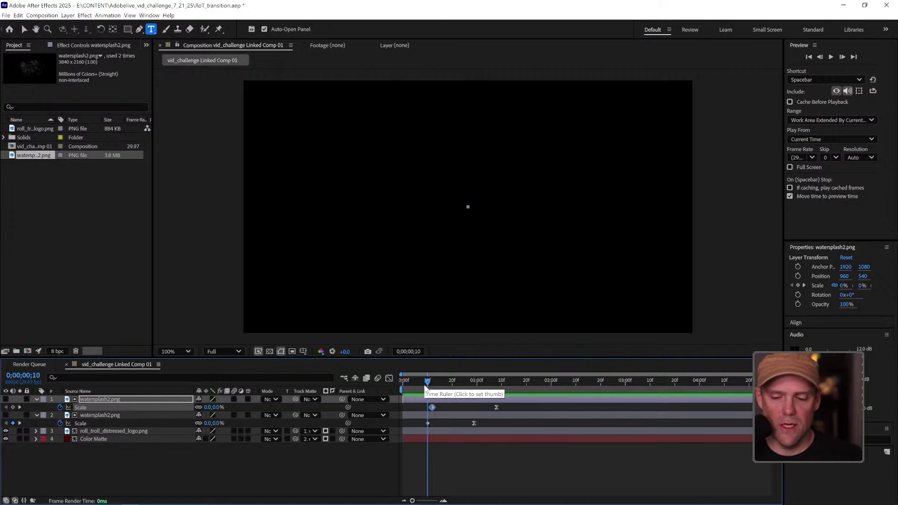
Step: Play and scrub the composition from about 0;00;00;10 to check the offset between the background and logo reveals
key("space")
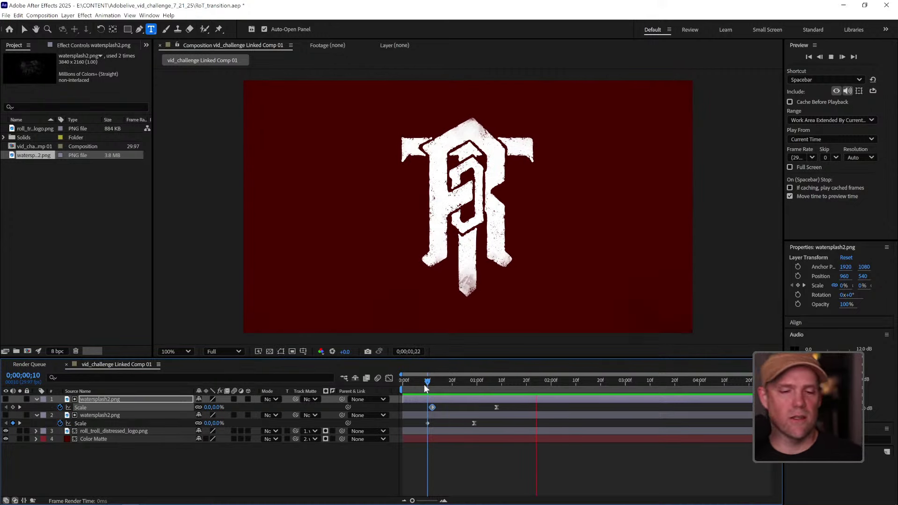
left_click_drag(421, 380, 411, 384)
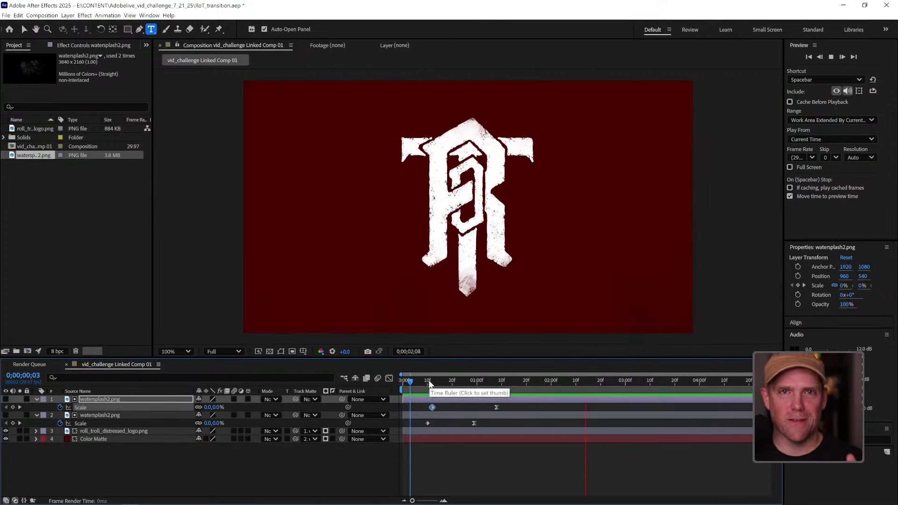
left_click(426, 382)
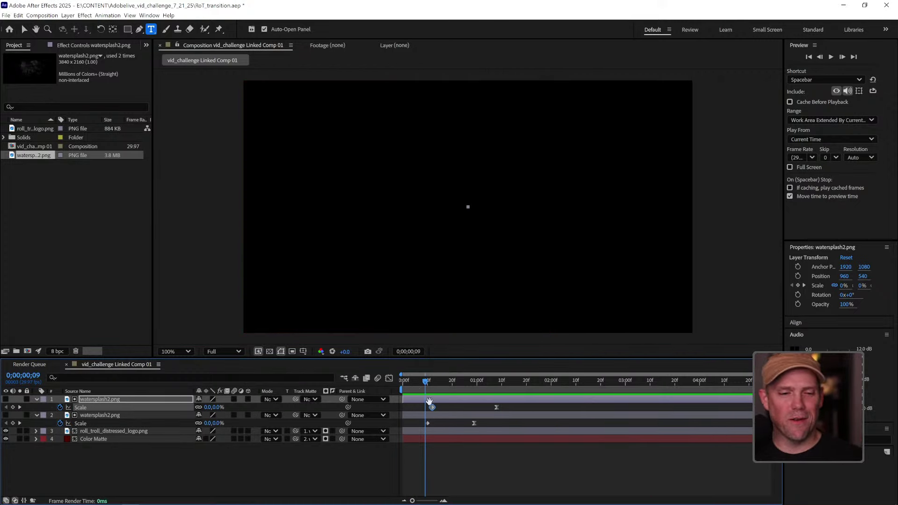
key("space")
left_click_drag(421, 384, 445, 383)
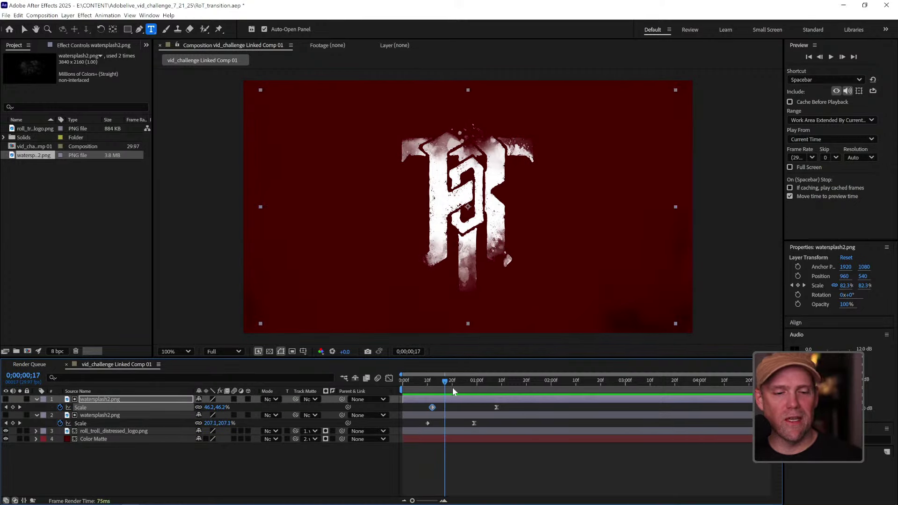
Step: Switch to Premiere Pro and play the updated transition in the enlarged Program Monitor from just before the linked composition
key("alt+Tab")
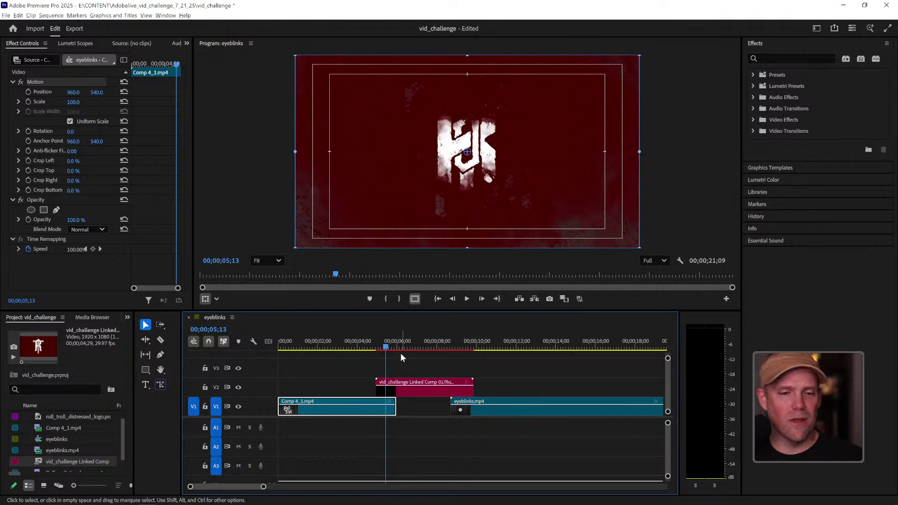
mouse_move(388, 347)
left_mouse_down()
mouse_move(360, 348)
mouse_move(400, 350)
mouse_move(387, 350)
left_mouse_up()
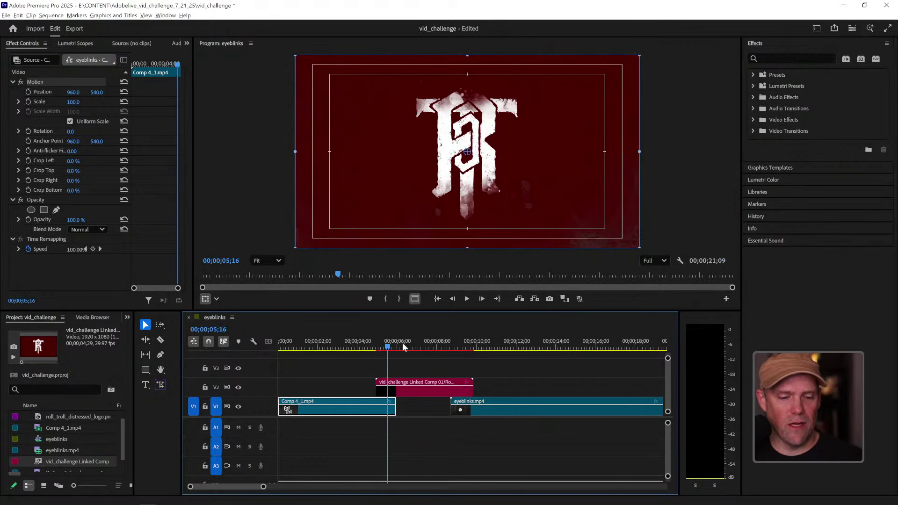
key("grave")
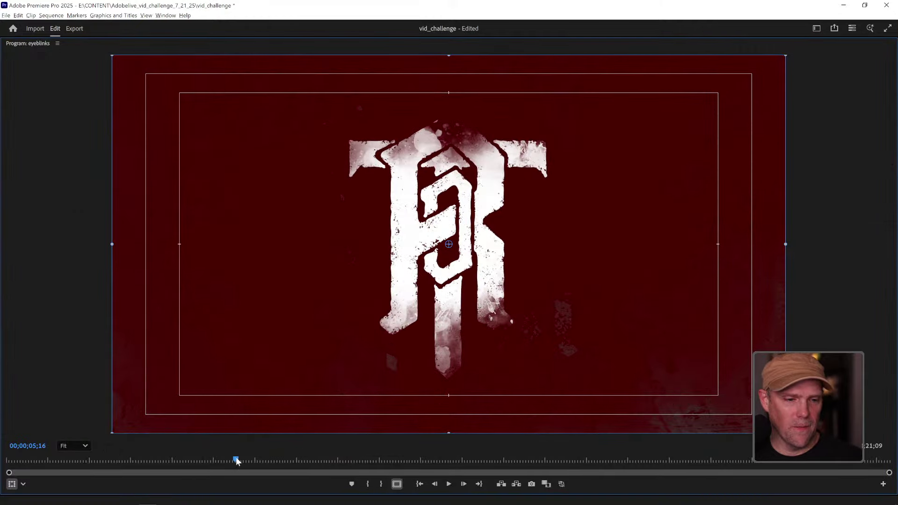
left_click_drag(236, 457, 206, 458)
key("space")
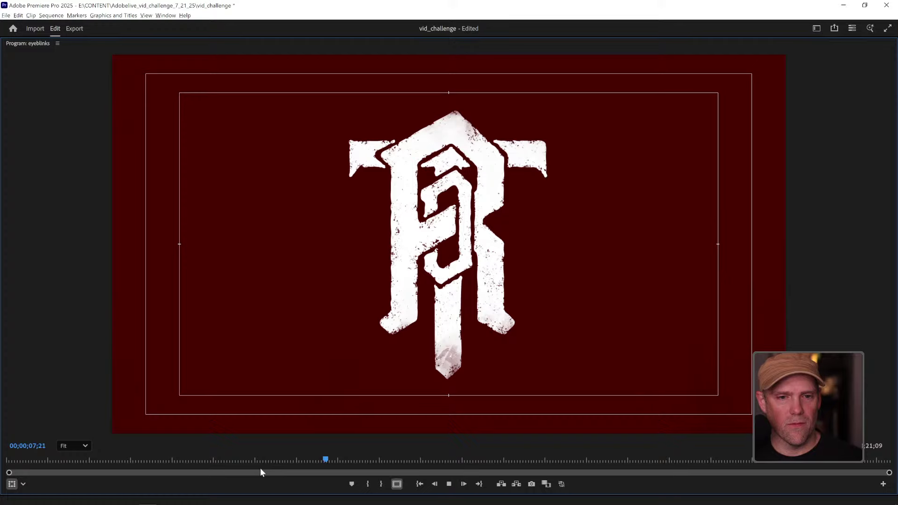
key("space")
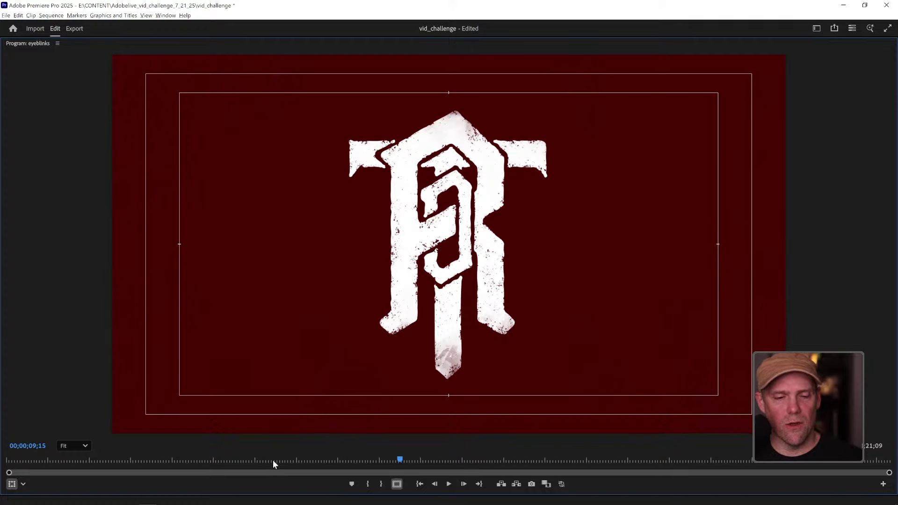
key("grave")
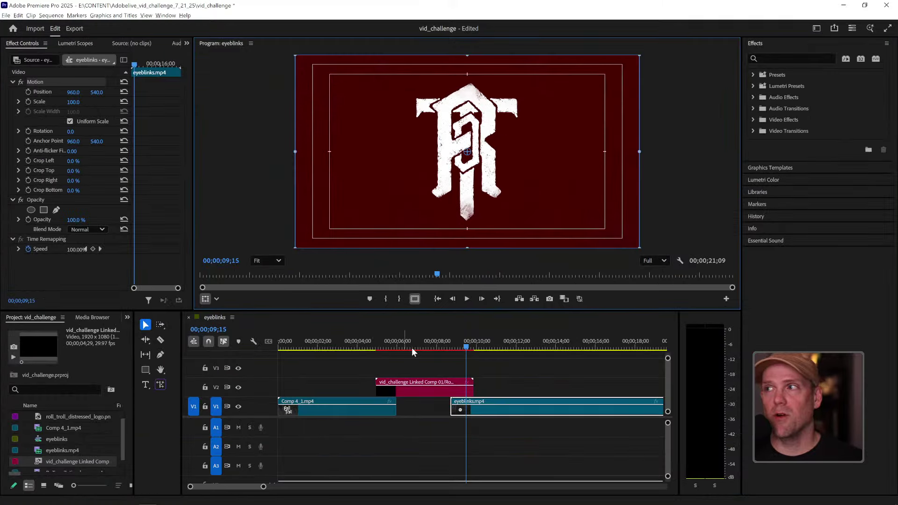
Step: Apply the default transition to the end of the linked composition clip and extend it to a duration of 00;00;01;06
left_click_drag(469, 348, 473, 349)
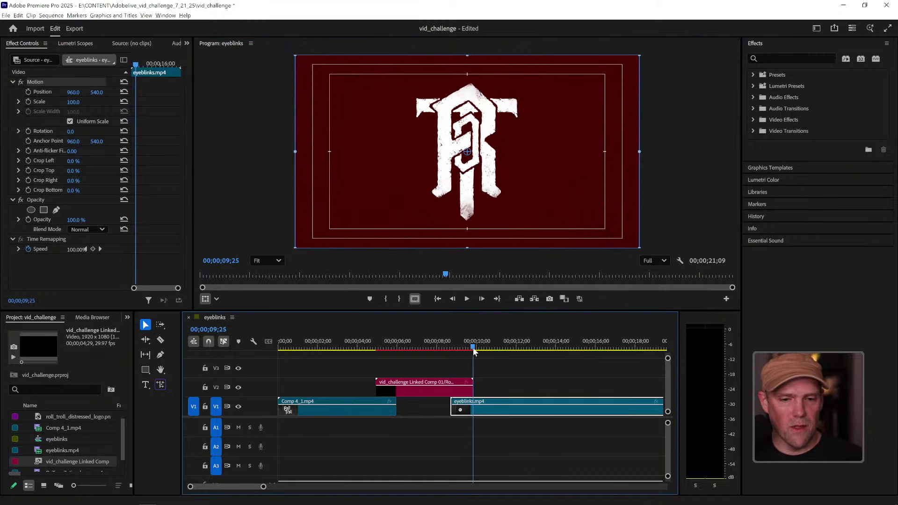
right_click(471, 391)
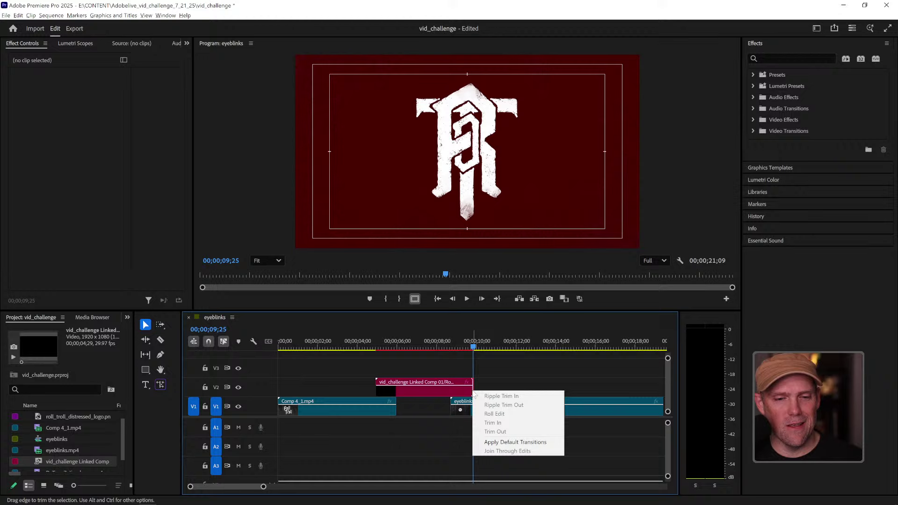
left_click(515, 444)
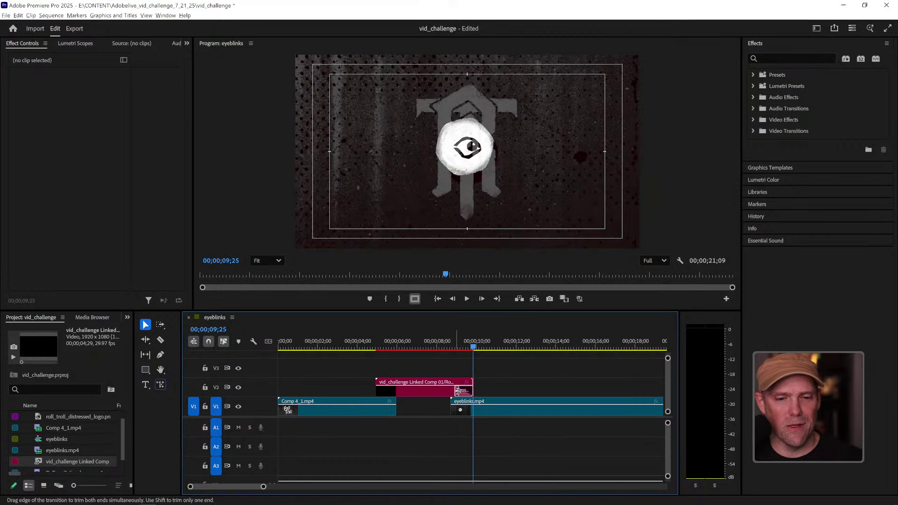
left_click_drag(456, 391, 453, 390)
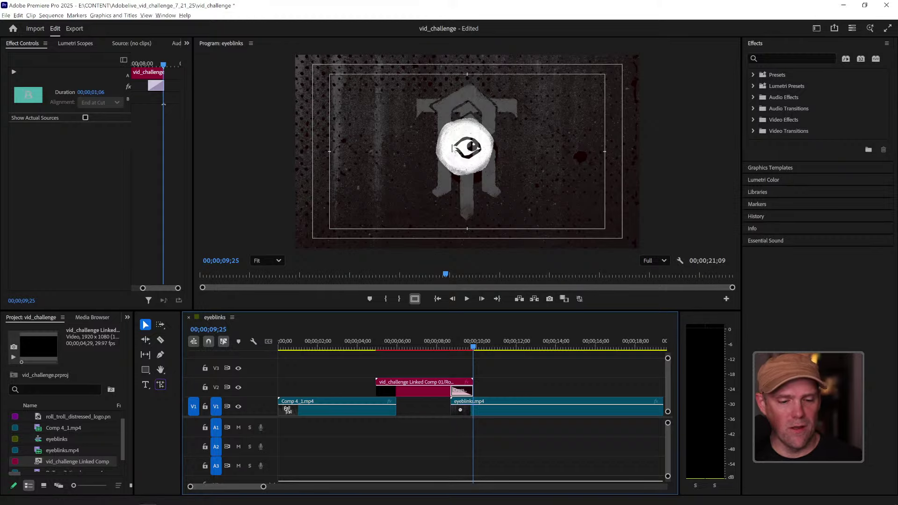
Step: Play the whole logo transition in the enlarged Program Monitor, including the dissolve into eyeblinks.mp4
key("grave")
left_click_drag(393, 461, 210, 462)
key("space")
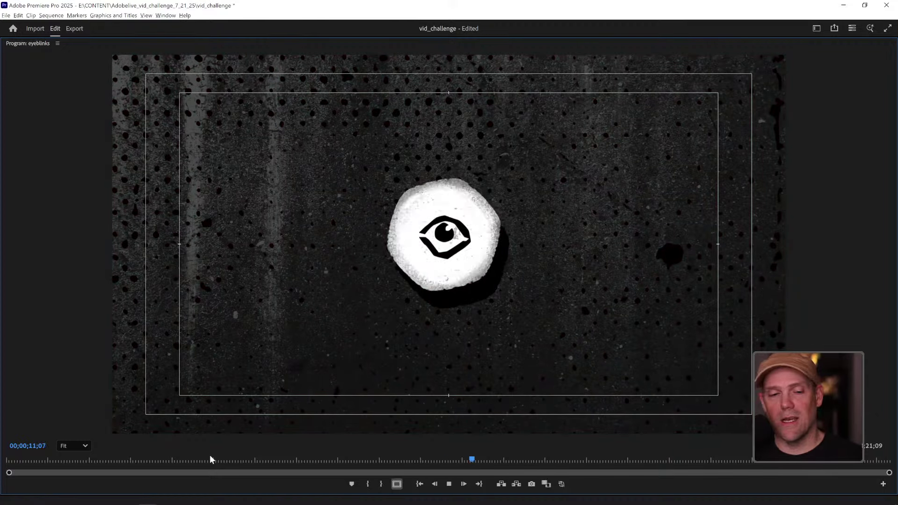
key("space")
left_click(213, 461)
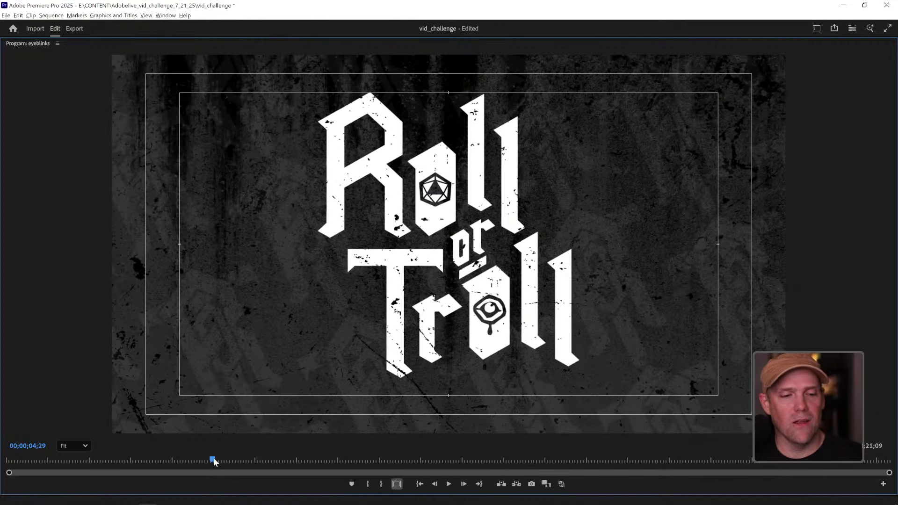
key("space")
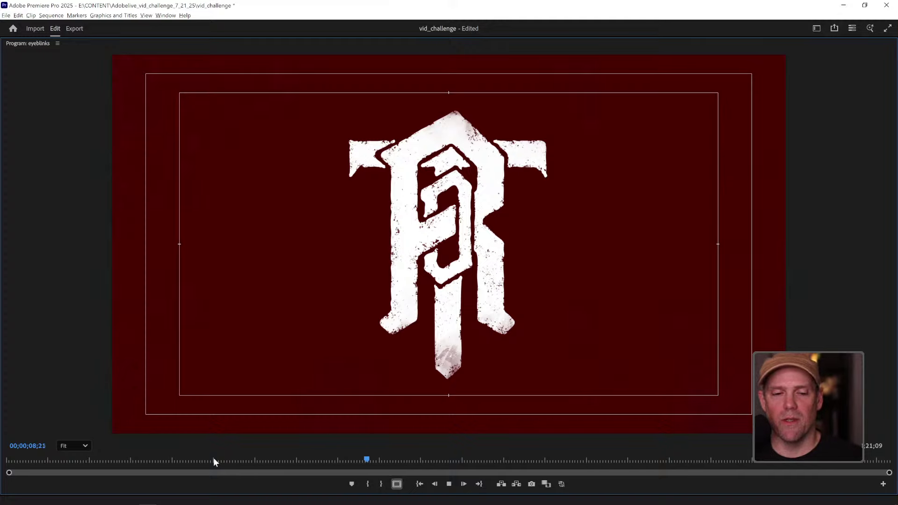
key("space")
key("grave")
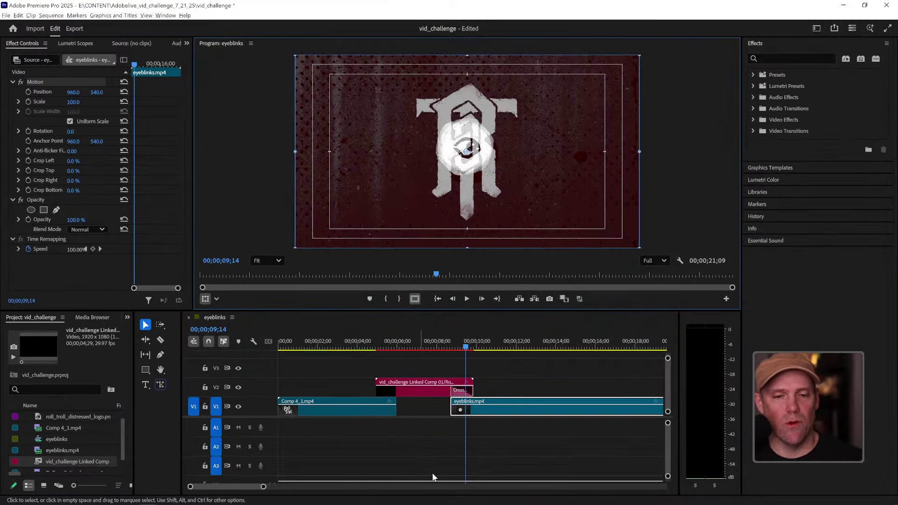
Step: Scrub through the linked composition clip to examine the logo hold between the two clips
left_click(398, 348)
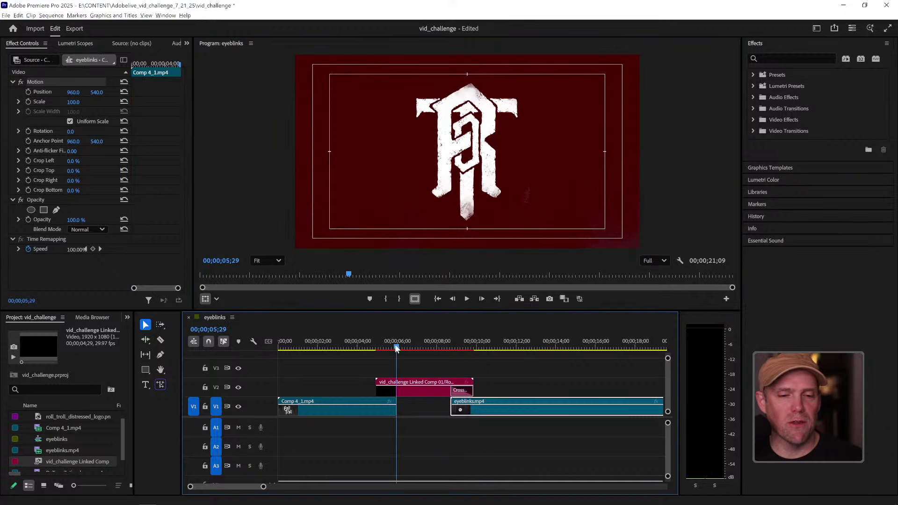
left_click_drag(398, 348, 423, 349)
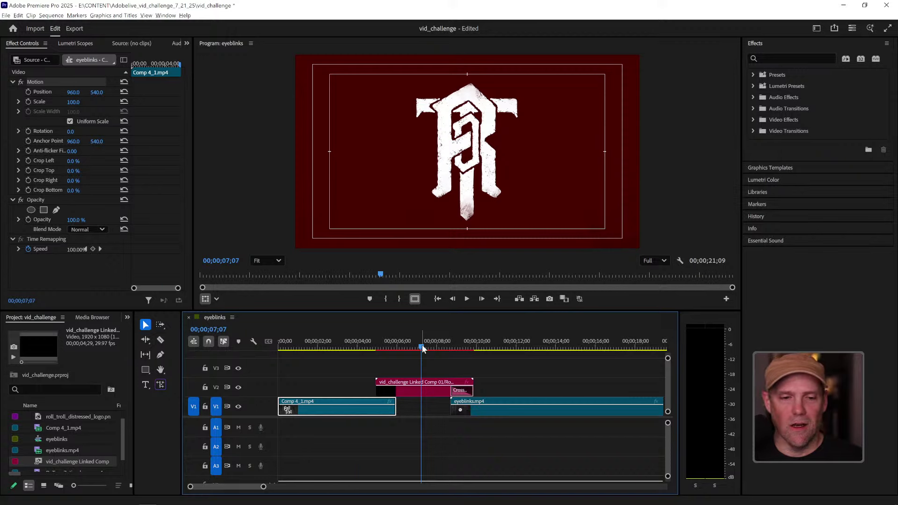
left_click_drag(422, 349, 399, 349)
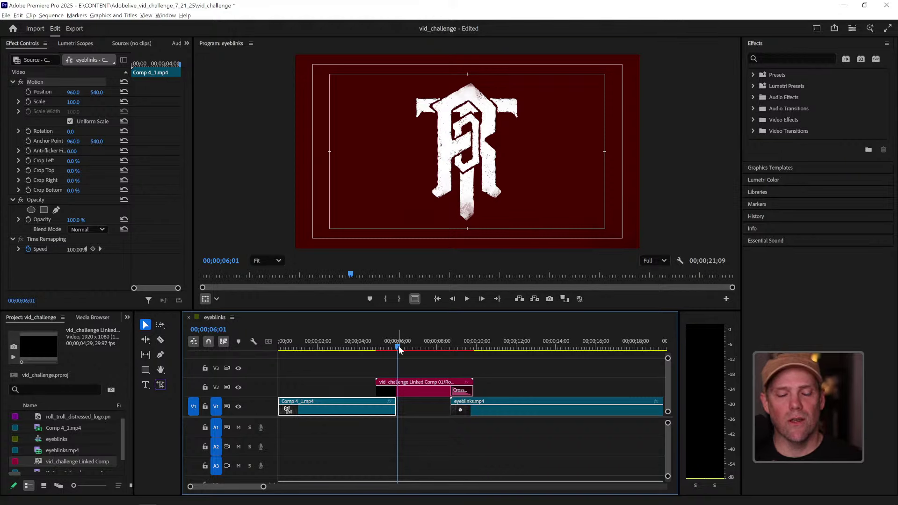
left_click_drag(405, 349, 453, 346)
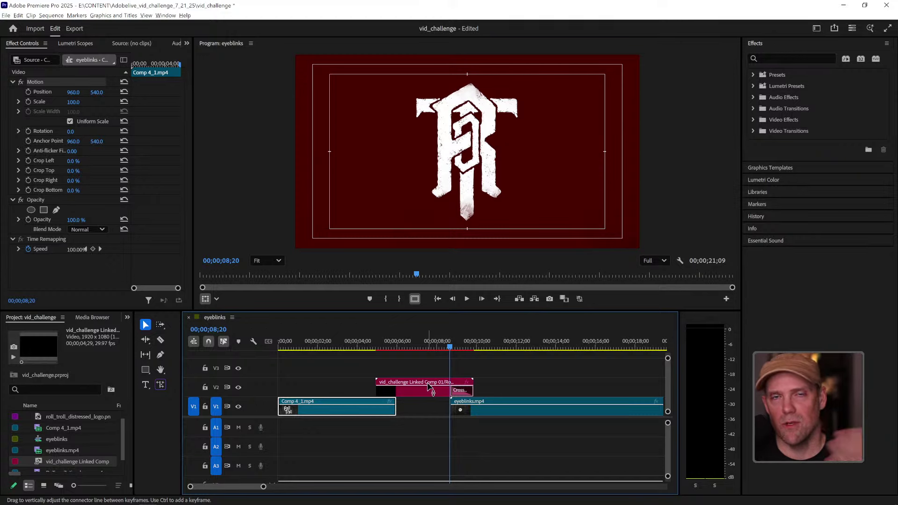
mouse_move(416, 341)
left_mouse_down()
mouse_move(381, 346)
mouse_move(424, 347)
left_mouse_up()
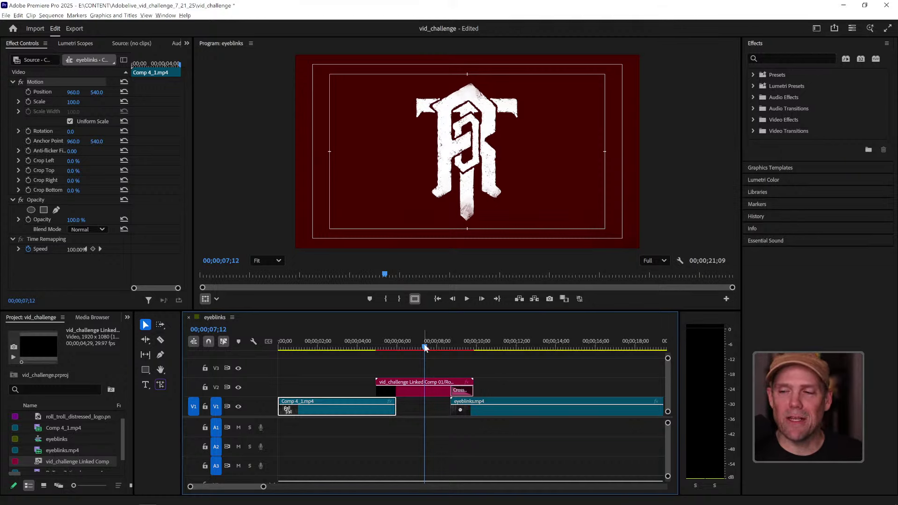
left_click_drag(425, 348, 414, 349)
left_click_drag(381, 341, 413, 346)
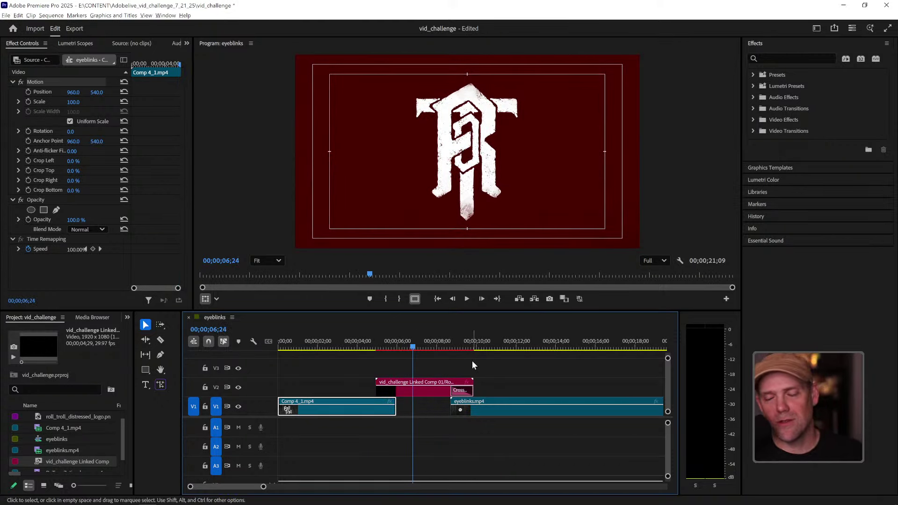
mouse_move(413, 346)
left_mouse_down()
mouse_move(375, 343)
mouse_move(455, 349)
mouse_move(397, 347)
mouse_move(405, 349)
left_mouse_up()
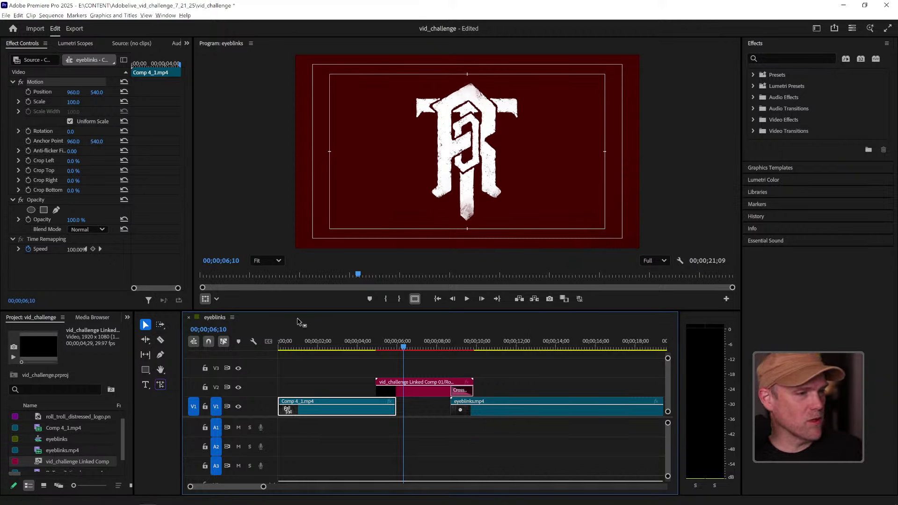
Step: Split eyeblinks.mp4 at 00;00;12;04 and move its second part about 2.4 seconds later, leaving a gap
left_click(519, 345)
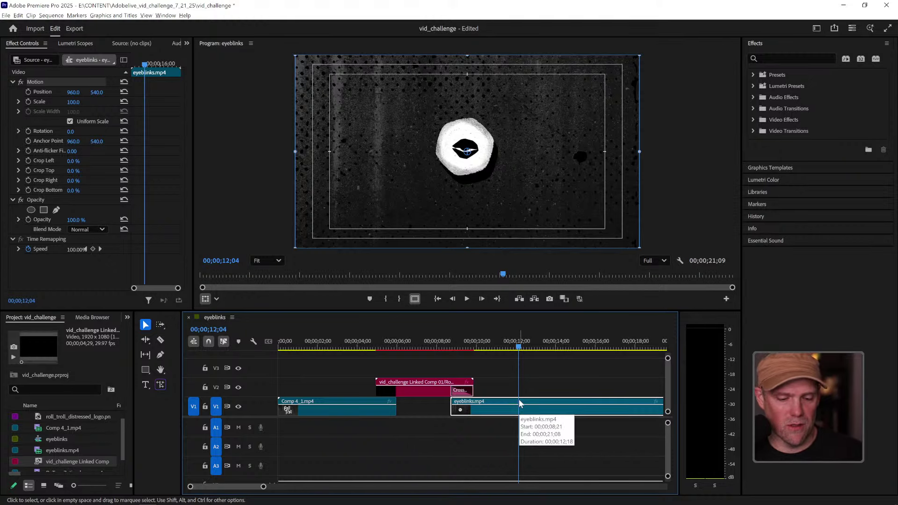
key("ctrl+k")
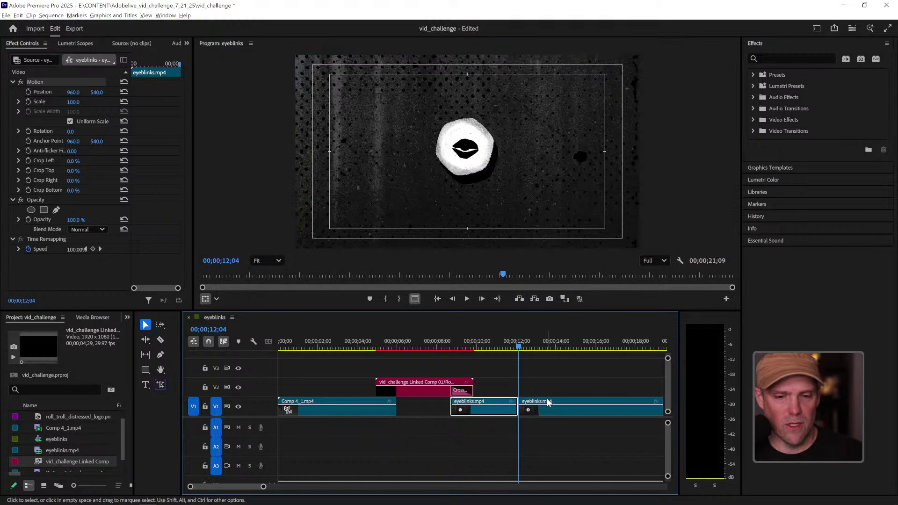
left_click_drag(548, 400, 596, 399)
left_click(569, 370)
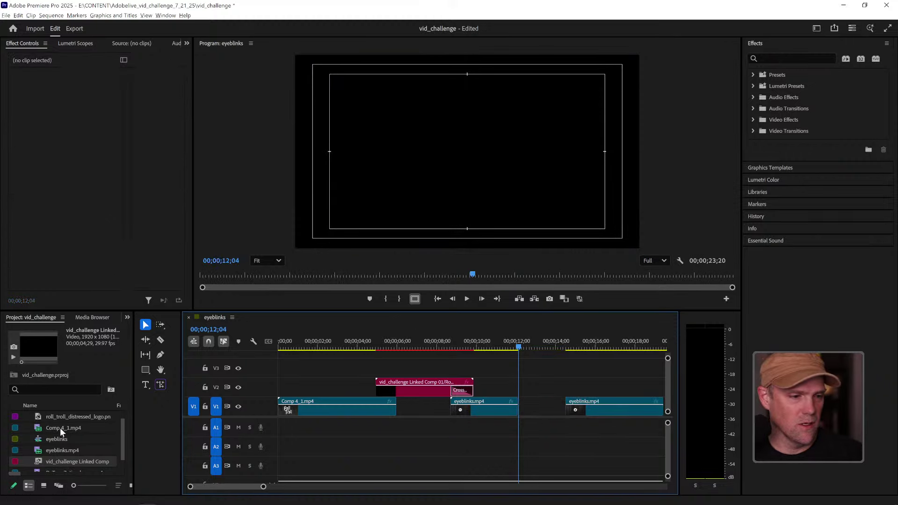
Step: Place roll_troll_distressed_logo.png on V2 across the gap between the eyeblinks.mp4 segments and check its Replace With After Effects Composition option
left_click_drag(68, 416, 503, 389)
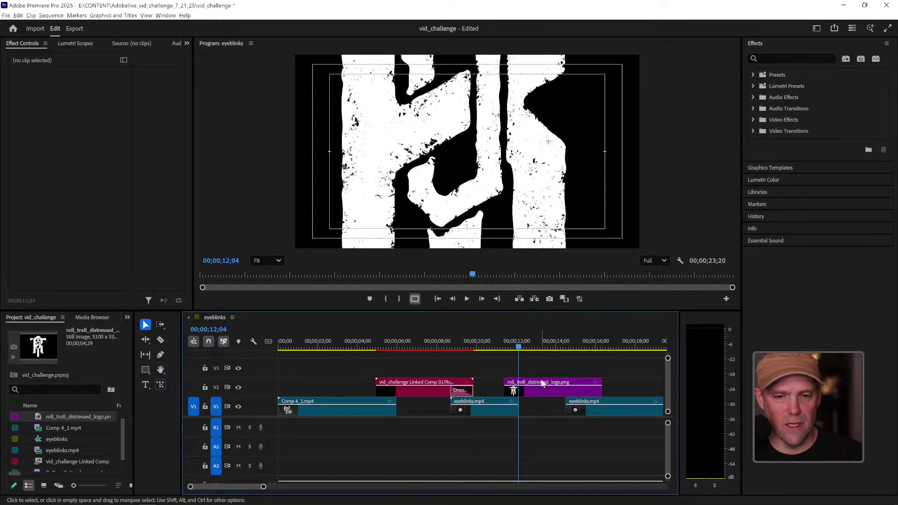
left_click(542, 384)
right_click(554, 386)
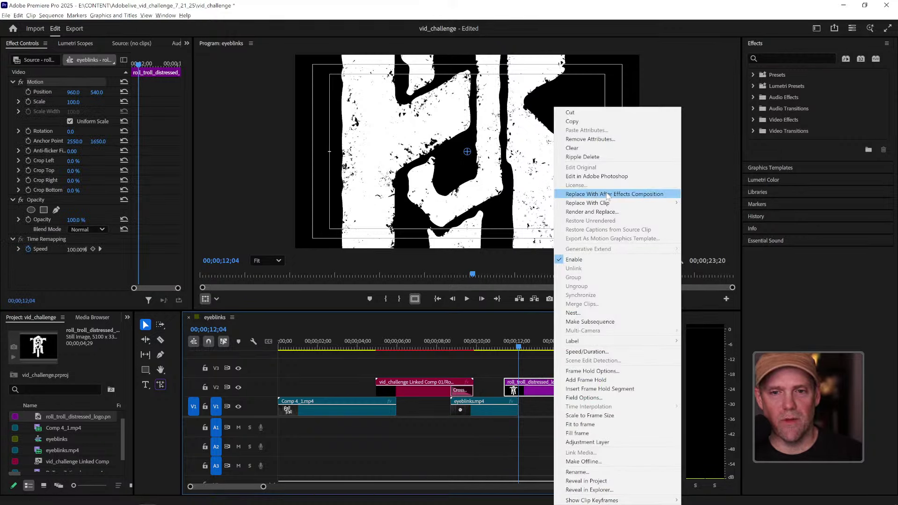
left_click(456, 463)
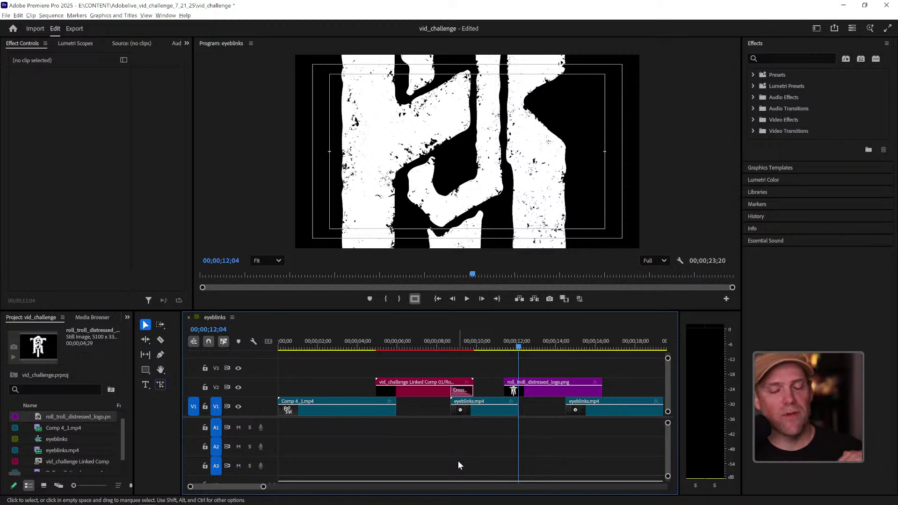
left_click(554, 381)
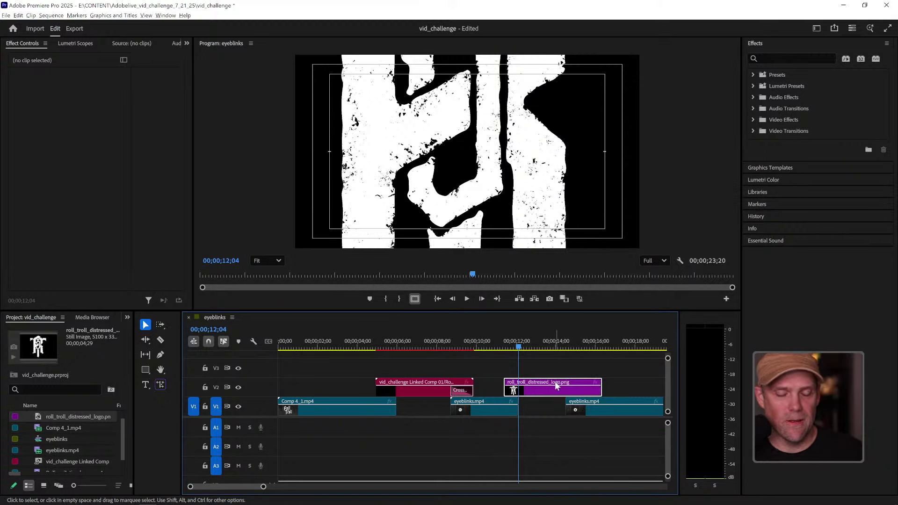
left_click(563, 374)
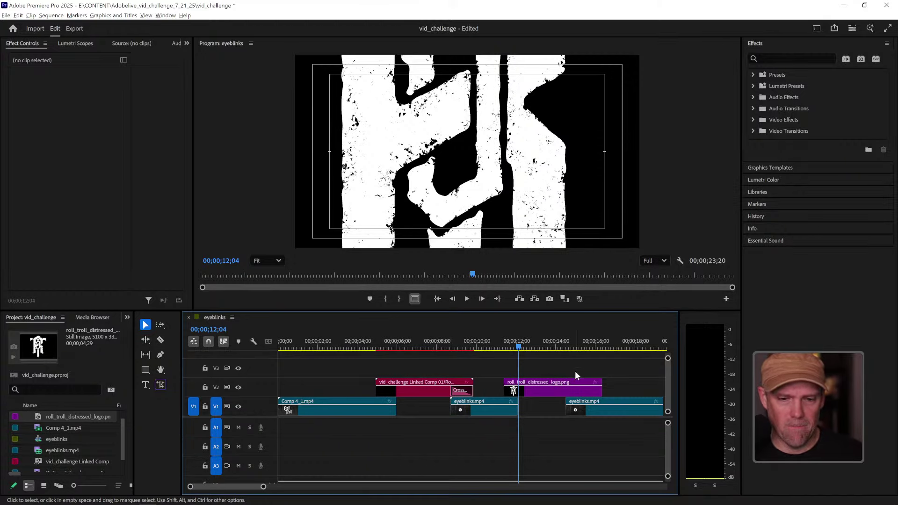
Step: Check the Edit Original option available for the linked composition clip on V2
right_click(431, 389)
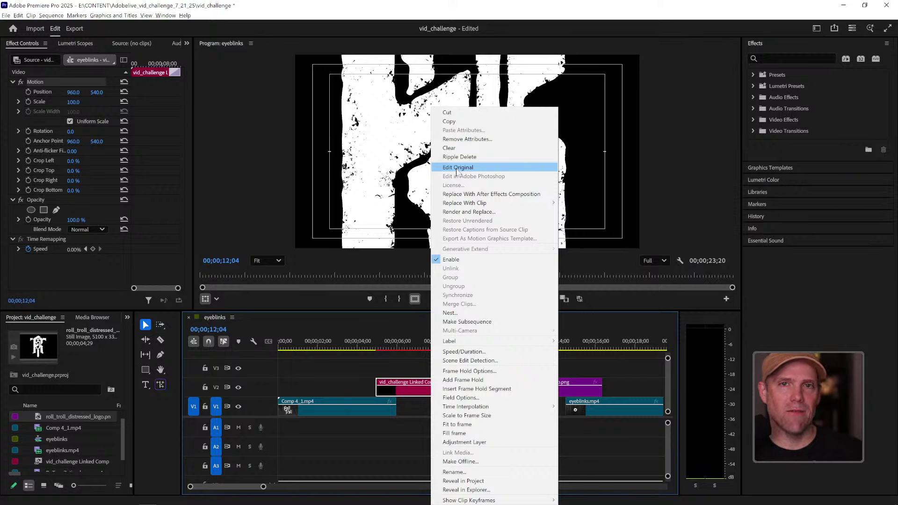
left_click(591, 372)
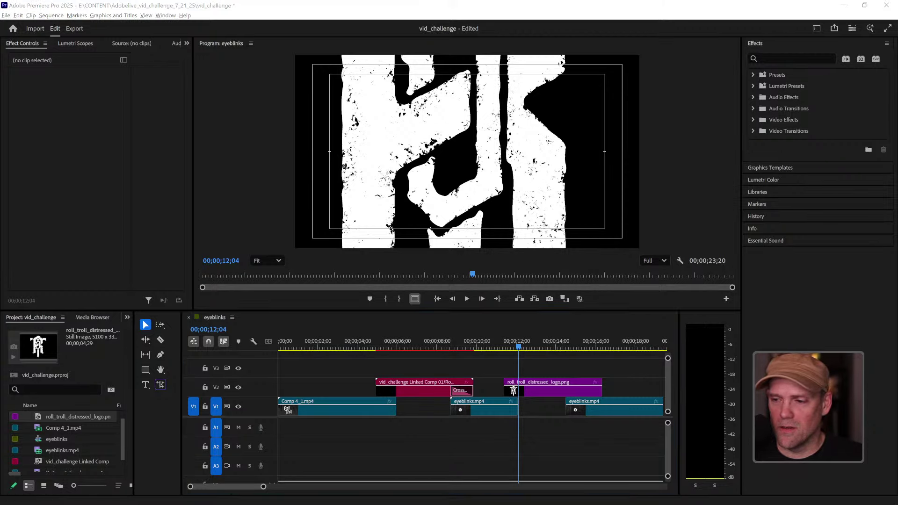
Step: Switch to the browser to view the Reddit post about Premiere editing shortcuts, and return to Premiere Pro
key("alt+Tab")
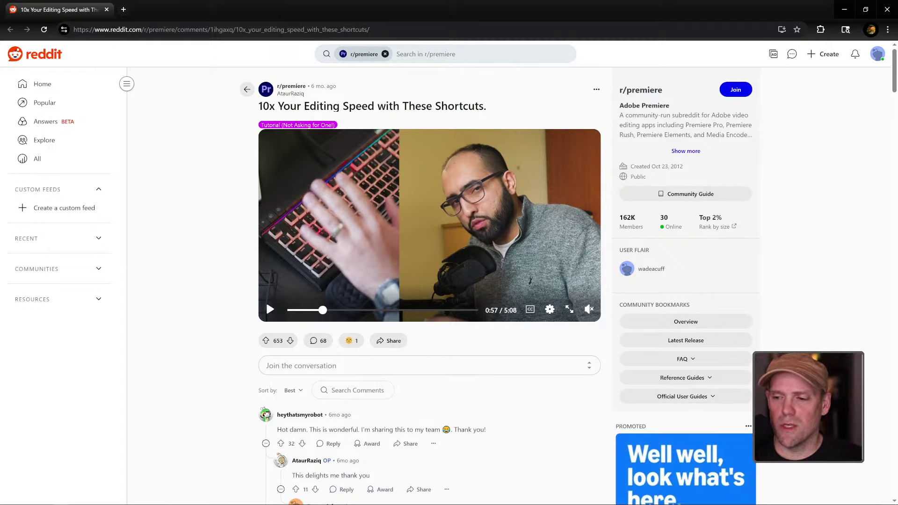
key("alt+Tab")
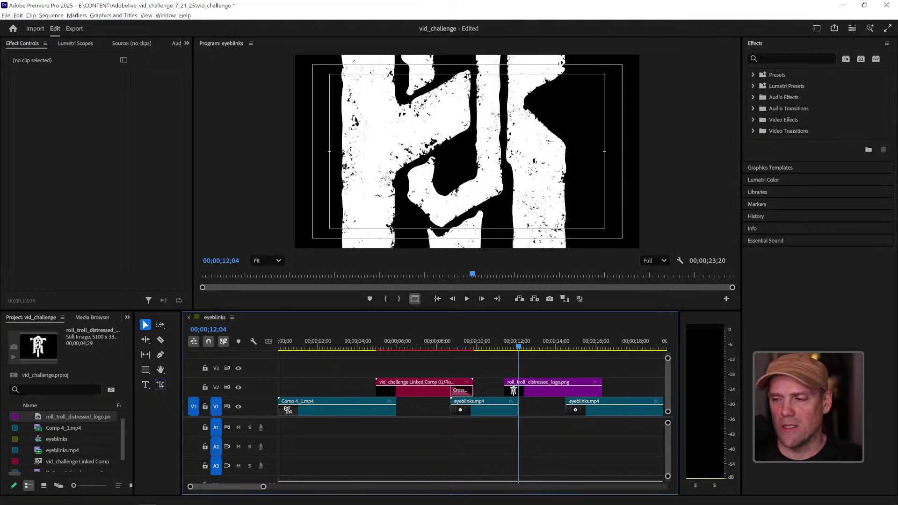
key("alt+Tab")
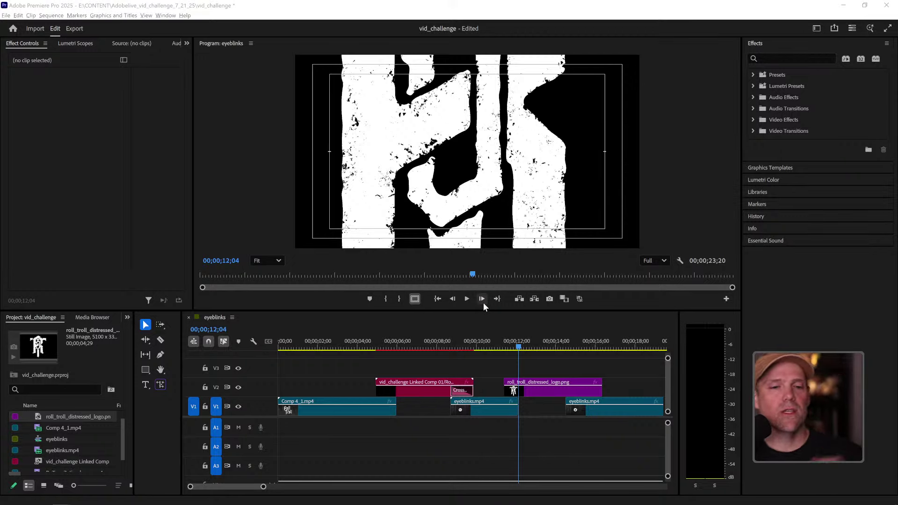
Step: Examine the Keyboard Shortcuts layout for the application commands and close it
left_click(18, 15)
mouse_move(31, 16)
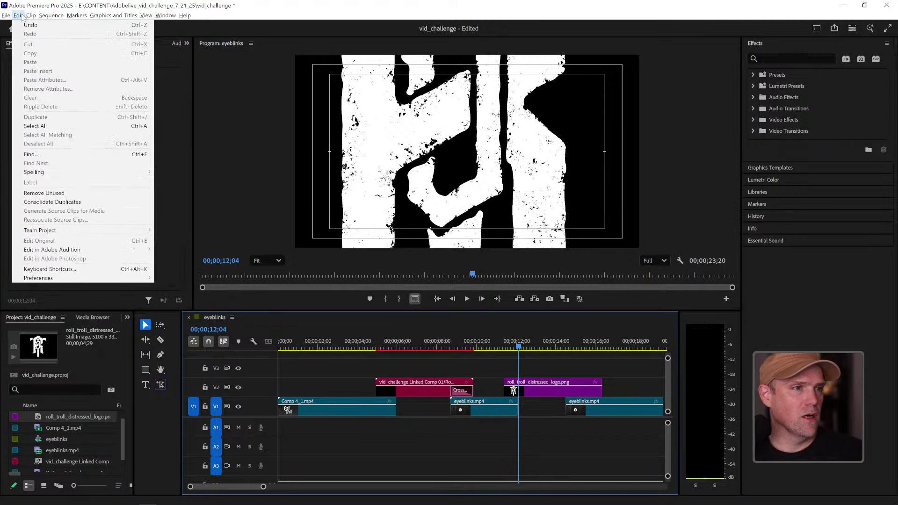
left_click(64, 270)
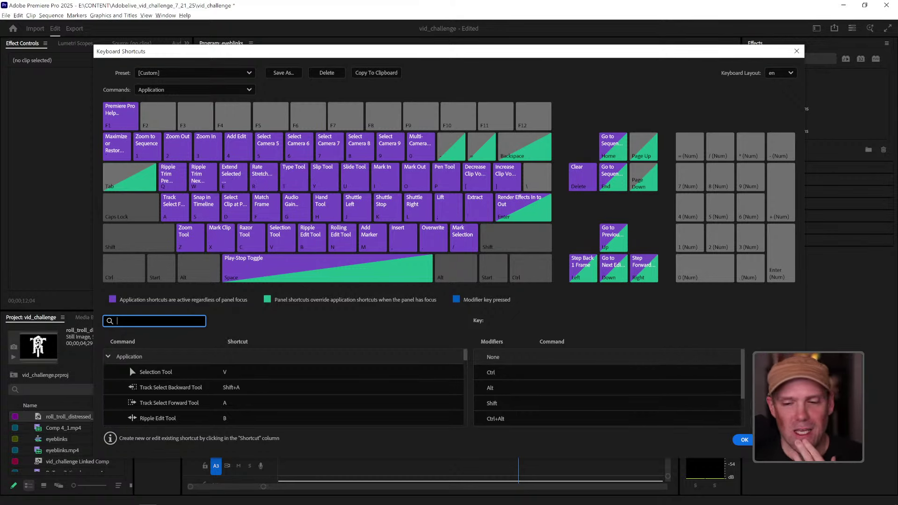
left_click(745, 440)
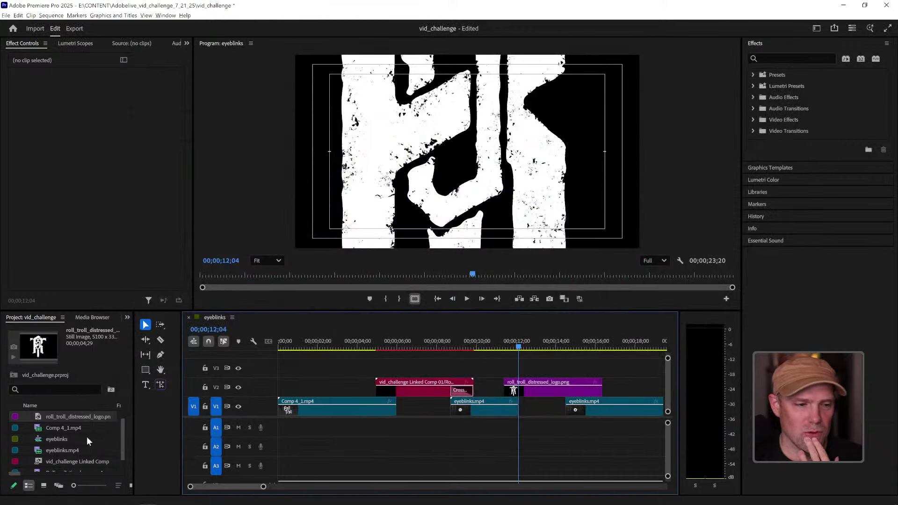
Step: Create a new sequence from the RoT_ep7_timelapse.mp4 clip
left_click_drag(121, 433, 123, 445)
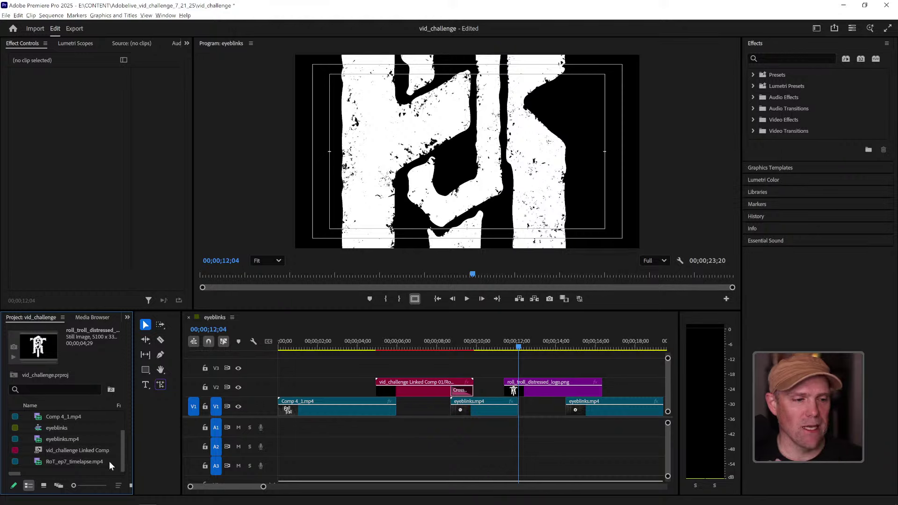
right_click(80, 461)
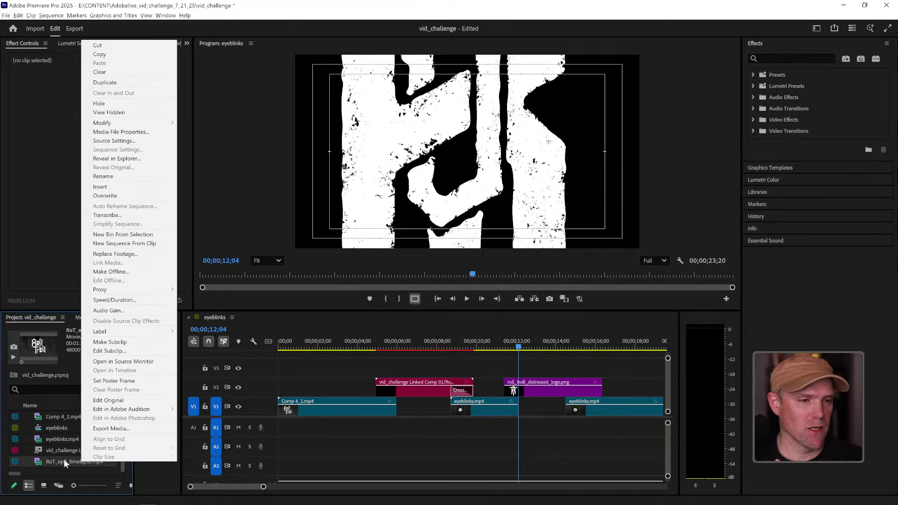
left_click(140, 243)
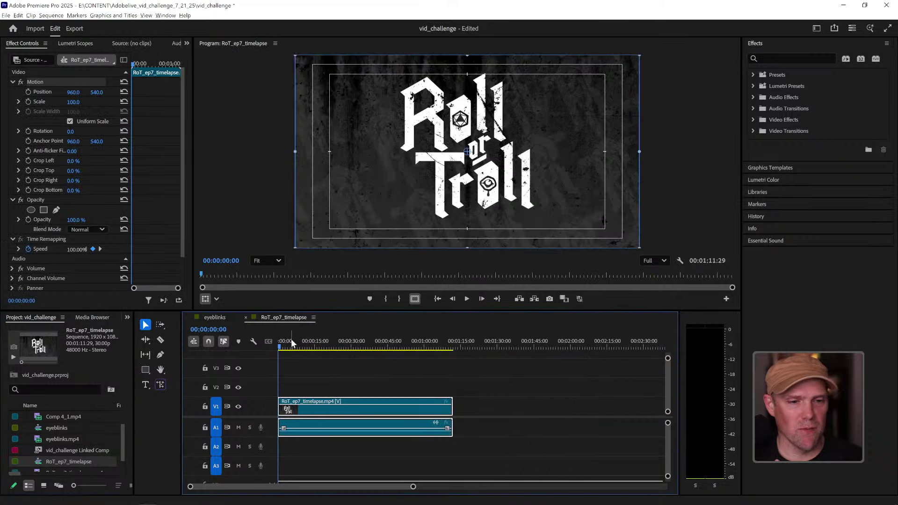
Step: Play and scrub the opening of the timelapse to examine where the drawing begins, around five seconds in
key("space")
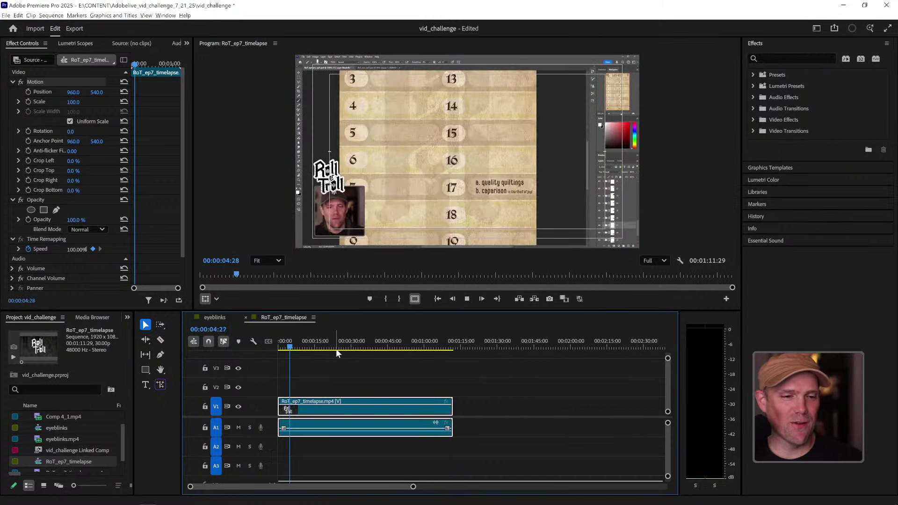
left_click(422, 211)
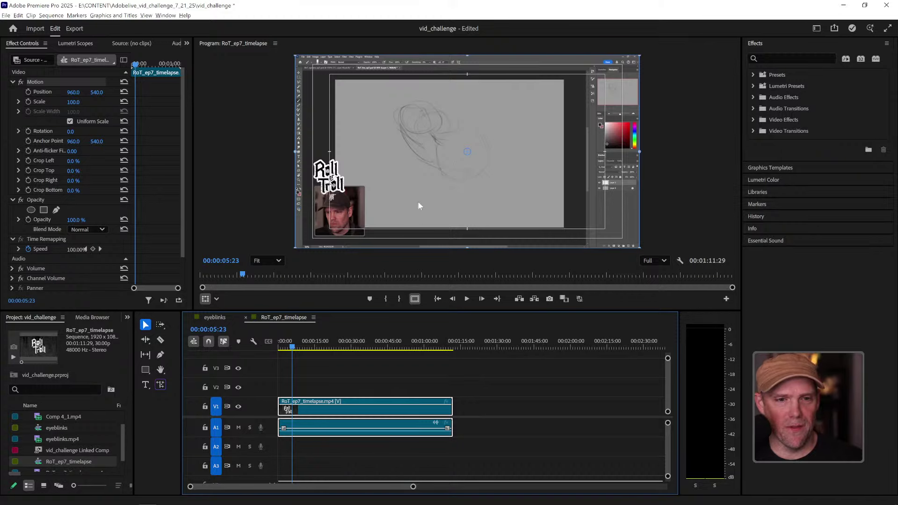
mouse_move(292, 347)
left_mouse_down()
mouse_move(302, 347)
mouse_move(291, 350)
left_mouse_up()
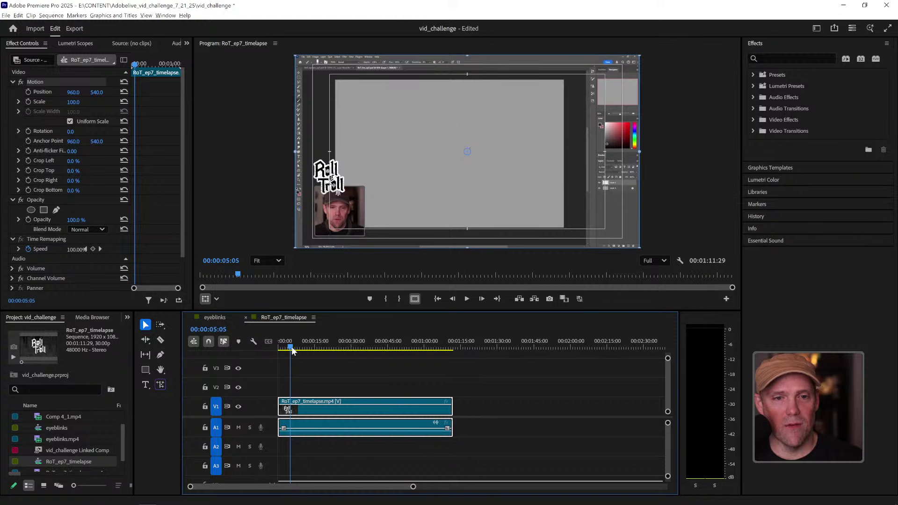
left_click_drag(292, 351, 294, 351)
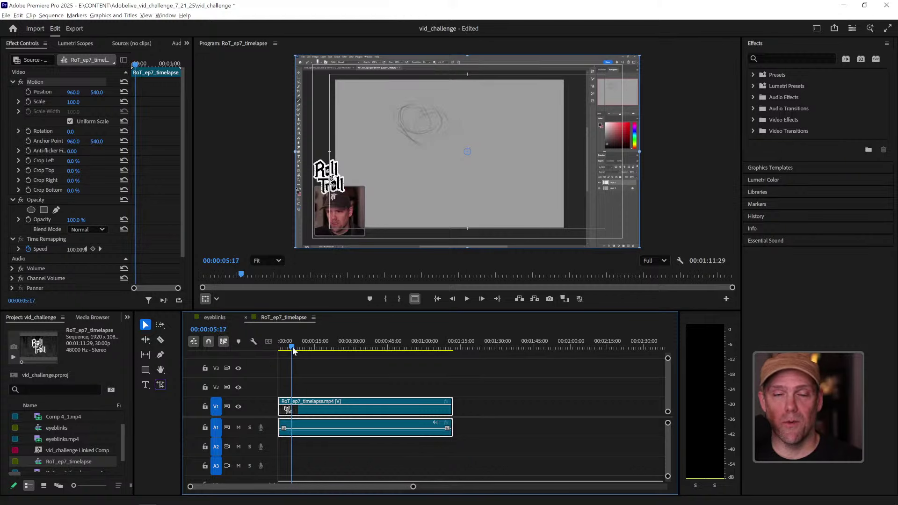
Step: Scale the timelapse clip to 149, using the dinosaur sketch at 00:00:19:06 to judge the framing
left_click_drag(294, 351, 326, 350)
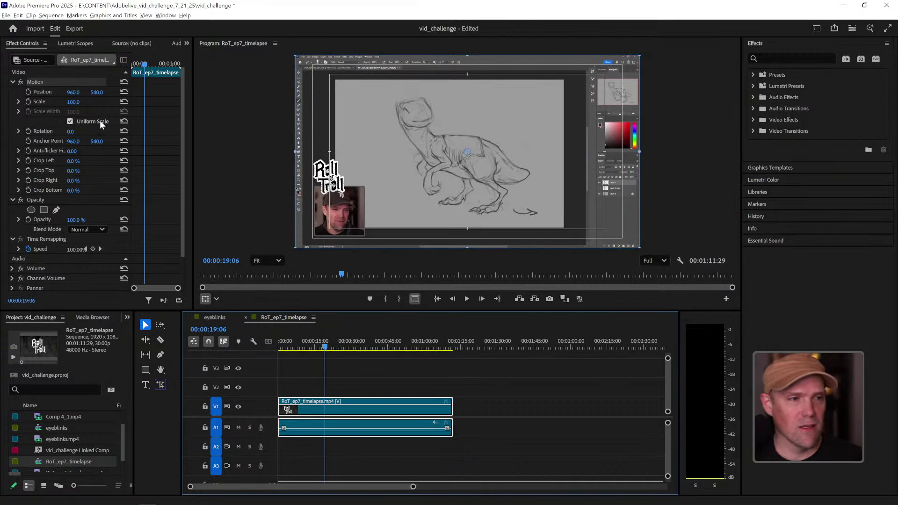
left_click_drag(79, 104, 102, 104)
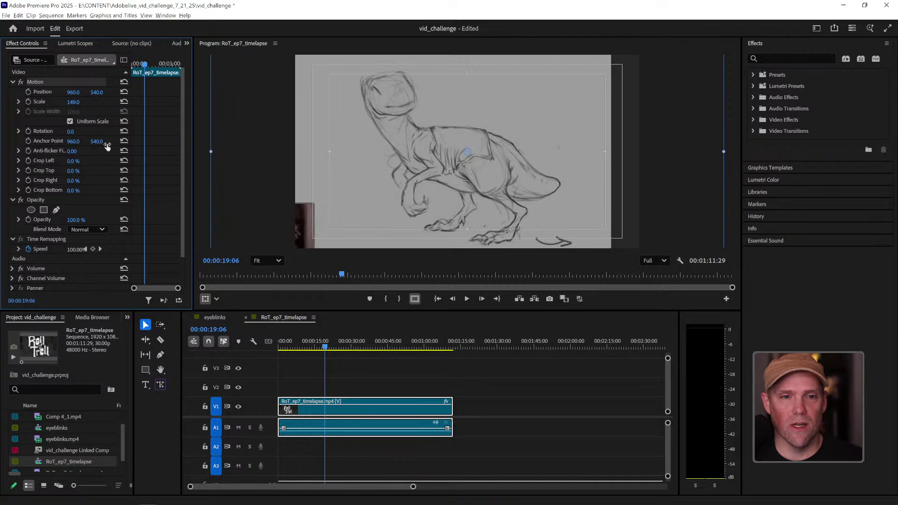
Step: Ripple-trim the start of the timelapse clip up to 00:00:05:08 so it opens on the blank canvas
mouse_move(325, 348)
left_mouse_down()
mouse_move(257, 338)
mouse_move(299, 351)
mouse_move(332, 346)
left_mouse_up()
key("minus")
key("minus")
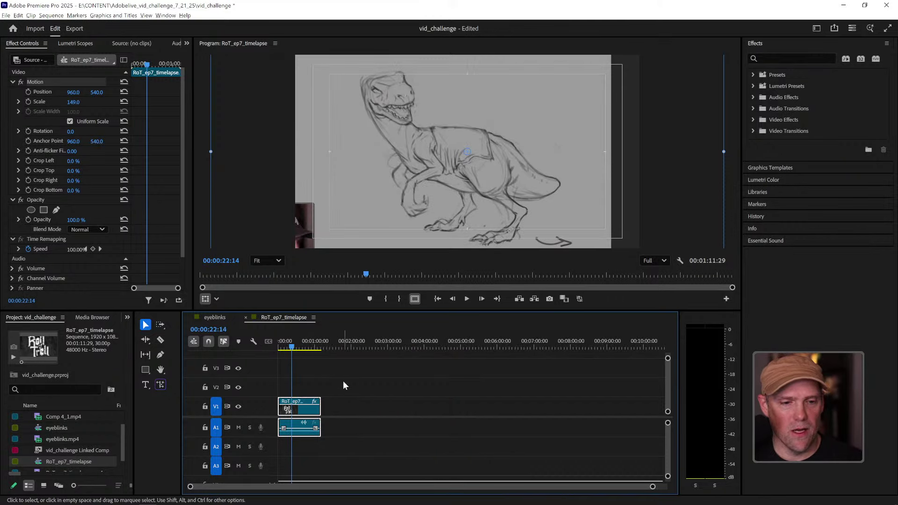
key("minus")
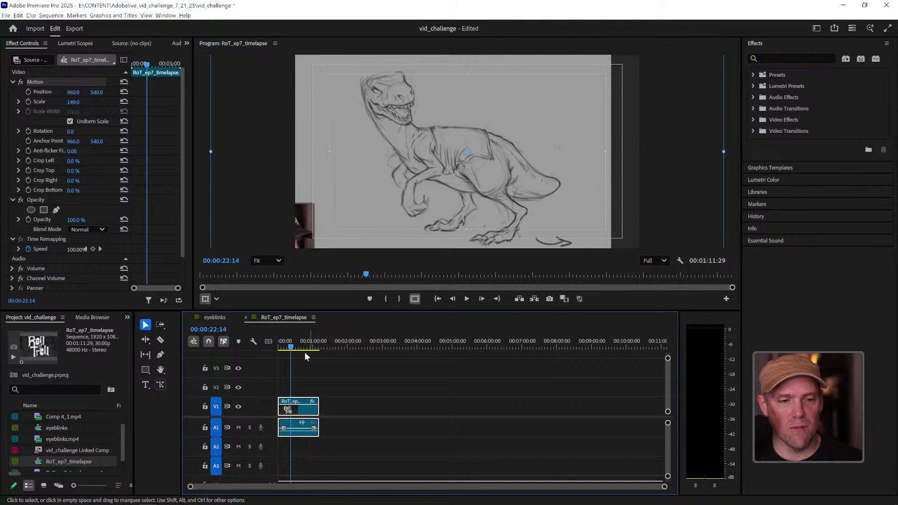
key("equal")
key("equal")
key("equal")
key("equal")
key("equal")
key("equal")
key("equal")
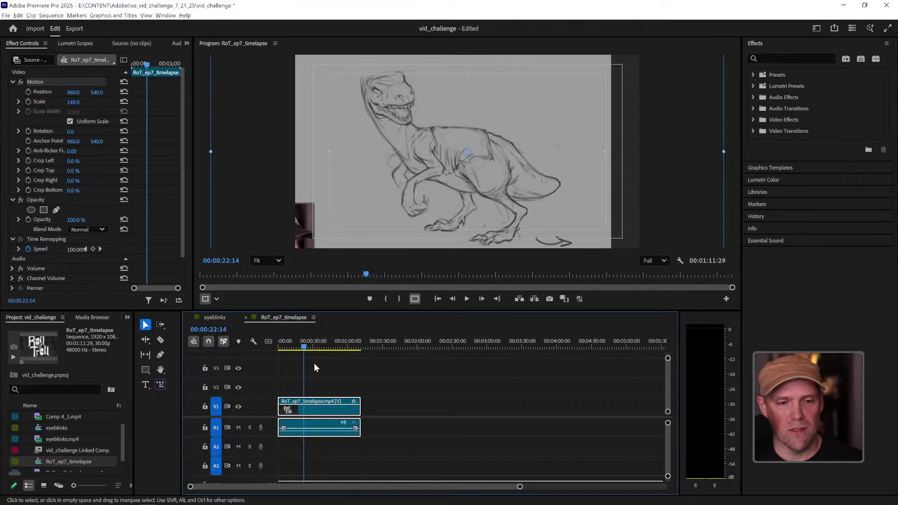
key("equal")
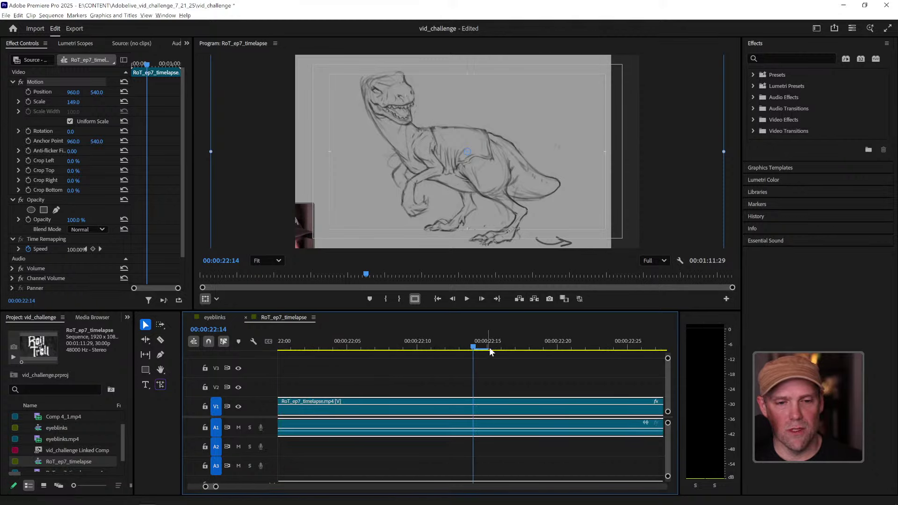
left_click_drag(476, 347, 431, 349)
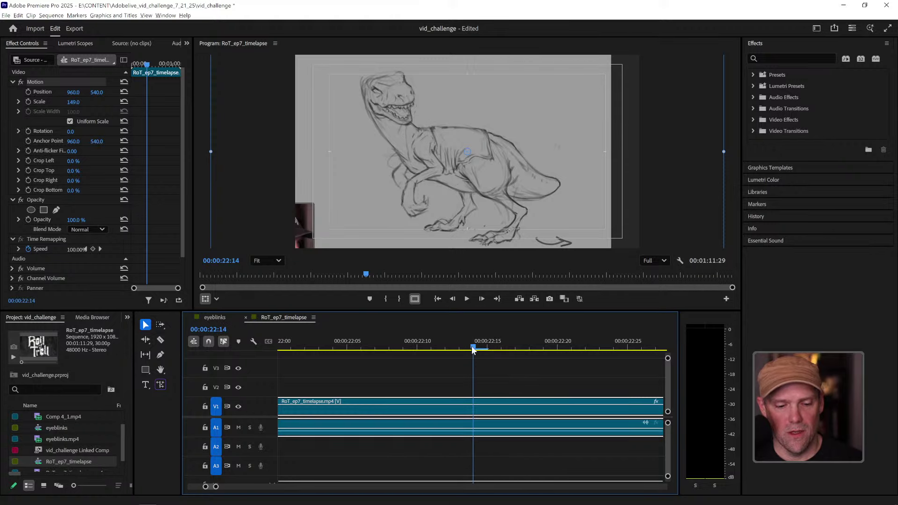
key("backslash")
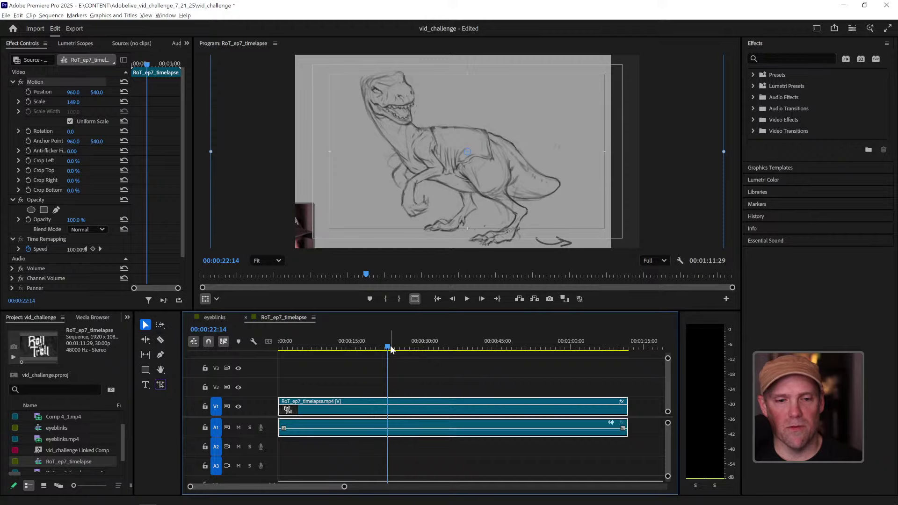
left_click_drag(387, 349, 303, 352)
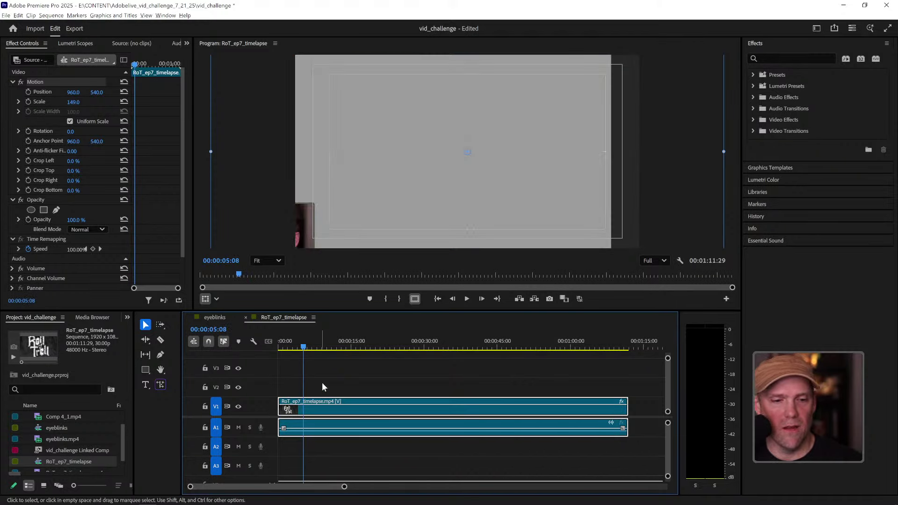
mouse_move(330, 408)
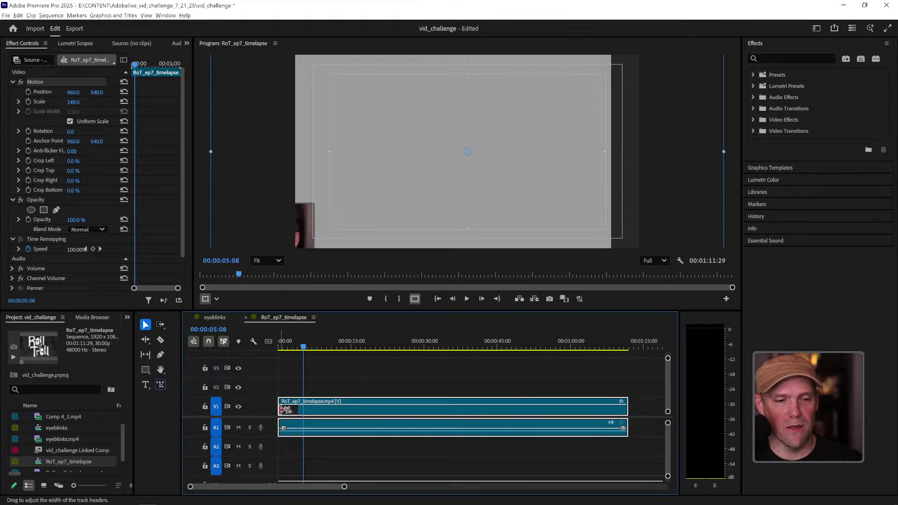
key("q")
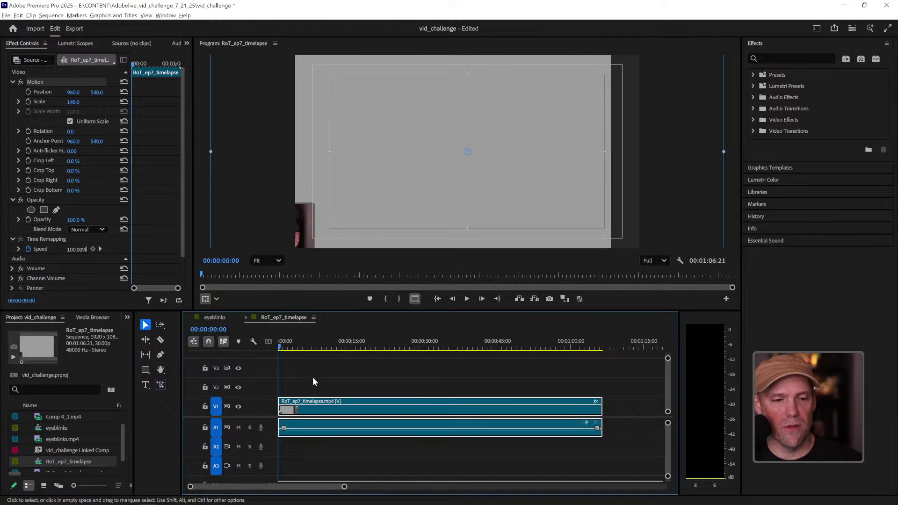
Step: Split the timelapse at 00:00:06:16 and ripple-trim the second part's start up to 00:00:07:23
left_click_drag(280, 344, 312, 355)
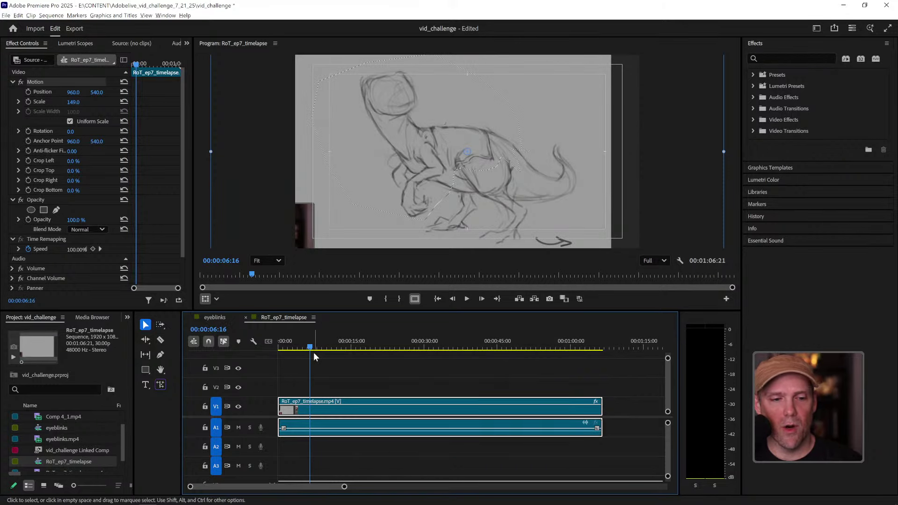
key("ctrl+k")
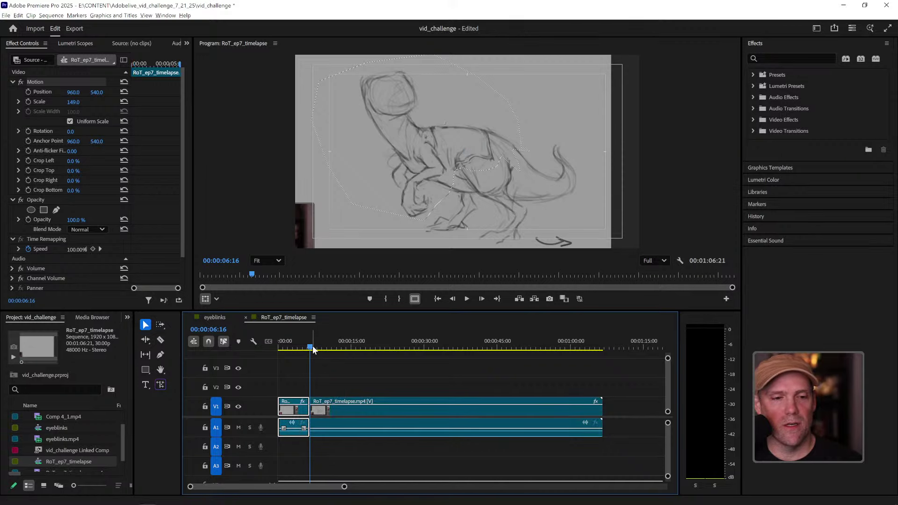
key("Right")
key("Right")
key("Right")
left_click_drag(313, 349, 318, 352)
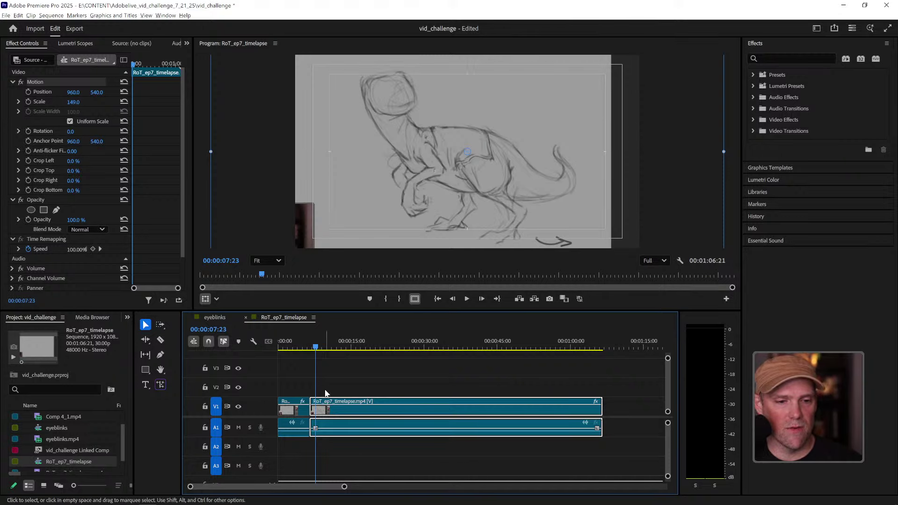
key("q")
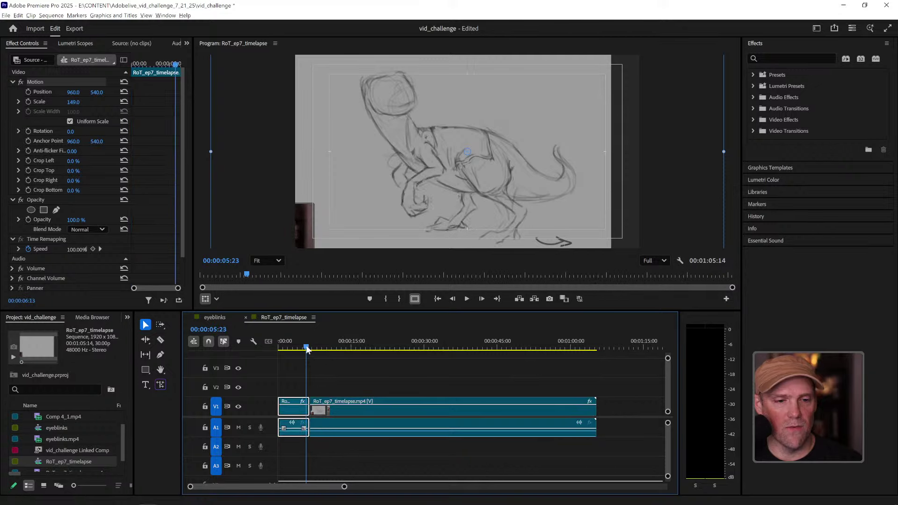
Step: Split the timelapse at several further points up to about 14 seconds, ripple-trimming each following part's start, the last up to 00:00:16:01
mouse_move(310, 348)
left_mouse_down()
mouse_move(325, 356)
mouse_move(333, 346)
mouse_move(356, 350)
left_mouse_up()
key("ctrl+k")
key("q")
key("ctrl+k")
key("q")
key("ctrl+k")
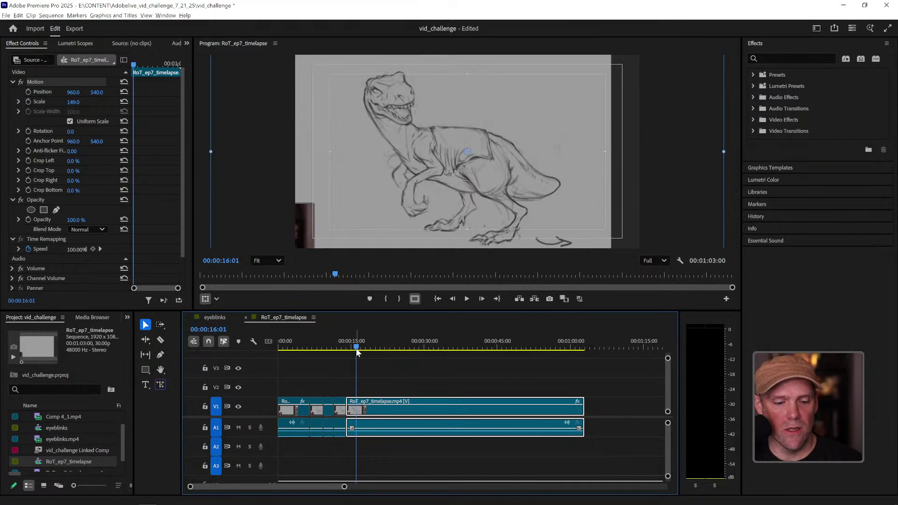
key("q")
Step: Split the remaining timelapse at about 16 seconds and ripple-trim the start of the following part
left_click(350, 346)
mouse_move(351, 346)
left_mouse_down()
mouse_move(456, 356)
mouse_move(375, 363)
mouse_move(566, 375)
mouse_move(546, 385)
left_mouse_up()
key("ctrl+k")
key("q")
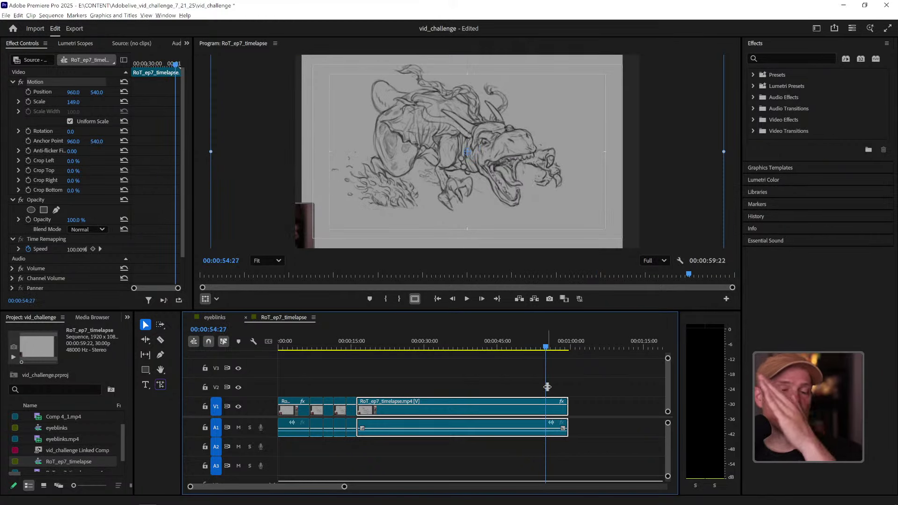
Step: Ripple-trim the end of the last timelapse segment back to 00:00:55:07
mouse_move(545, 350)
left_mouse_down()
mouse_move(510, 349)
mouse_move(558, 350)
mouse_move(547, 349)
left_mouse_up()
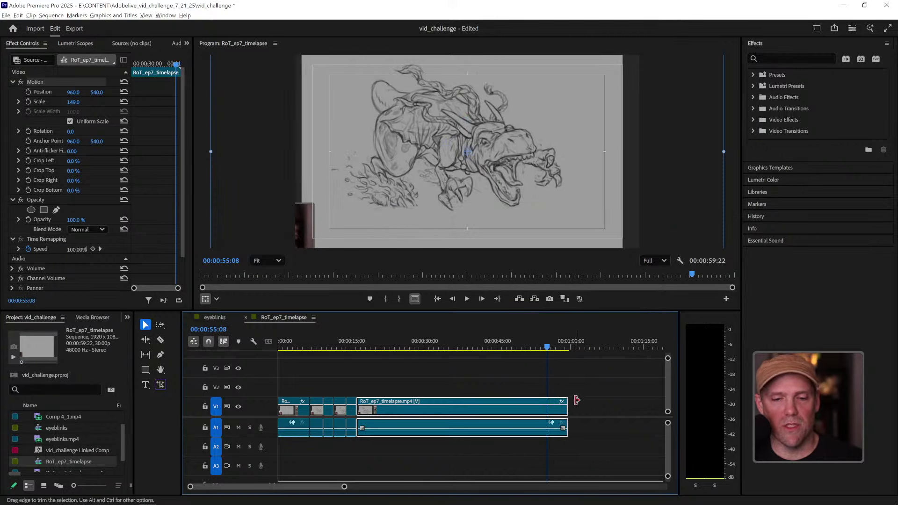
key("Left")
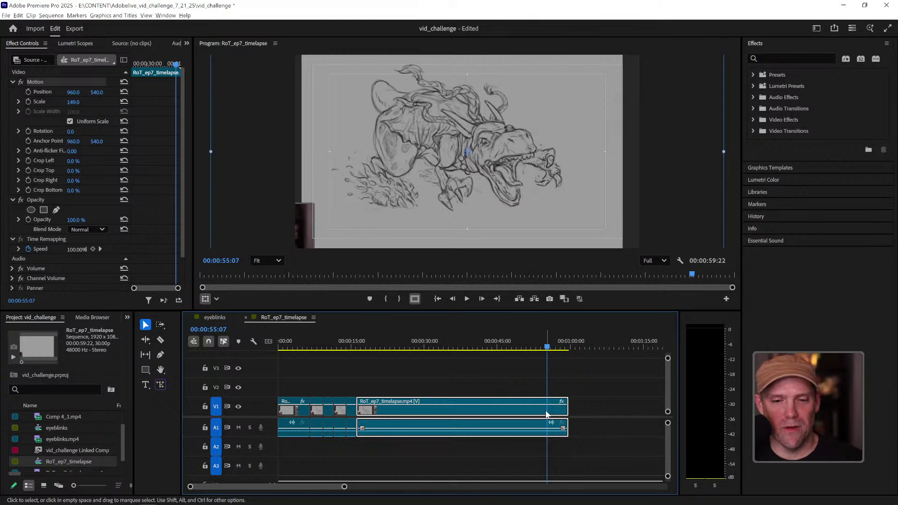
key("w")
left_click(529, 348)
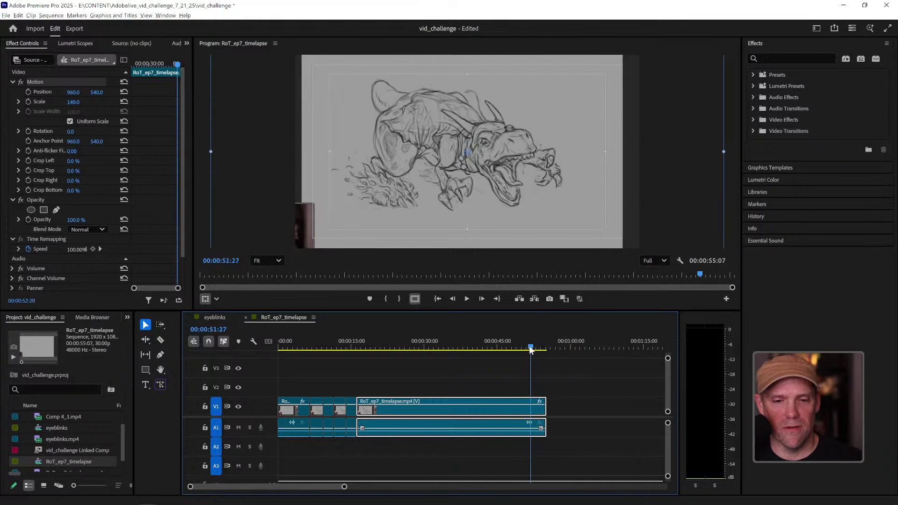
Step: Ripple-trim the end of the last timelapse segment back in stages to 00:00:51:07, 00:00:45:29 and 00:00:18:24
key("w")
left_click(504, 348)
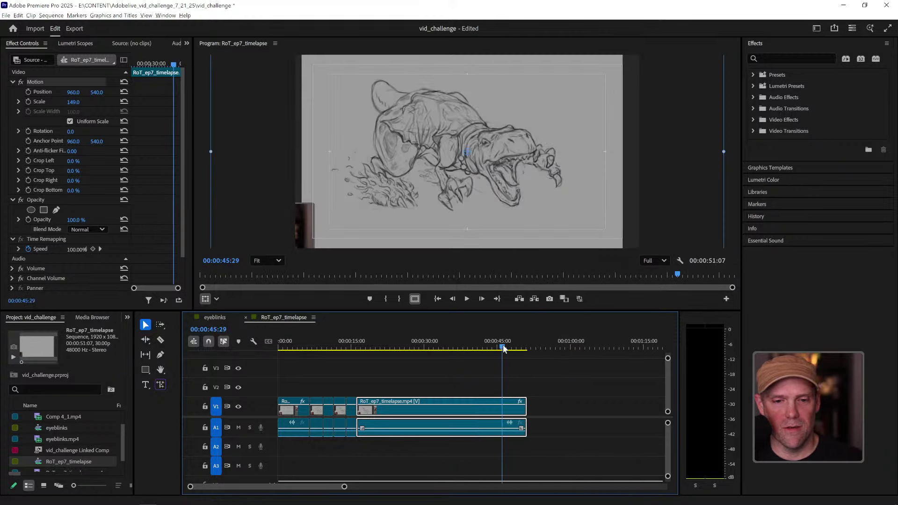
key("w")
left_click_drag(501, 348, 368, 355)
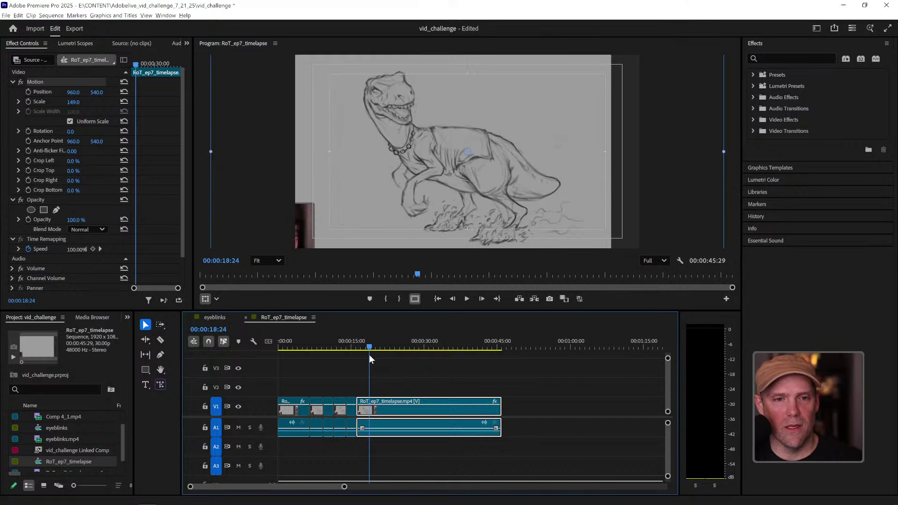
key("w")
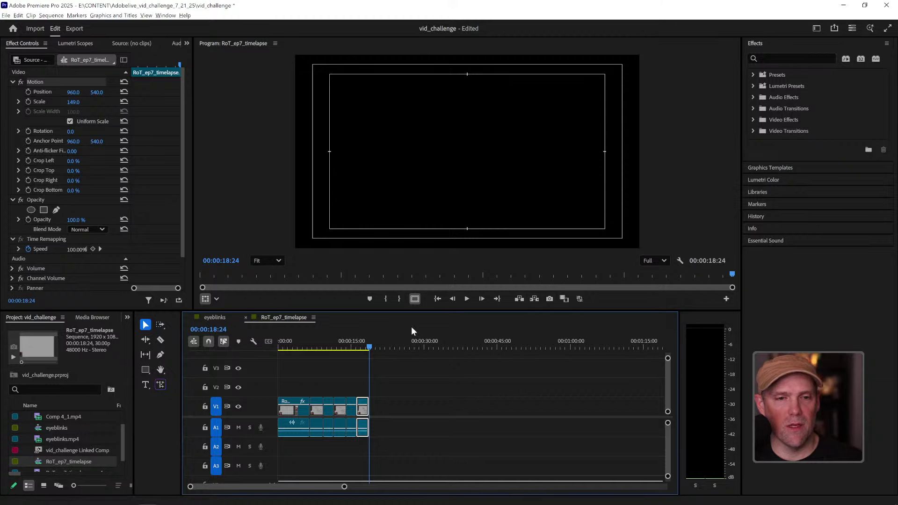
Step: Play the trimmed timelapse from the beginning in the maximized Program monitor, and restore the normal layout
key("Left")
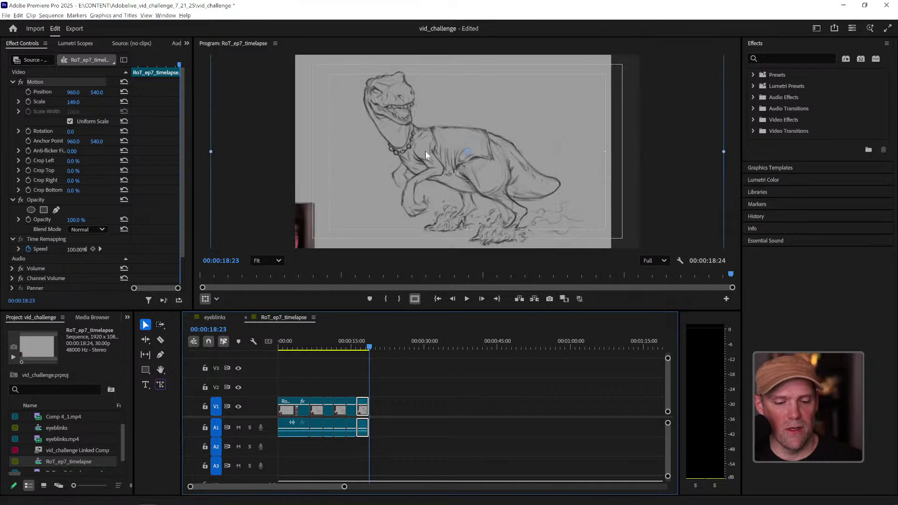
key("grave")
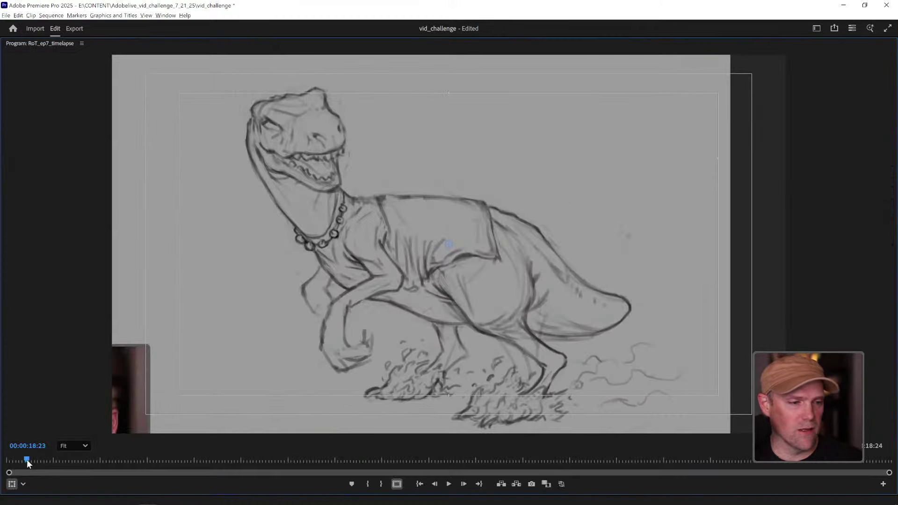
left_click_drag(26, 463, 10, 461)
key("space")
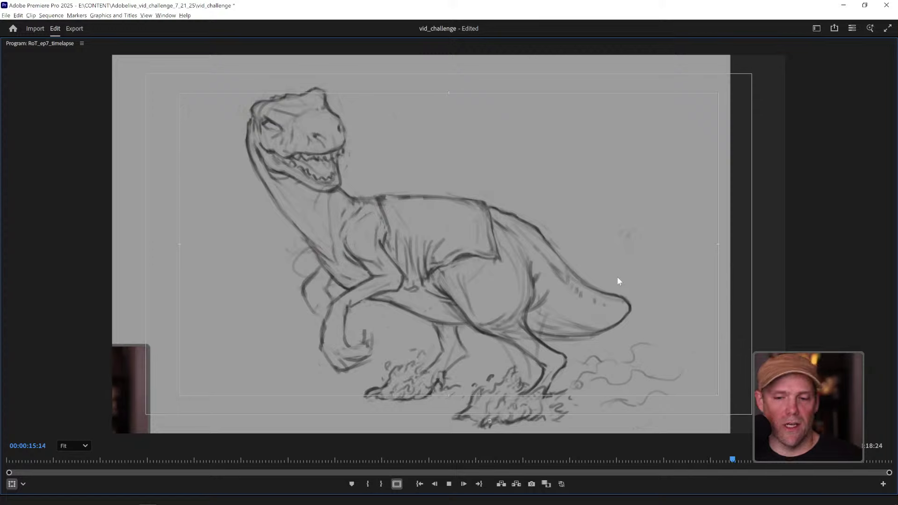
key("space")
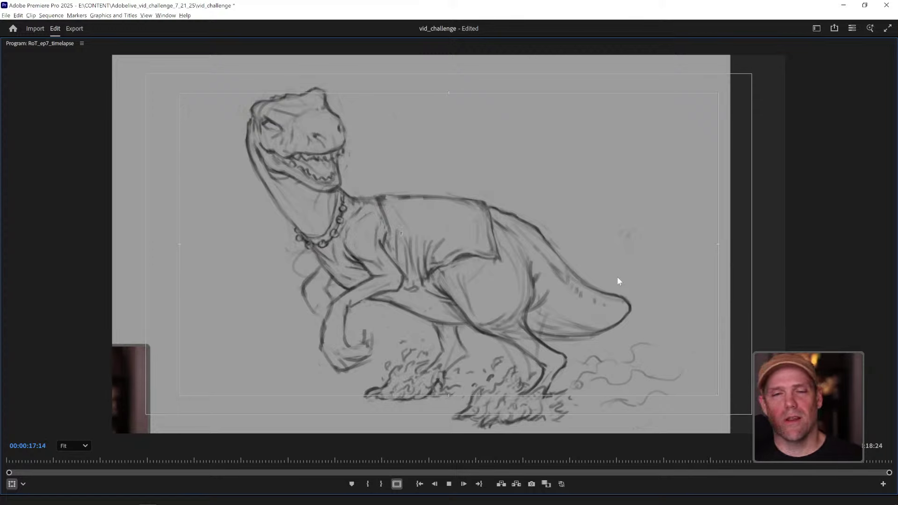
key("grave")
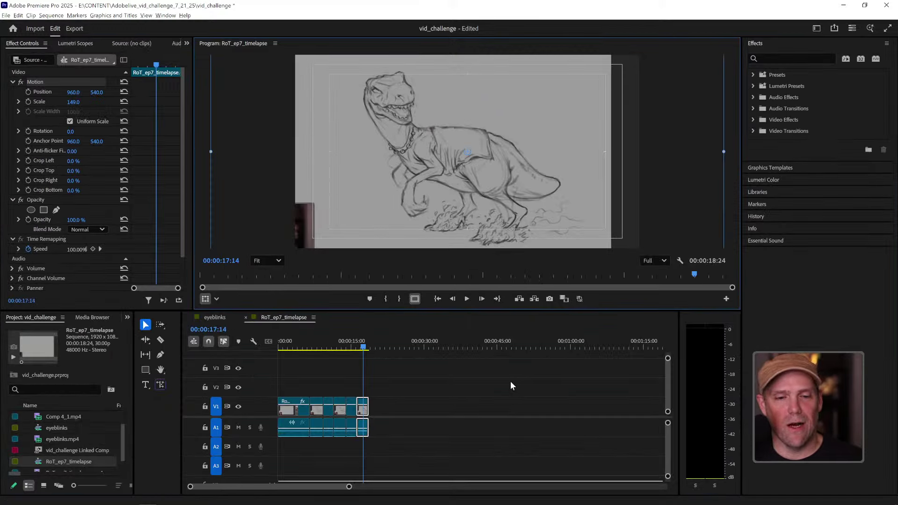
Step: Undo the last ripple trim and extend the end of the last timelapse segment to 00:00:59:22
key("ctrl+z")
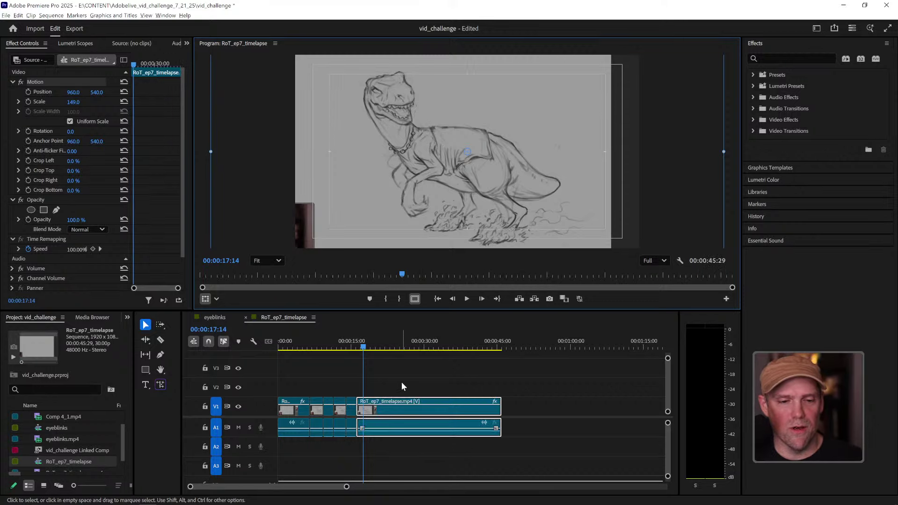
left_click_drag(499, 410, 568, 407)
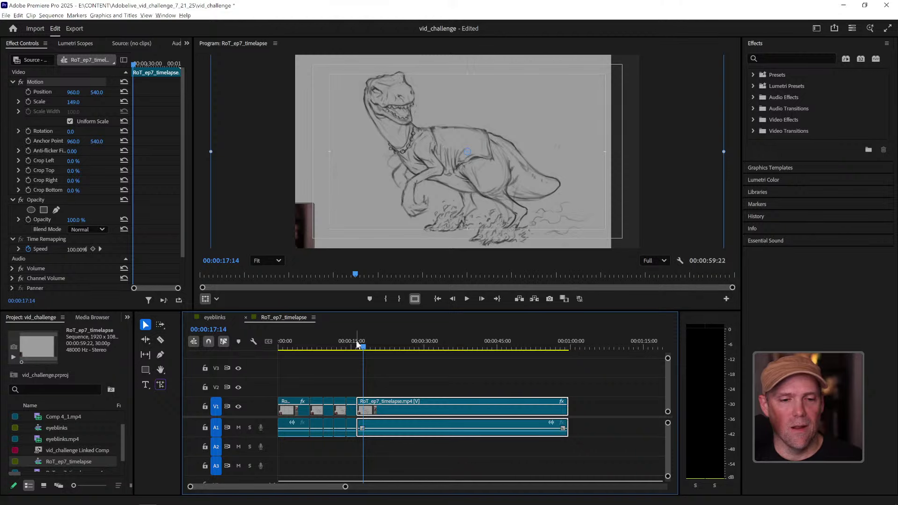
Step: Play the last segment from 00:00:19:20, split it at 00:00:24:05 and ripple-trim the start of the following part
mouse_move(358, 345)
left_mouse_down()
mouse_move(392, 346)
mouse_move(380, 349)
left_mouse_up()
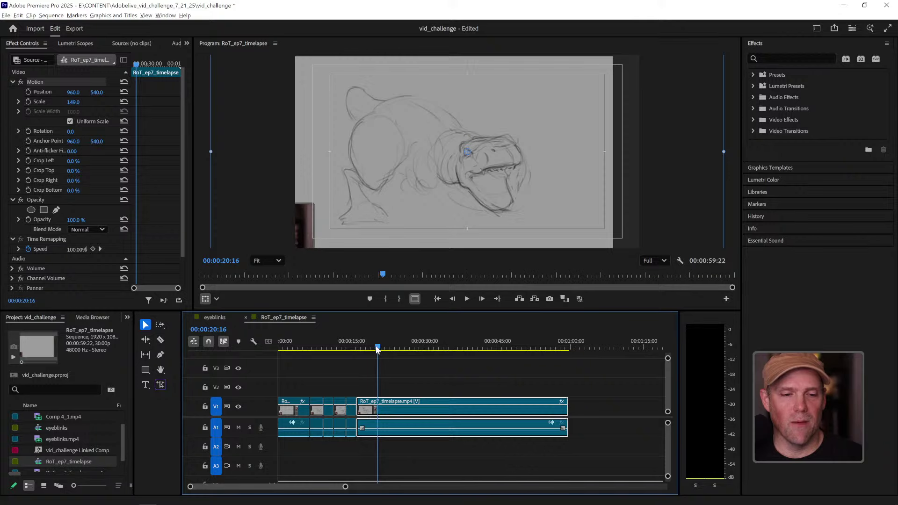
left_click_drag(376, 347, 374, 350)
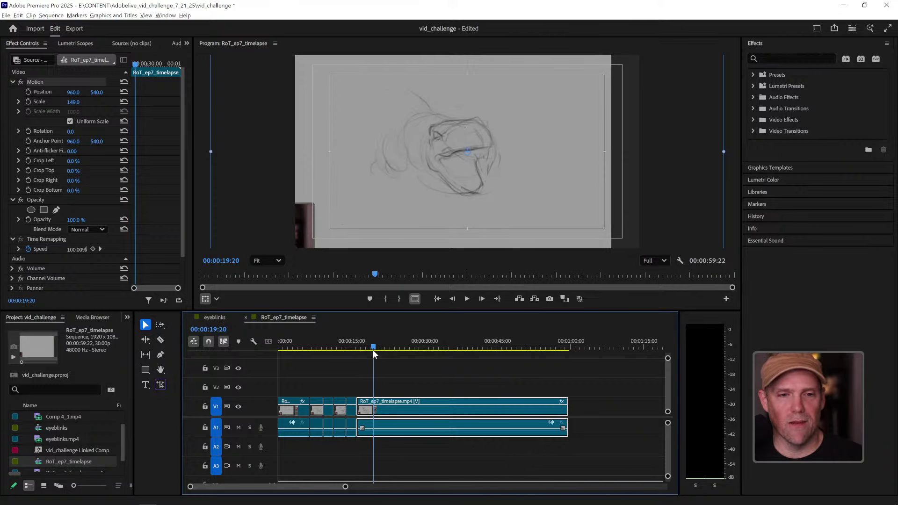
key("space")
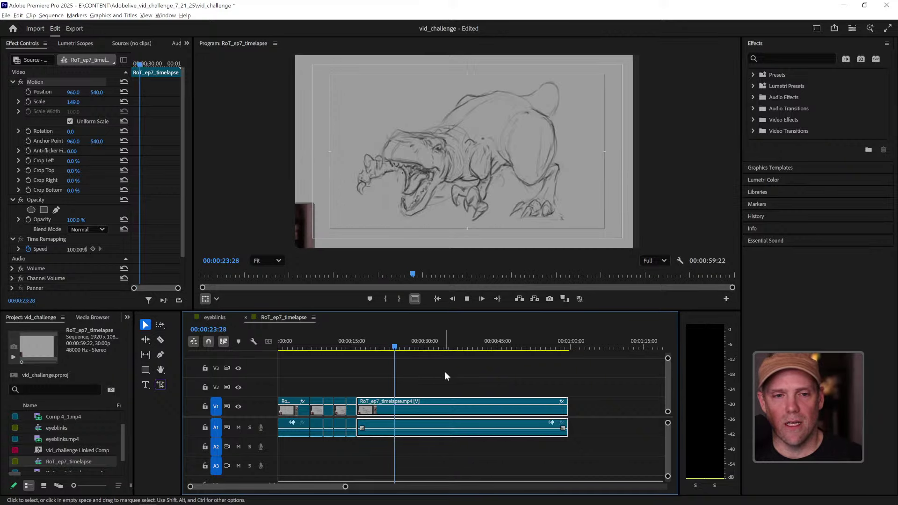
key("ctrl+k")
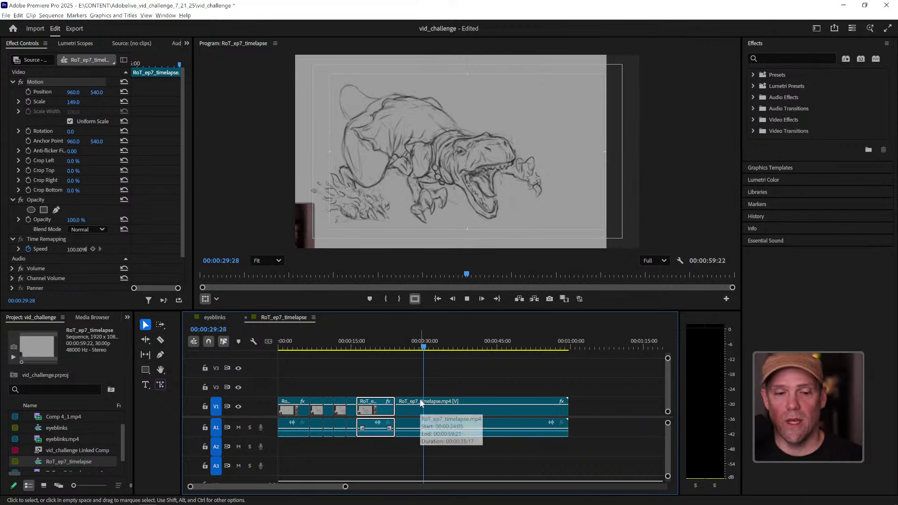
key("q")
Step: Split the timelapse during playback at about 29 and 33 seconds, ripple-trimming the start of each following part
key("space")
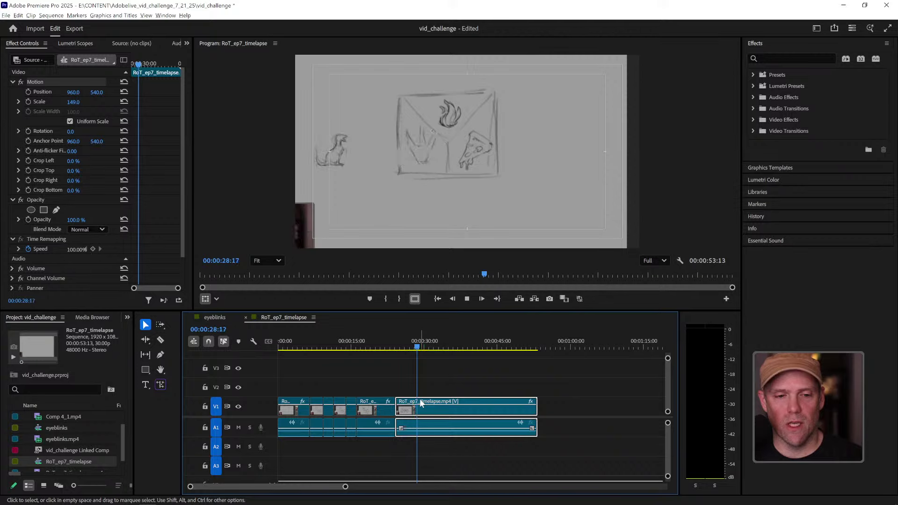
key("ctrl+k")
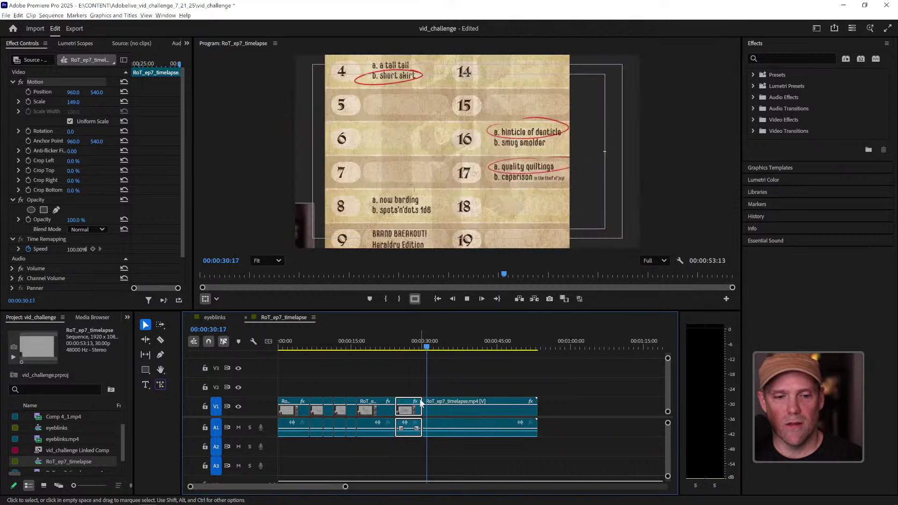
key("q")
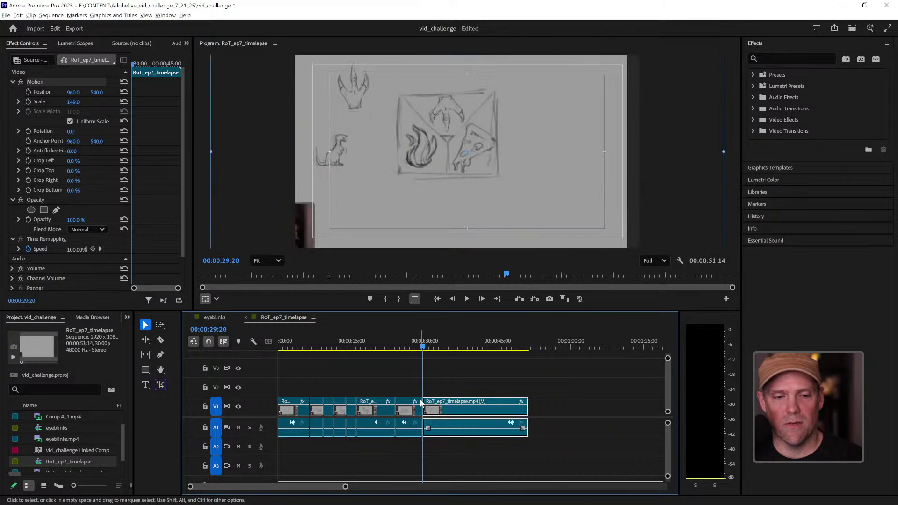
key("space")
key("ctrl+k")
key("q")
Step: Split the timelapse at about 35 seconds and ripple-trim the end of the last part back to 00:00:35:28
key("space")
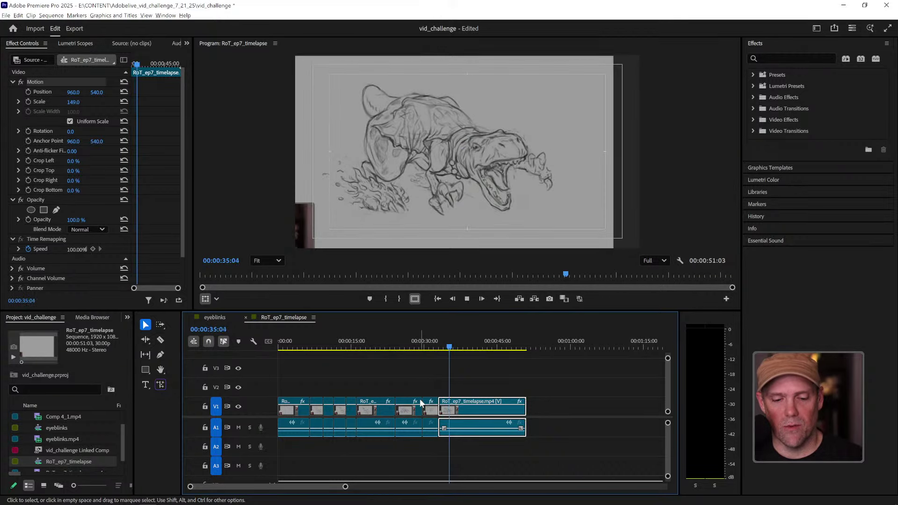
key("w")
key("space")
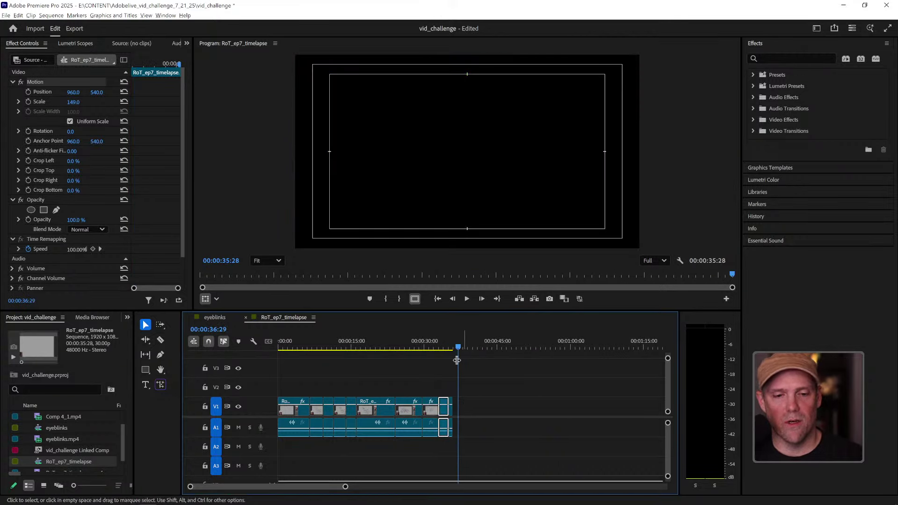
Step: Delete all timelapse segments after 00:00:16:04 and return the playhead to the start of the sequence
mouse_move(455, 345)
left_mouse_down()
mouse_move(345, 349)
mouse_move(376, 372)
mouse_move(361, 375)
mouse_move(381, 378)
mouse_move(329, 381)
mouse_move(349, 388)
mouse_move(365, 371)
mouse_move(355, 344)
mouse_move(394, 351)
mouse_move(356, 350)
mouse_move(375, 378)
mouse_move(510, 454)
left_mouse_up()
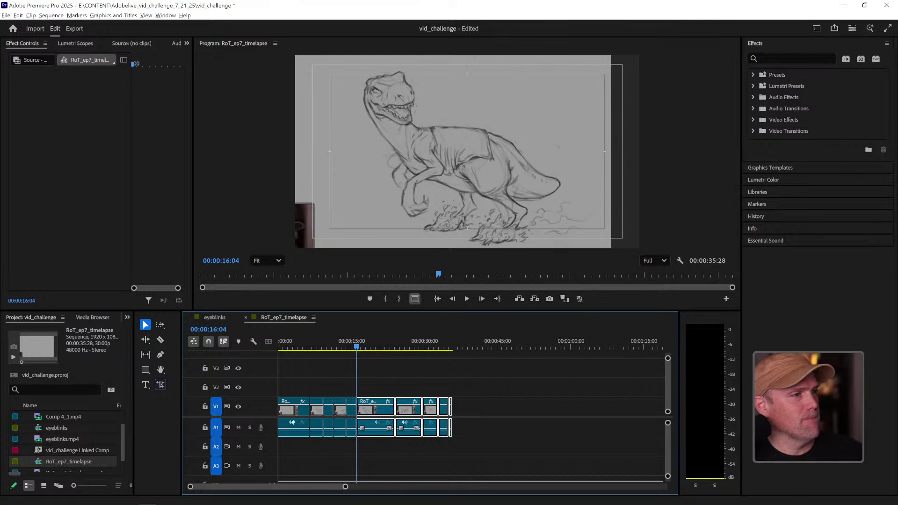
key("alt+Tab")
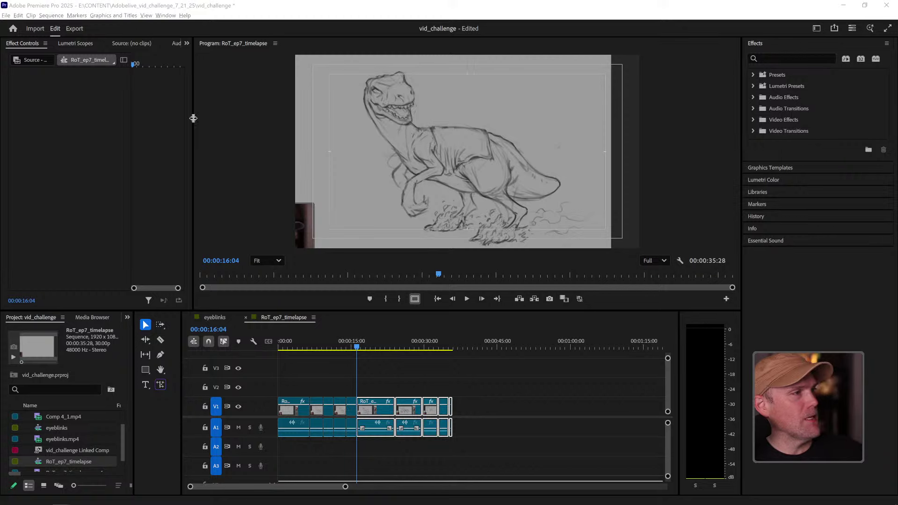
left_click(439, 394)
left_click_drag(490, 443, 376, 382)
key("Delete")
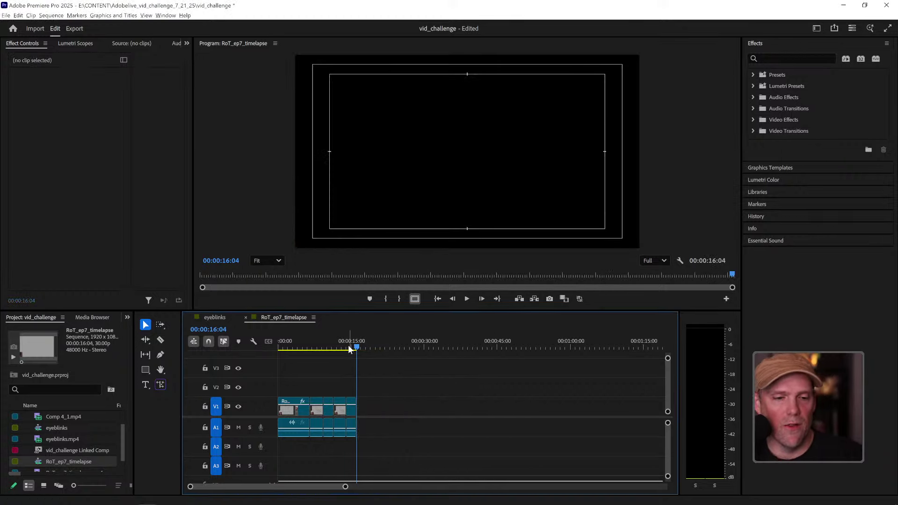
left_click_drag(347, 350, 280, 350)
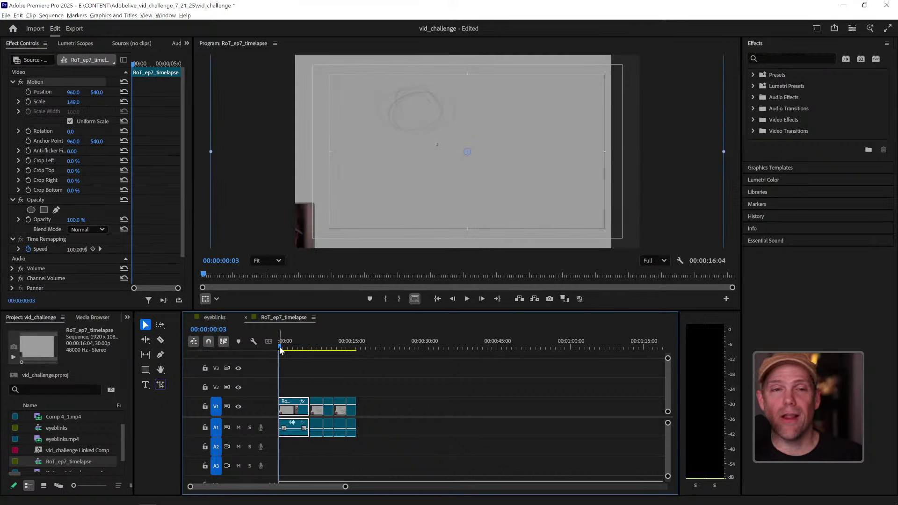